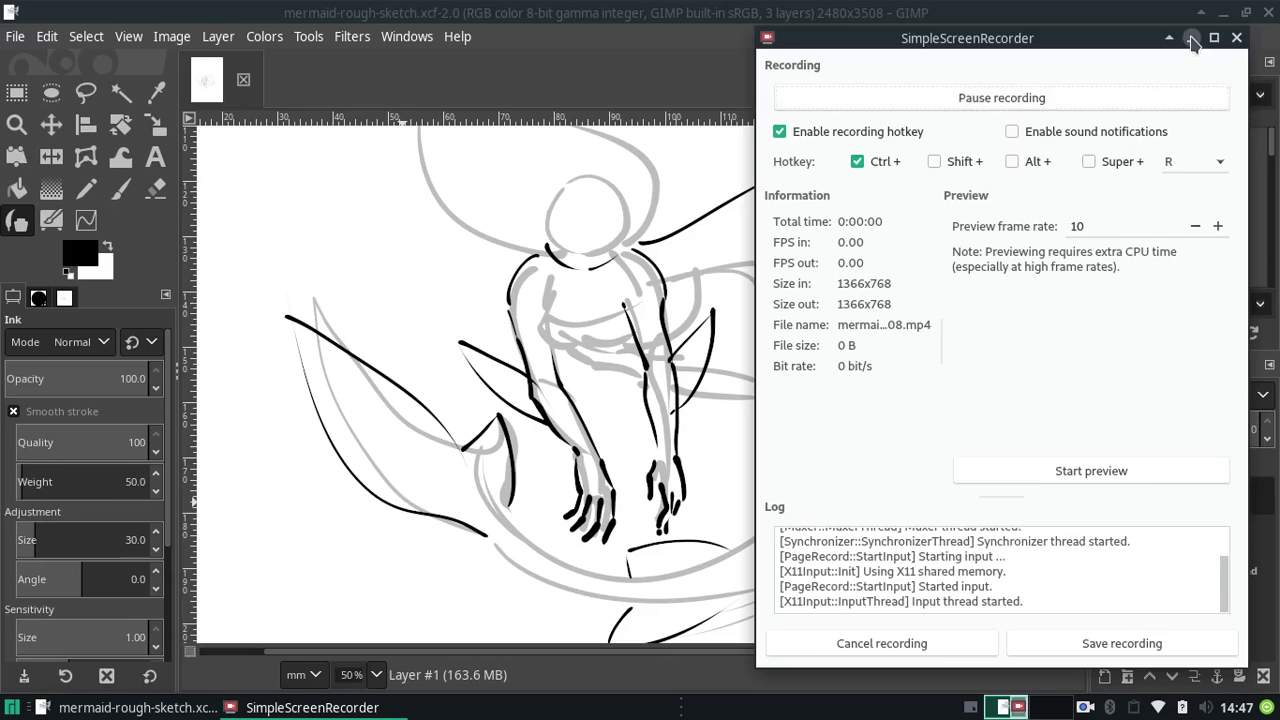
- Ink three black hatching strokes along the left tail fin over the grey sketch
click(1193, 44)
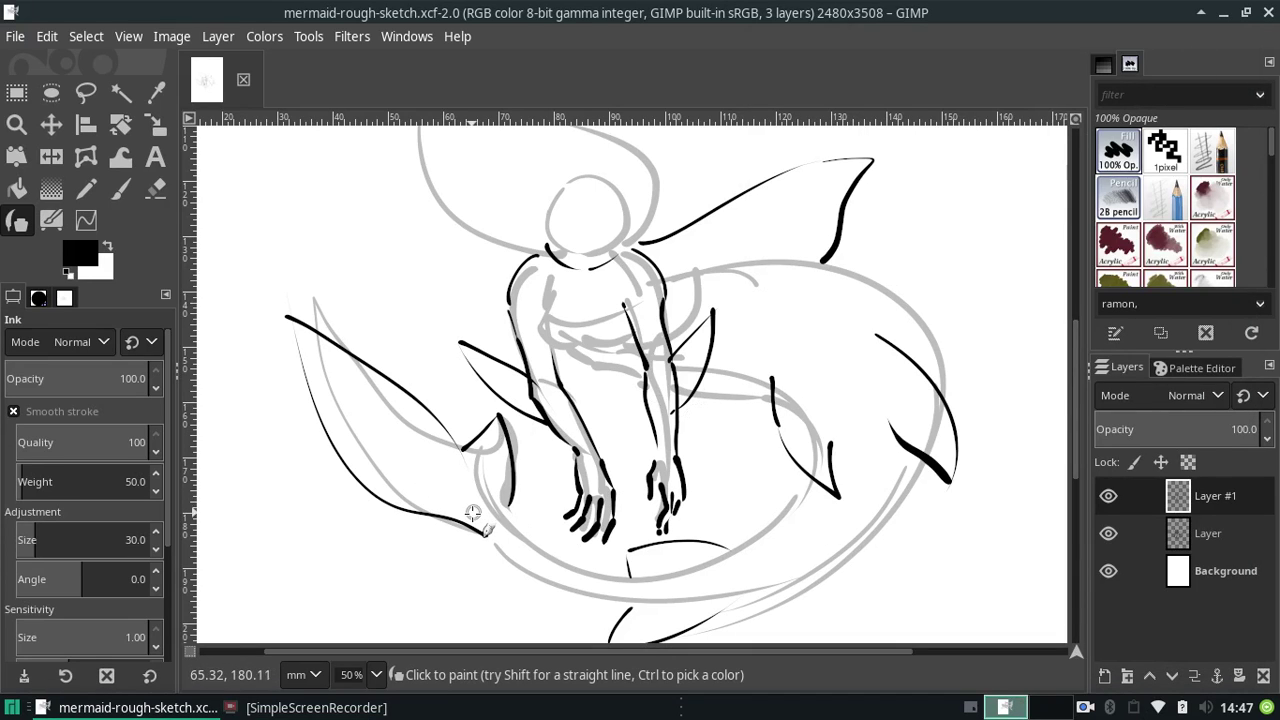
key(ctrl+z)
key(ctrl+y)
drag(468, 510, 335, 380)
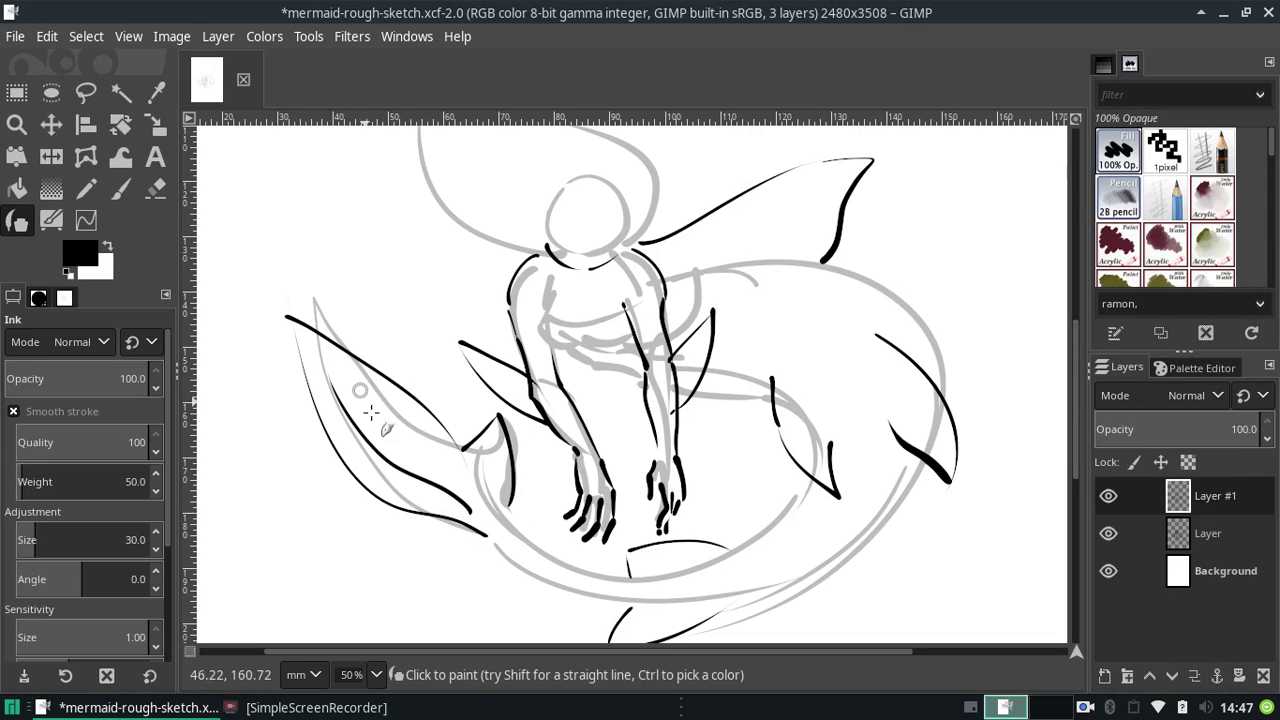
drag(485, 512, 365, 380)
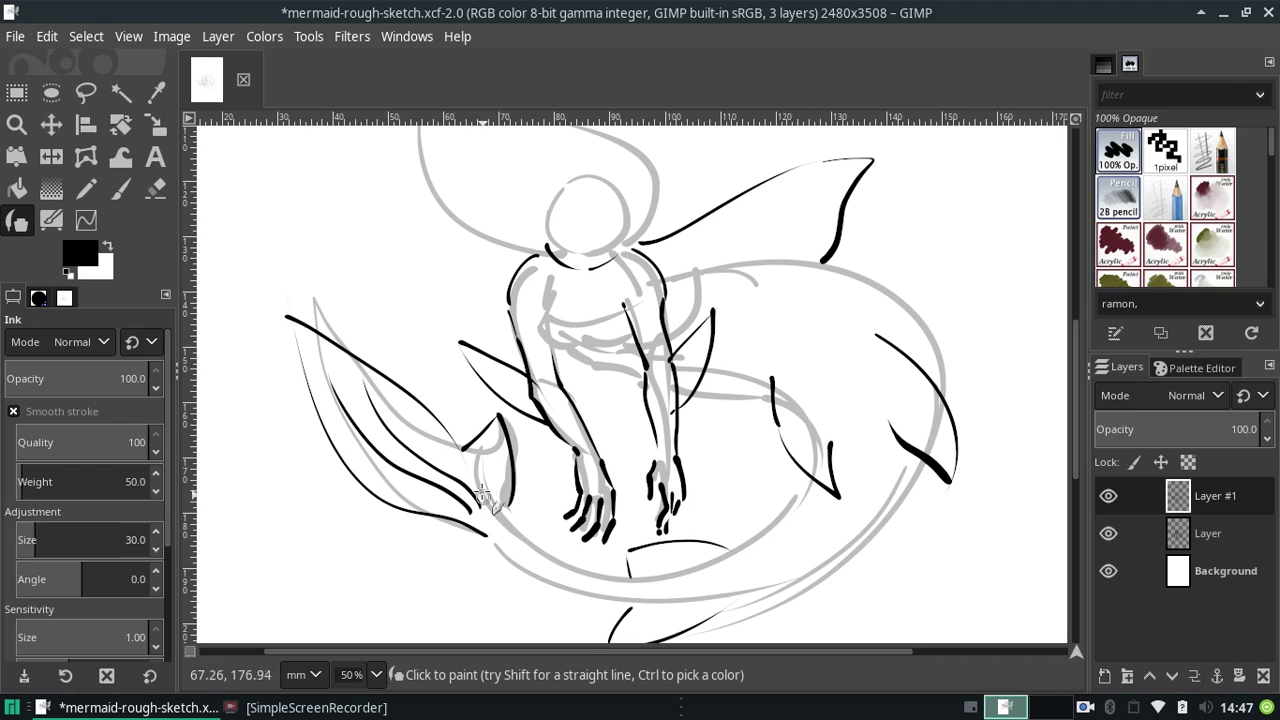
drag(482, 495, 432, 421)
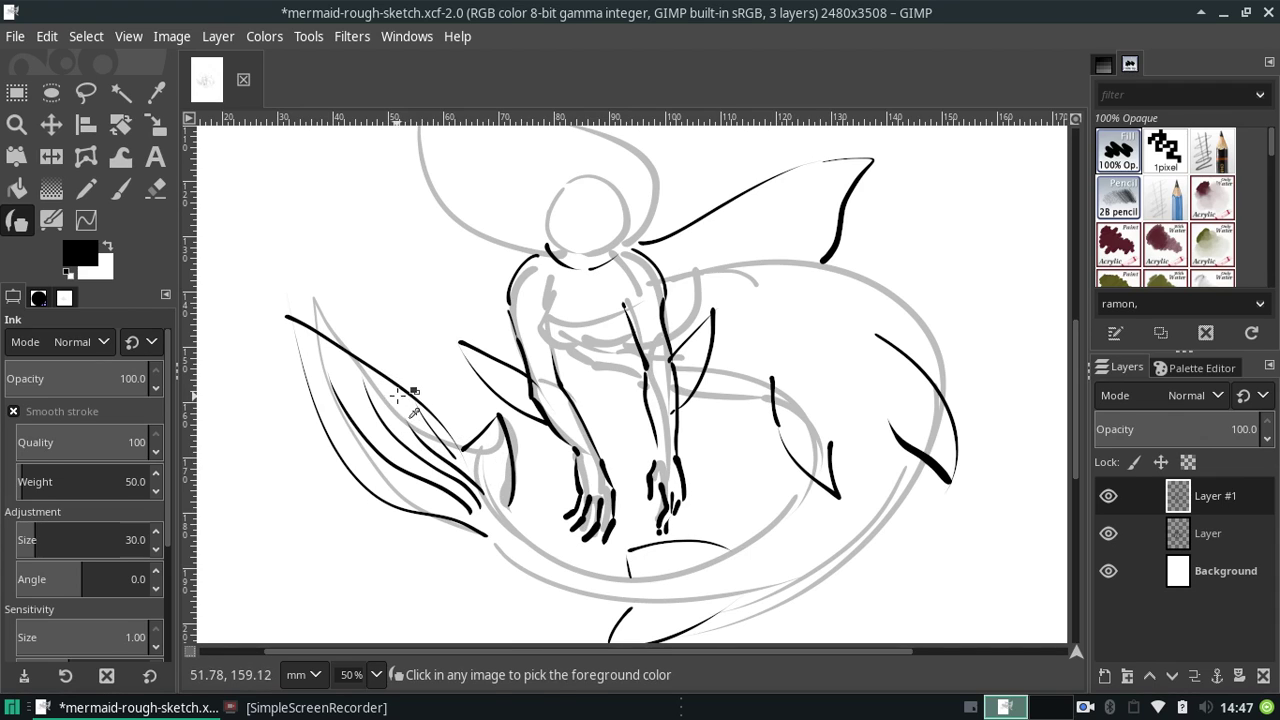
- Undo the last ink stroke, then try and undo short strokes inside the left fin
click(47, 36)
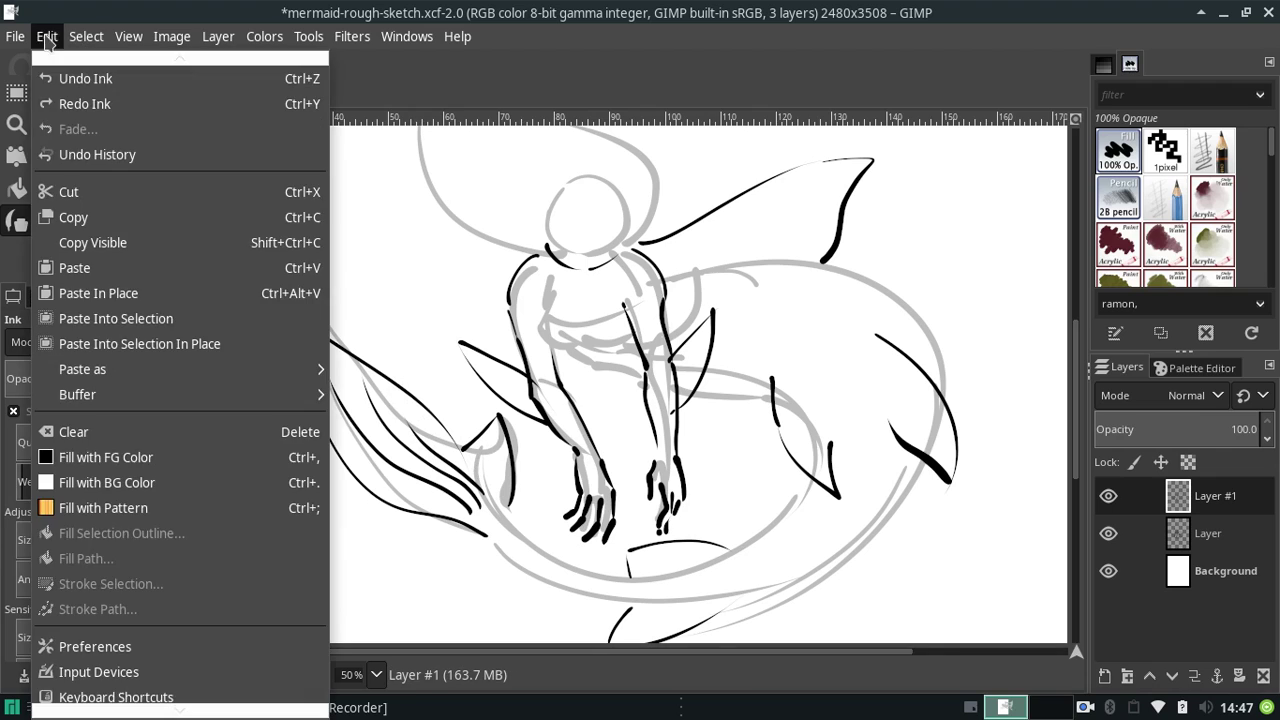
click(70, 78)
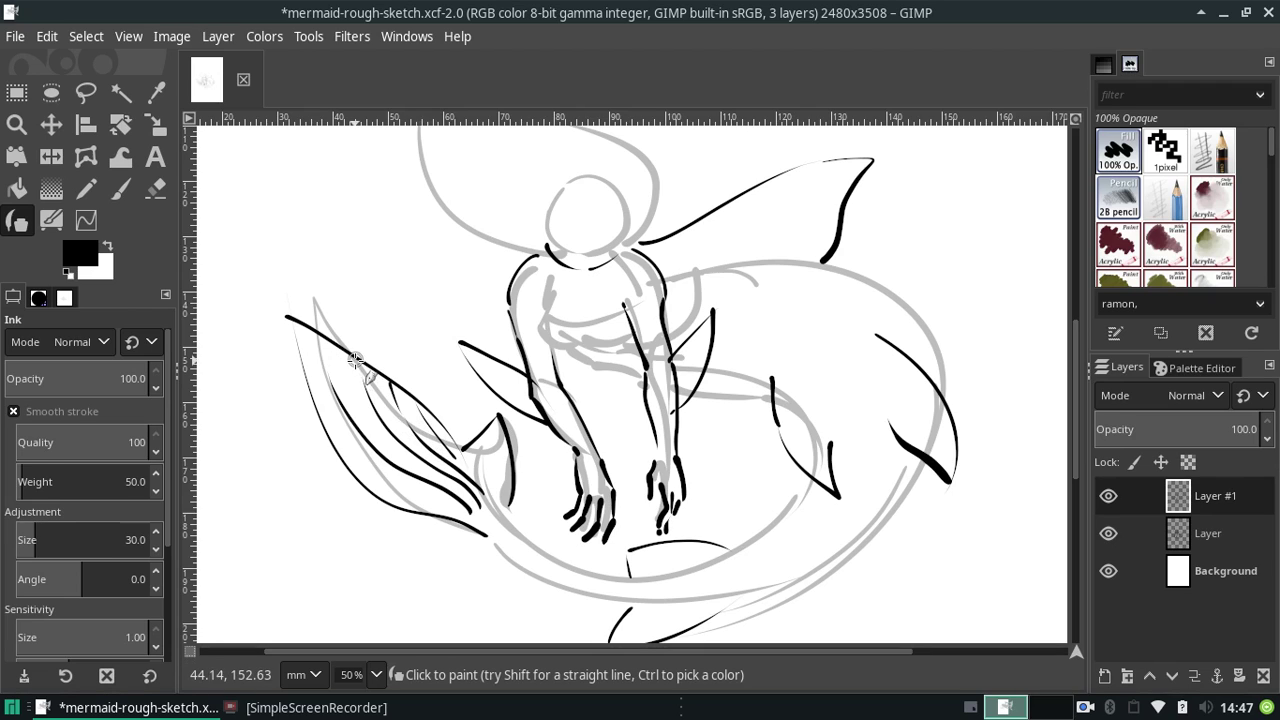
drag(320, 340, 332, 375)
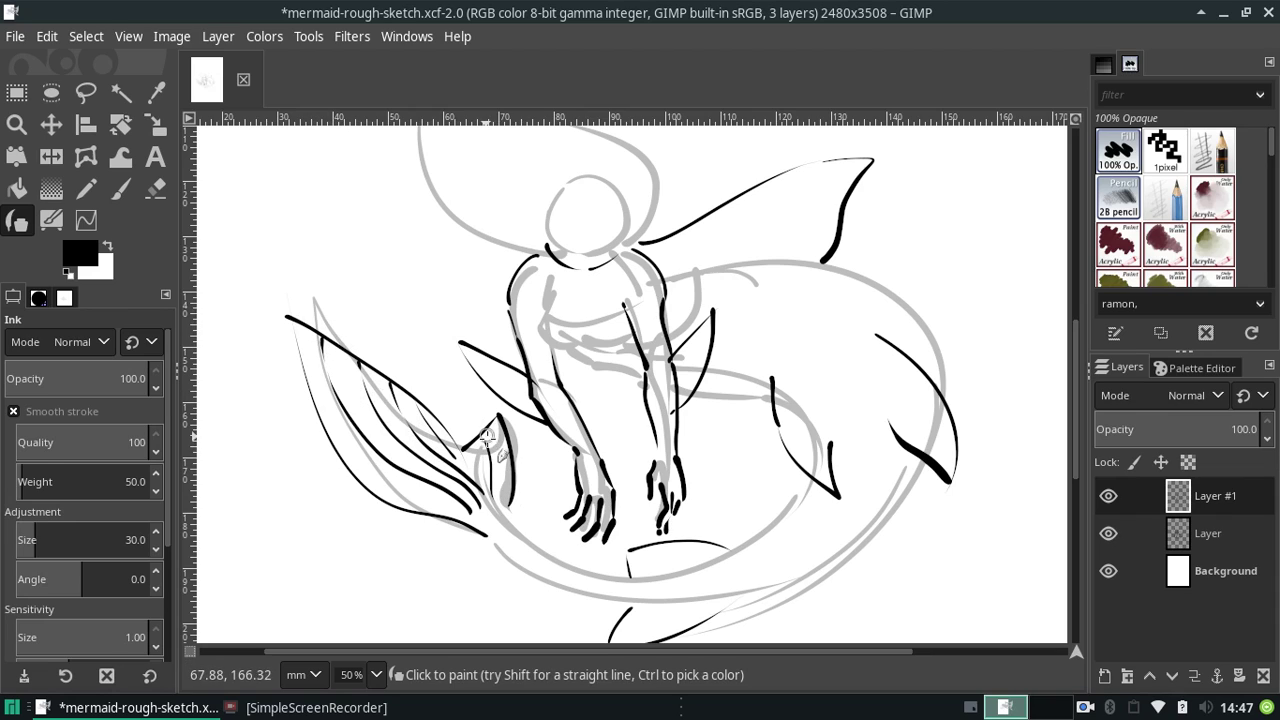
key(ctrl+z)
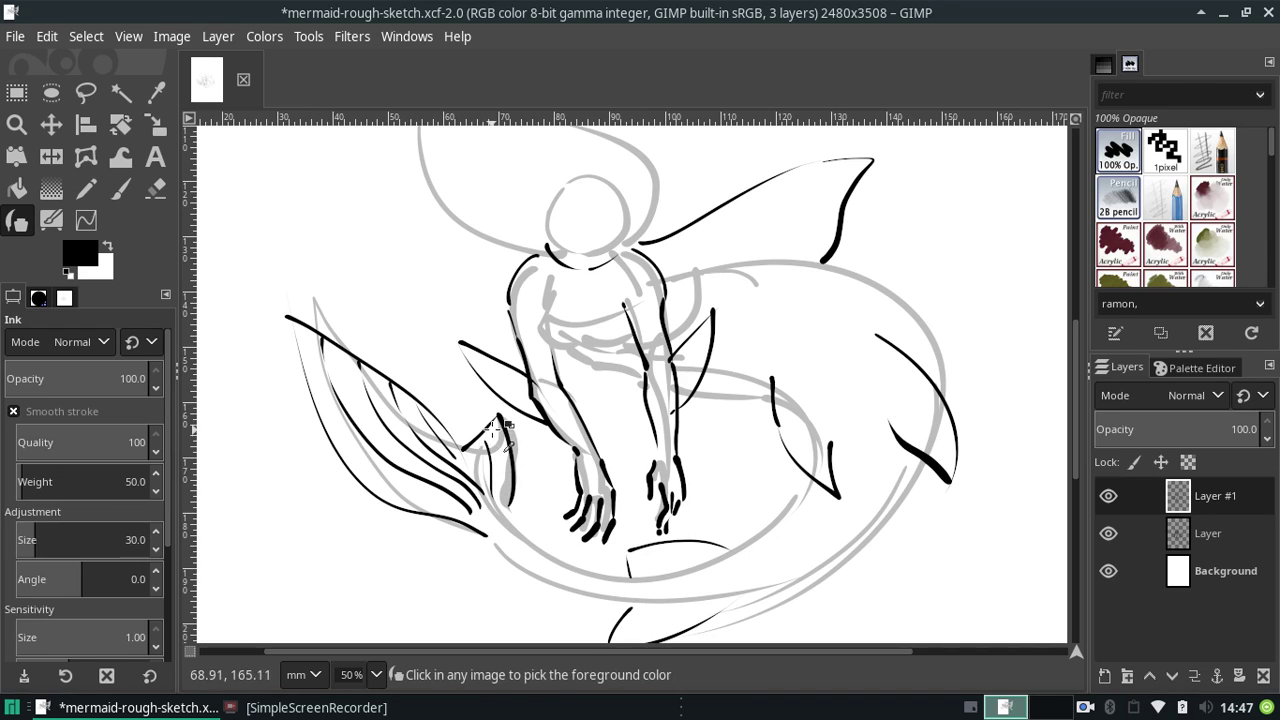
drag(498, 418, 505, 497)
key(ctrl+z)
drag(476, 434, 489, 483)
key(ctrl+z)
drag(484, 438, 490, 488)
key(ctrl+z)
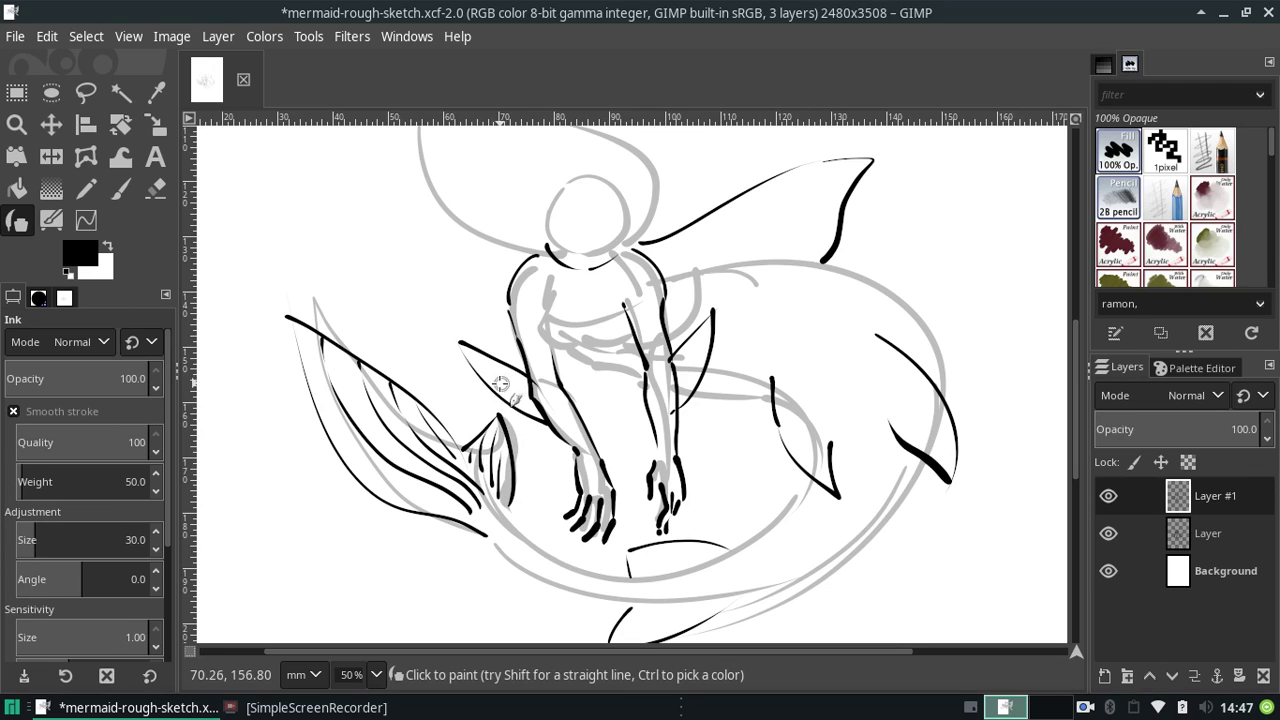
key(ctrl+z)
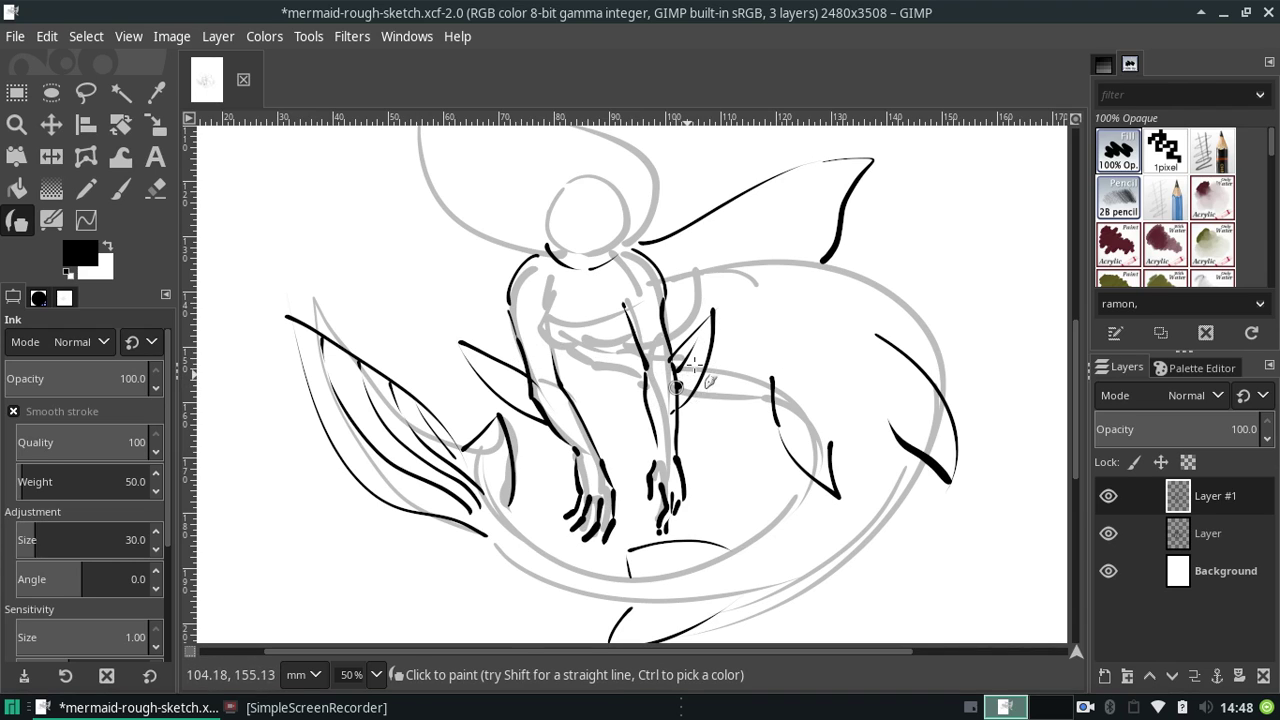
- Ink curved lines for the small fins beside the right and left arms
drag(706, 318, 678, 398)
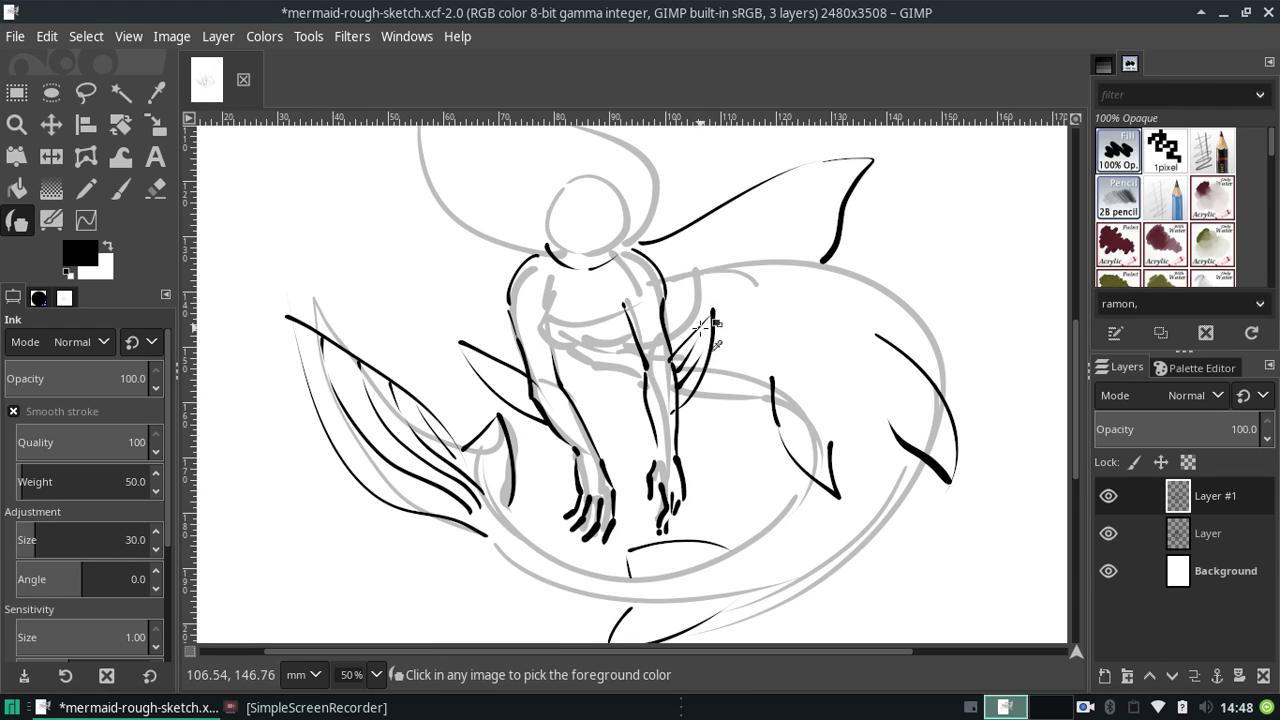
key(ctrl+z)
drag(712, 310, 678, 396)
key(ctrl+z)
drag(713, 310, 681, 391)
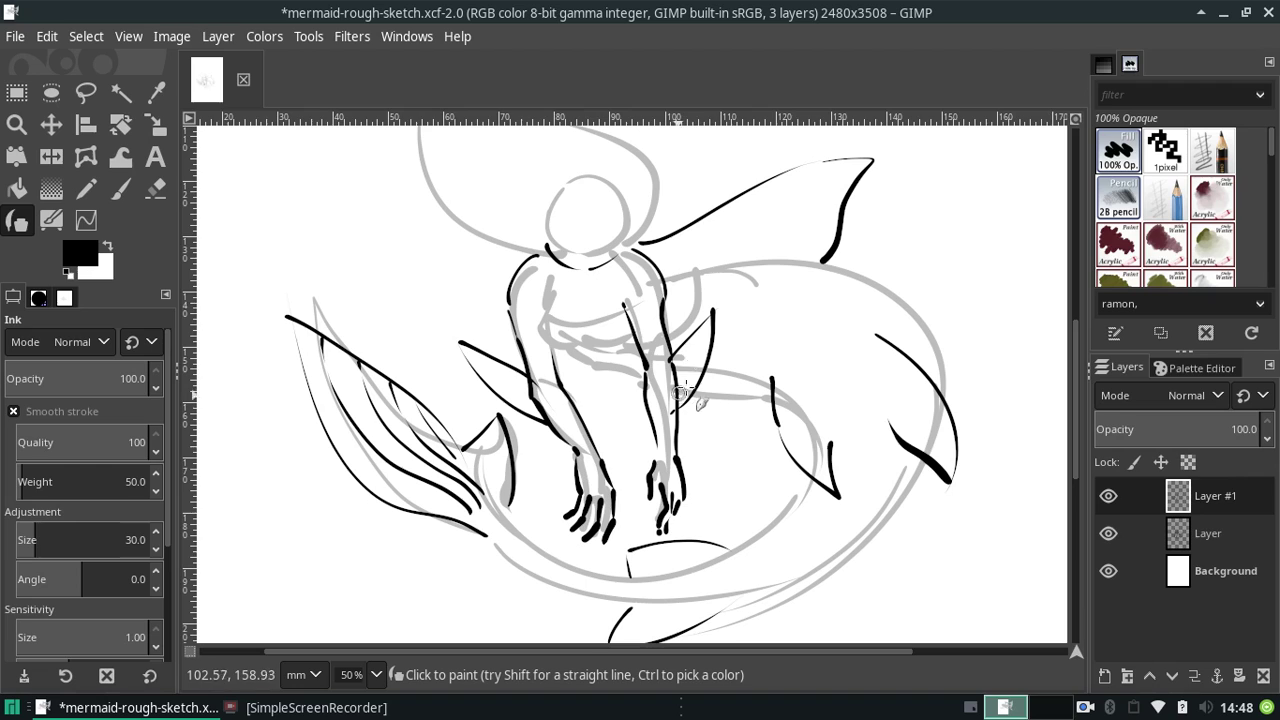
key(ctrl+z)
drag(711, 322, 680, 400)
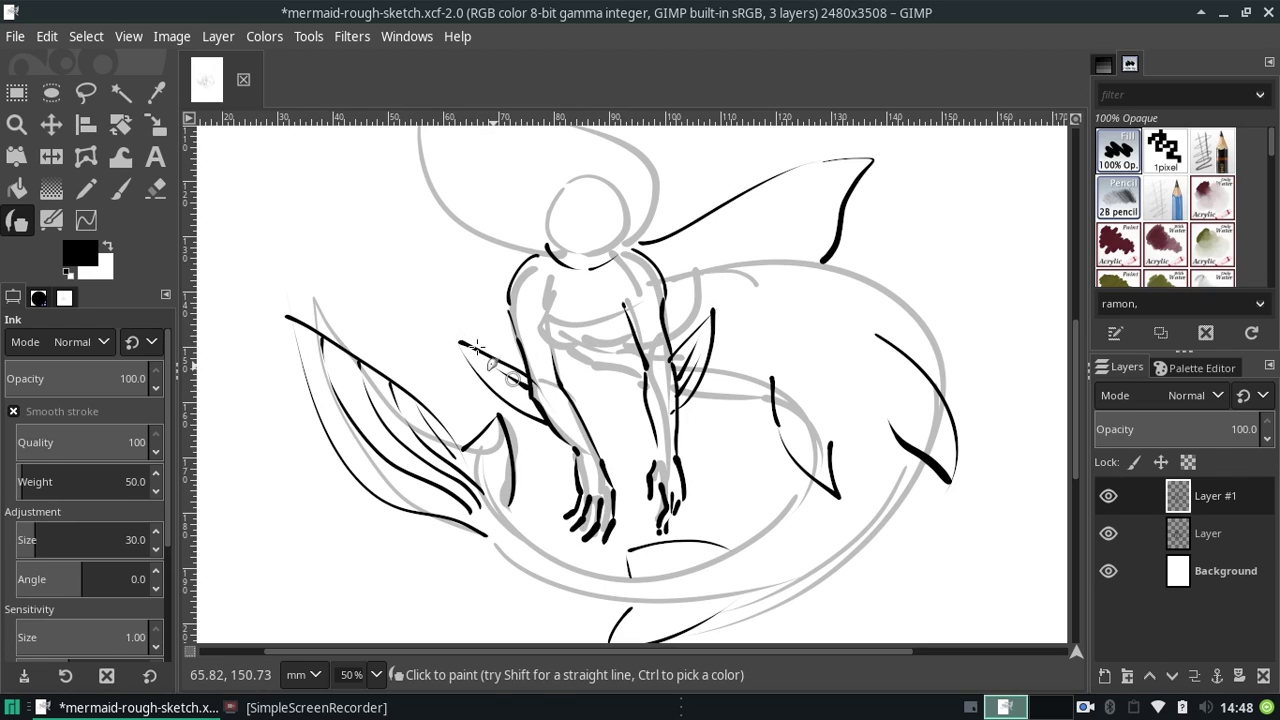
drag(526, 396, 459, 340)
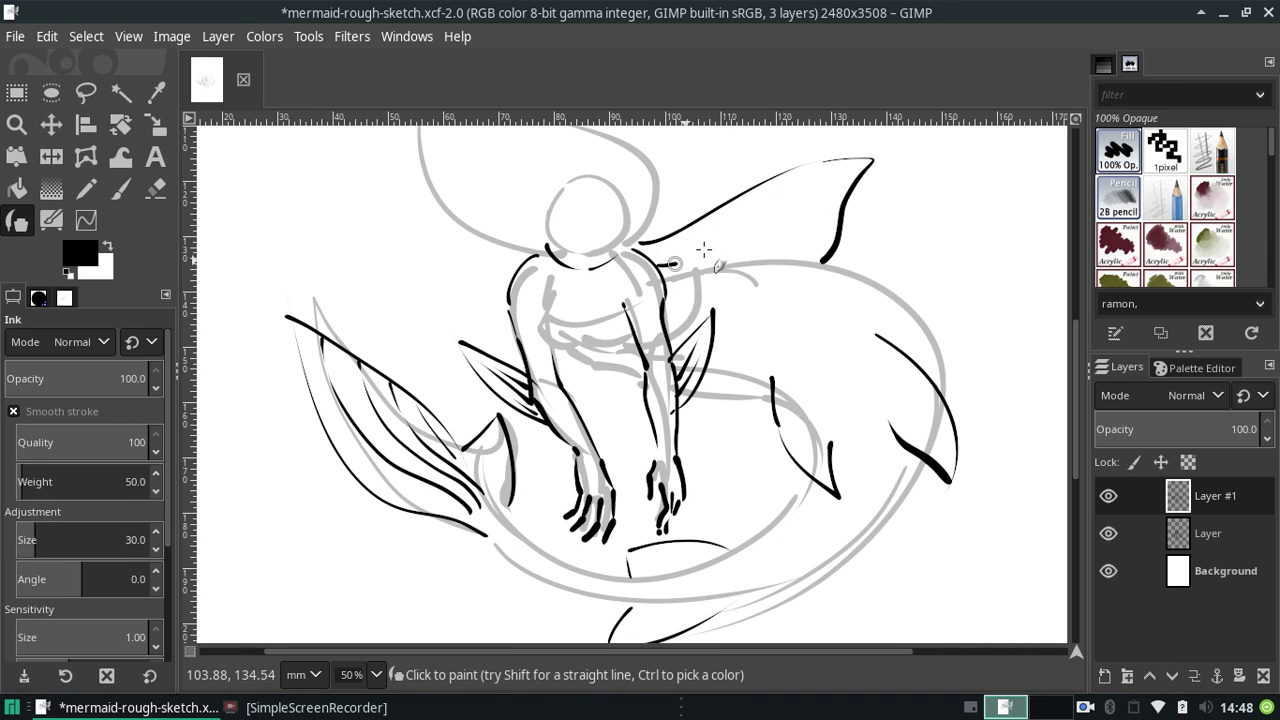
- Hatch the large upper fin with several long black ink strokes
drag(662, 266, 830, 160)
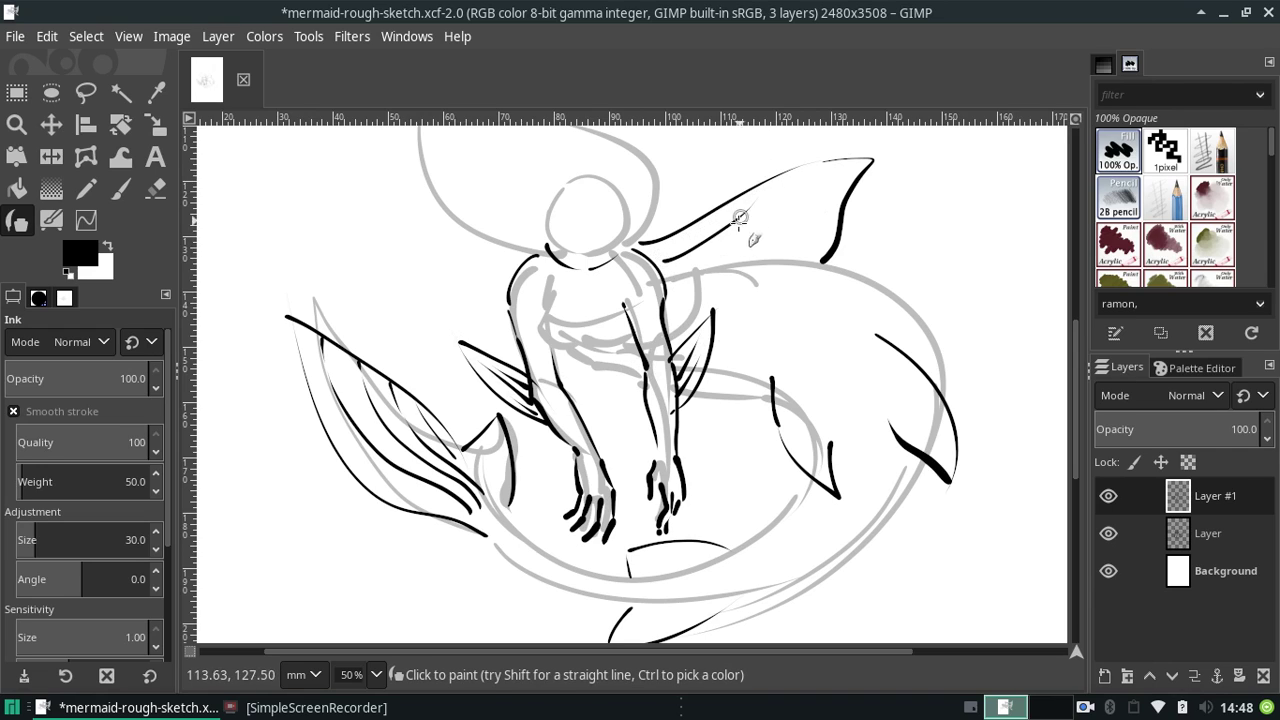
drag(653, 256, 782, 172)
drag(676, 268, 815, 165)
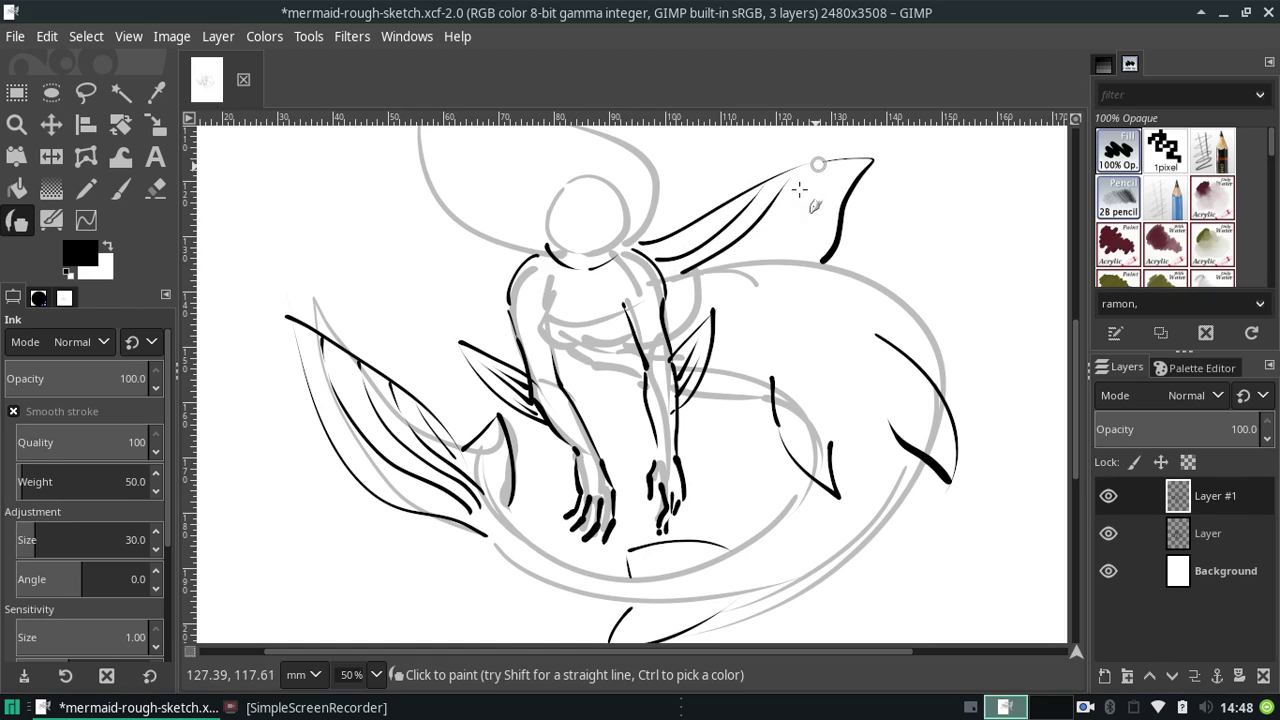
key(ctrl+z)
drag(688, 264, 818, 166)
drag(758, 264, 855, 166)
drag(788, 260, 862, 166)
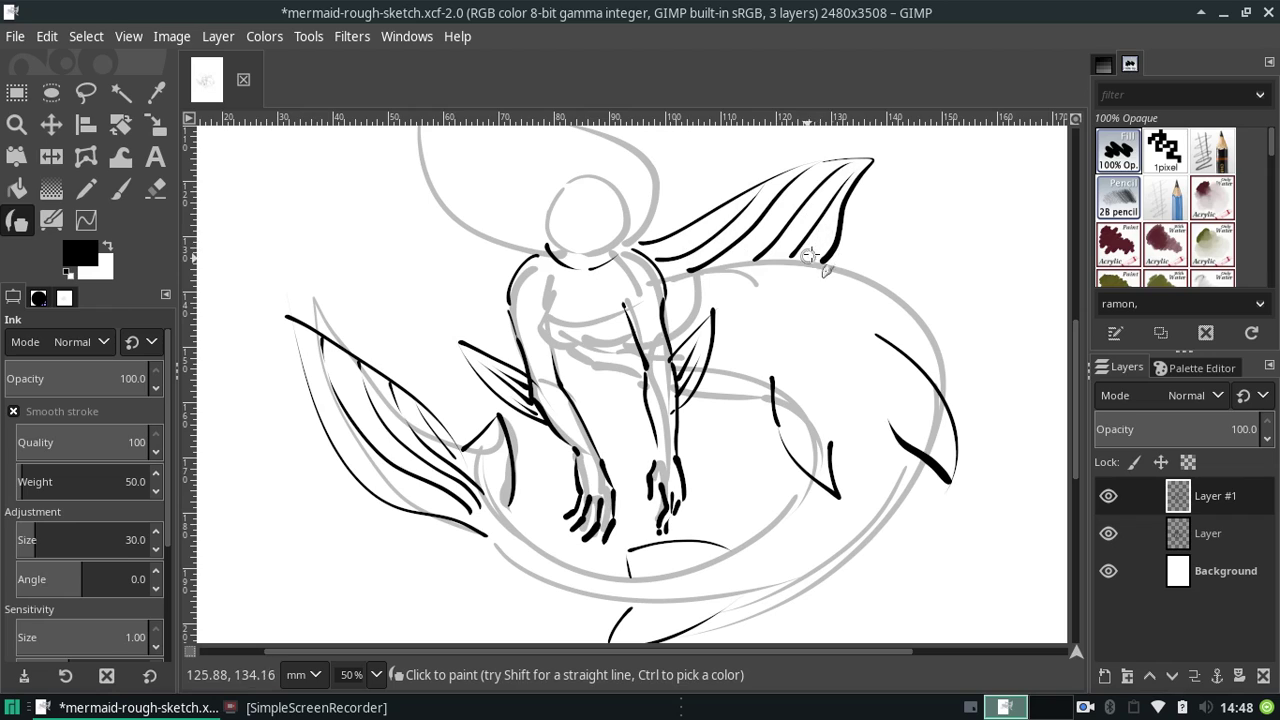
drag(808, 255, 840, 216)
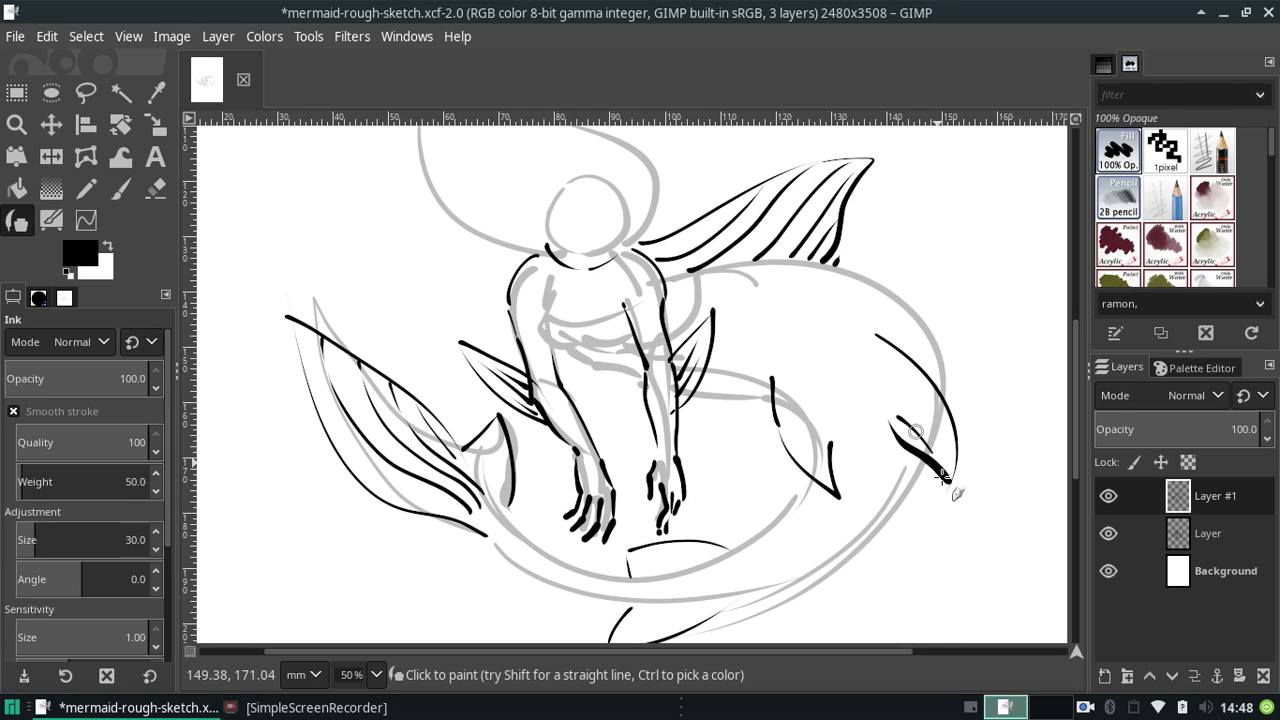
- Ink a long line and short hatching strokes on the far-right fin
drag(903, 419, 946, 472)
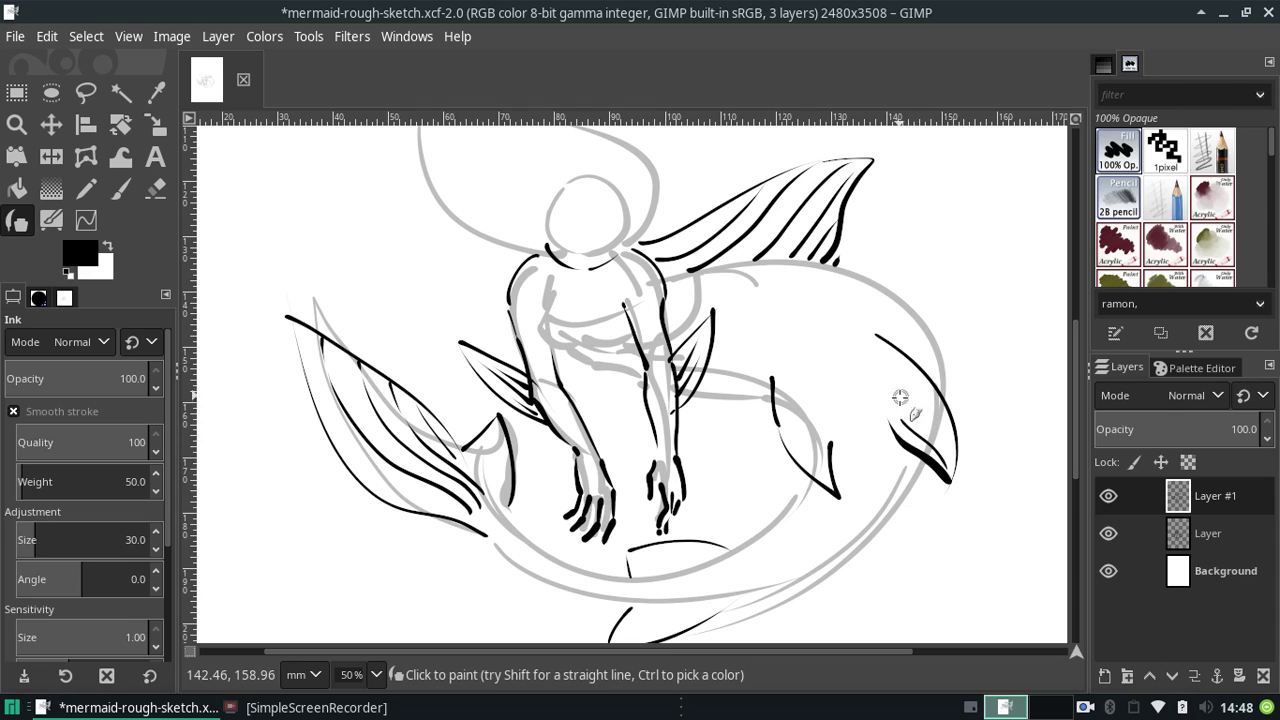
drag(900, 396, 938, 420)
drag(894, 374, 927, 410)
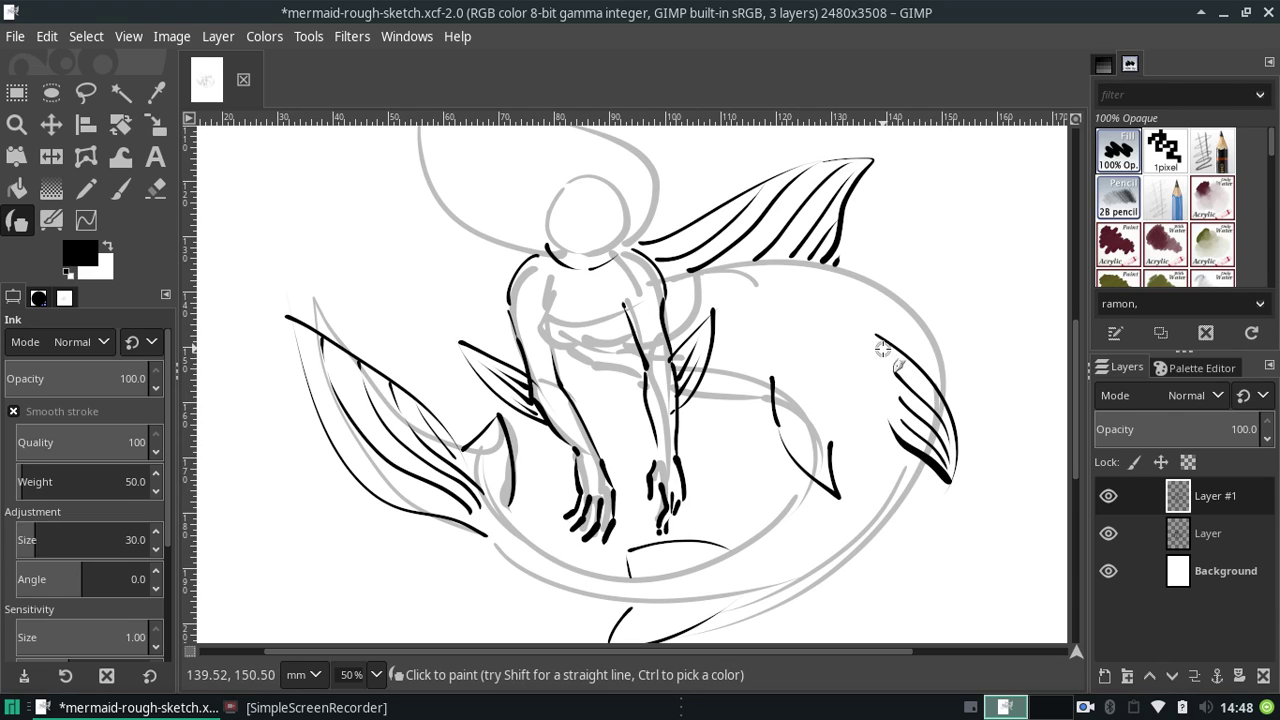
drag(883, 348, 948, 430)
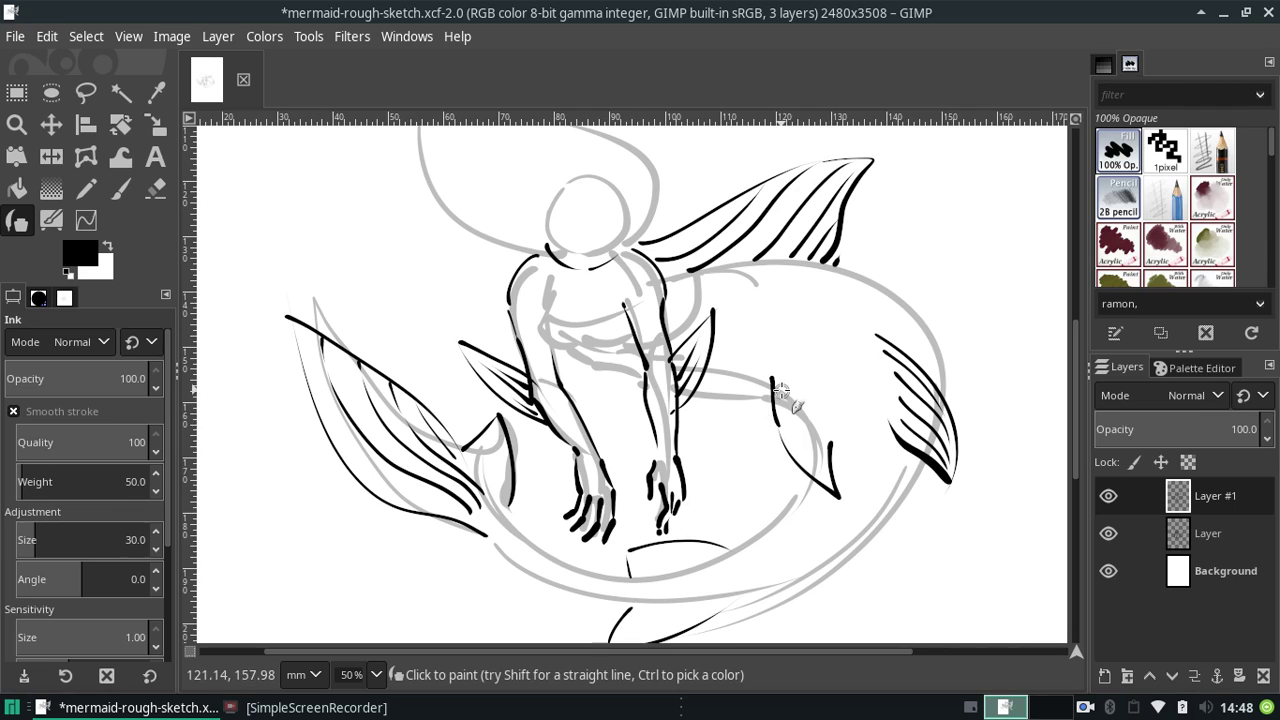
- Hatch the inner right fin, retrying strokes until they sit well
drag(781, 391, 838, 492)
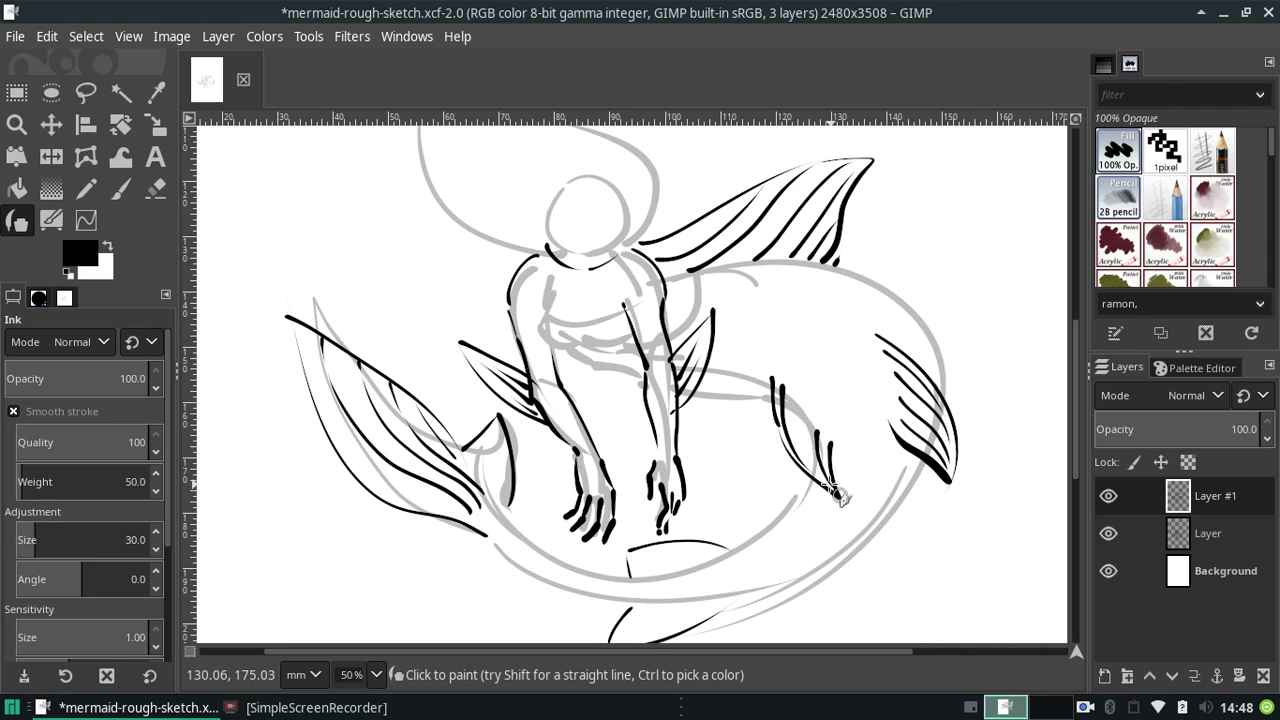
drag(799, 410, 831, 485)
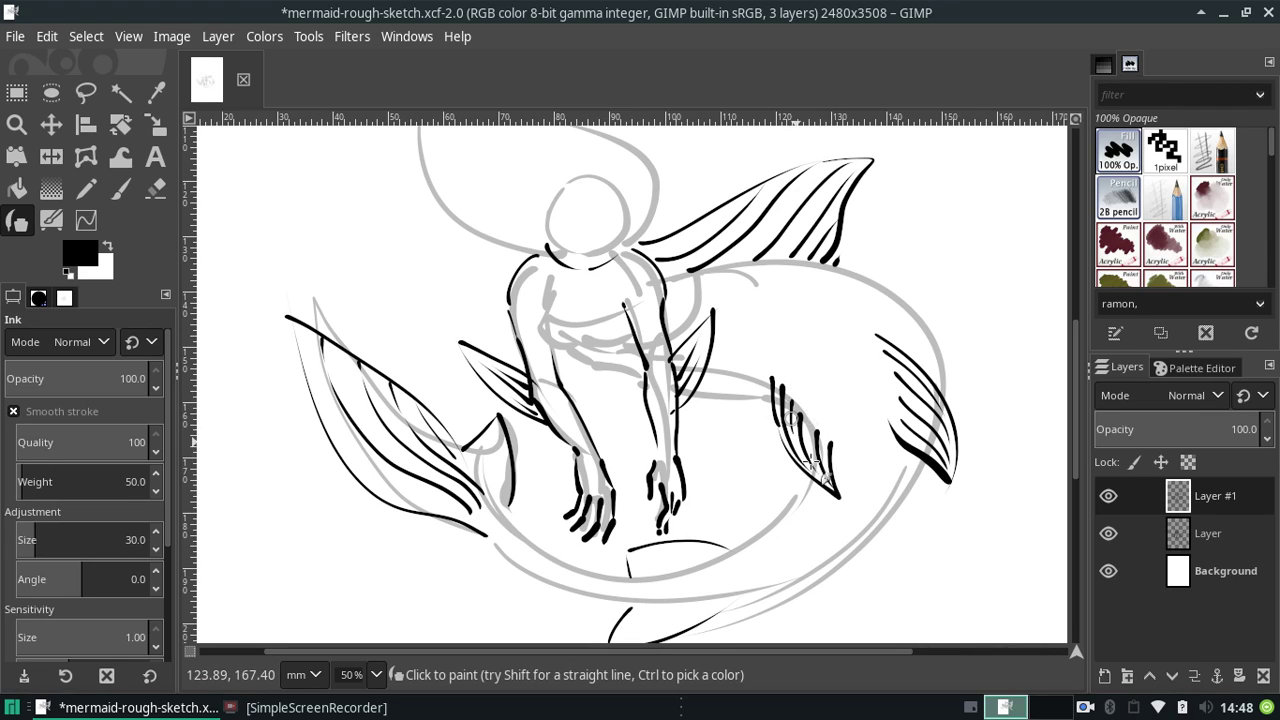
key(ctrl+z)
key(ctrl+z)
key(ctrl+z)
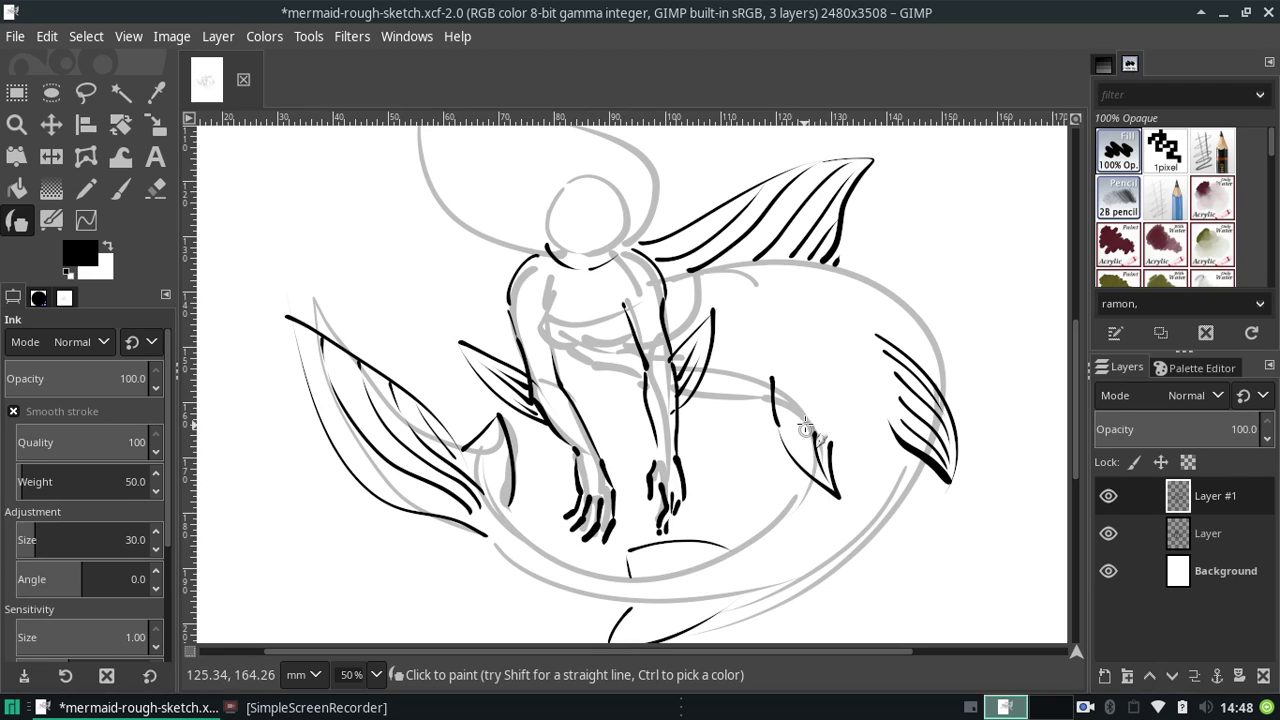
drag(798, 416, 843, 491)
key(ctrl+z)
drag(794, 412, 825, 480)
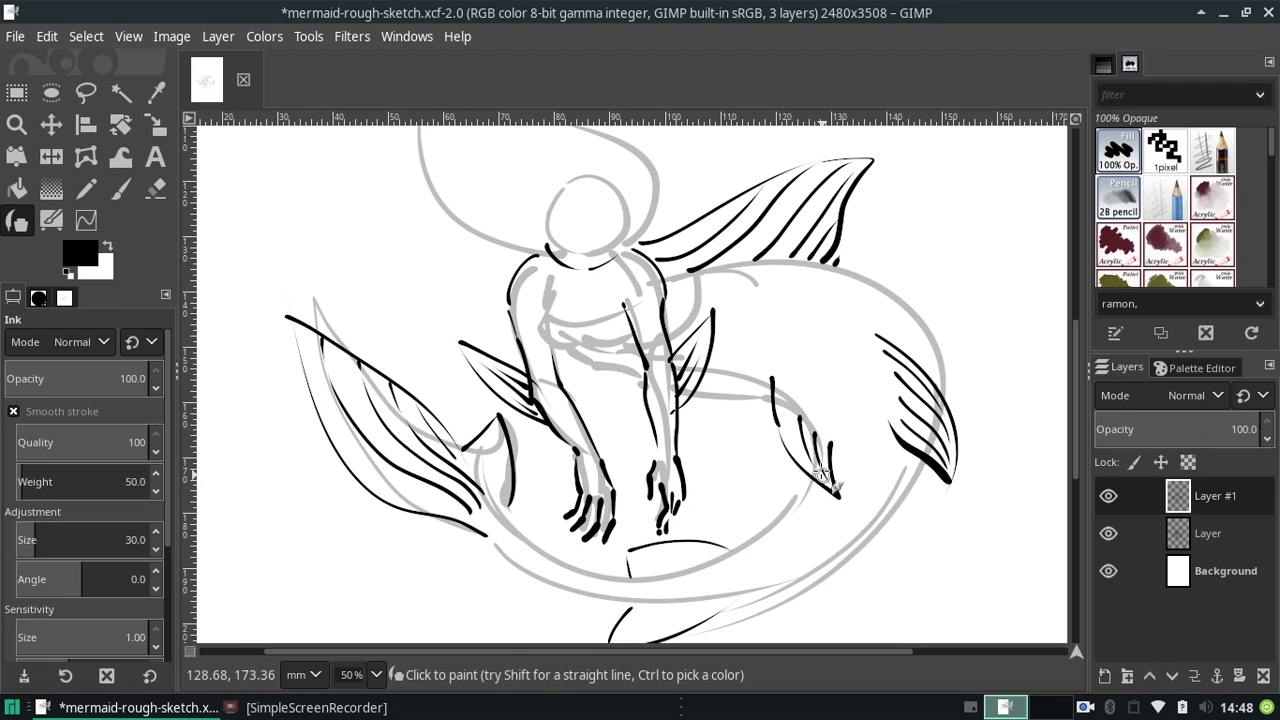
key(ctrl+z)
drag(798, 414, 818, 468)
key(ctrl+z)
drag(790, 400, 793, 429)
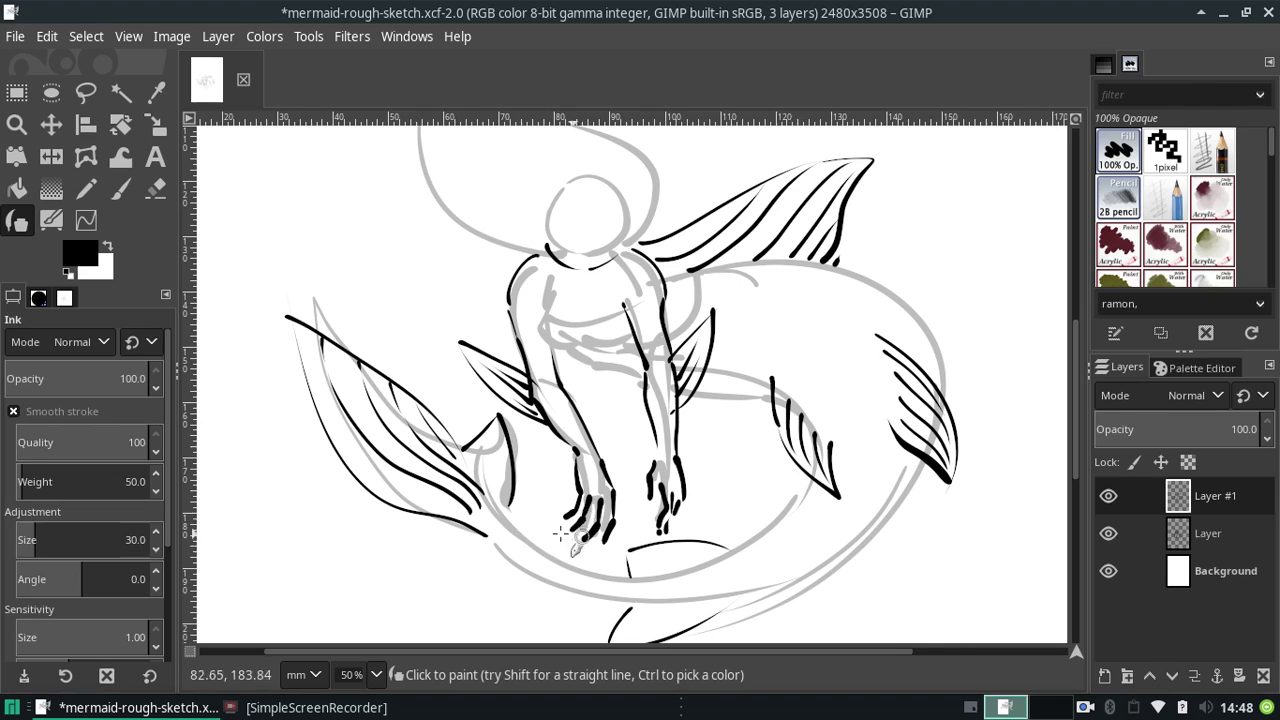
drag(1076, 416, 1074, 446)
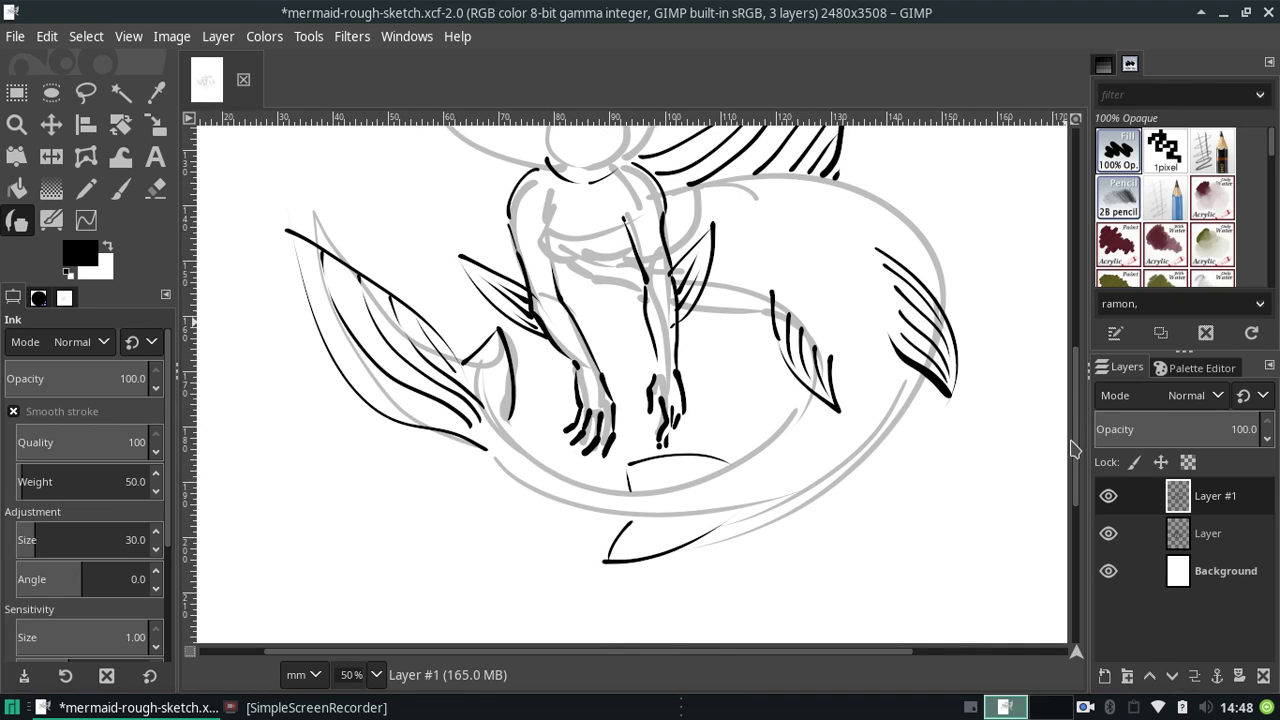
- Zoom to 100% and ink curved veins inside the upper fin
click(376, 675)
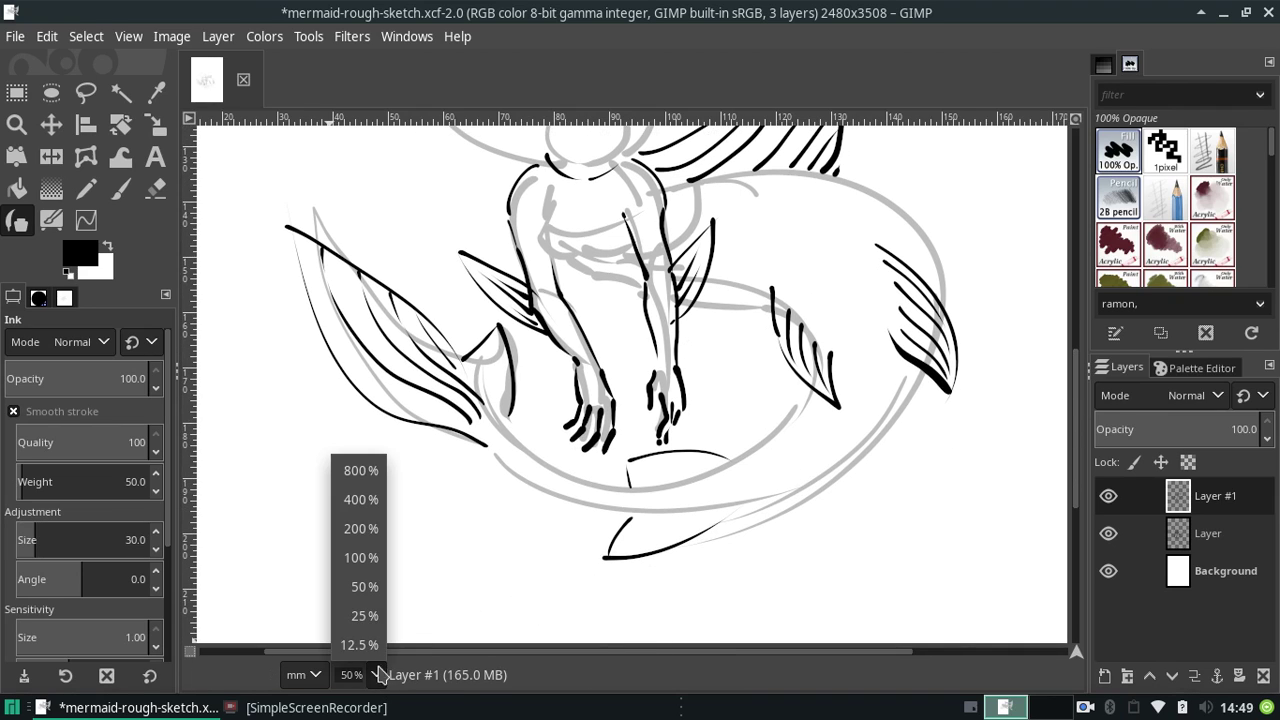
click(352, 566)
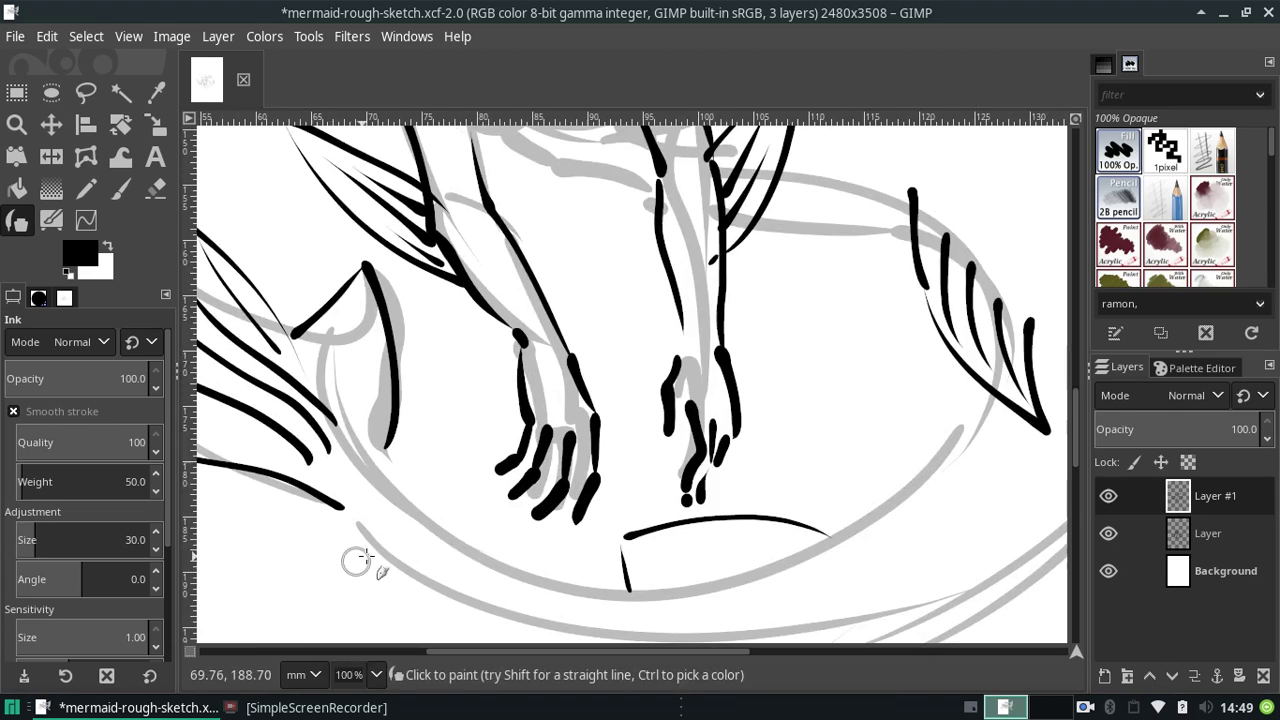
drag(1080, 430, 1078, 452)
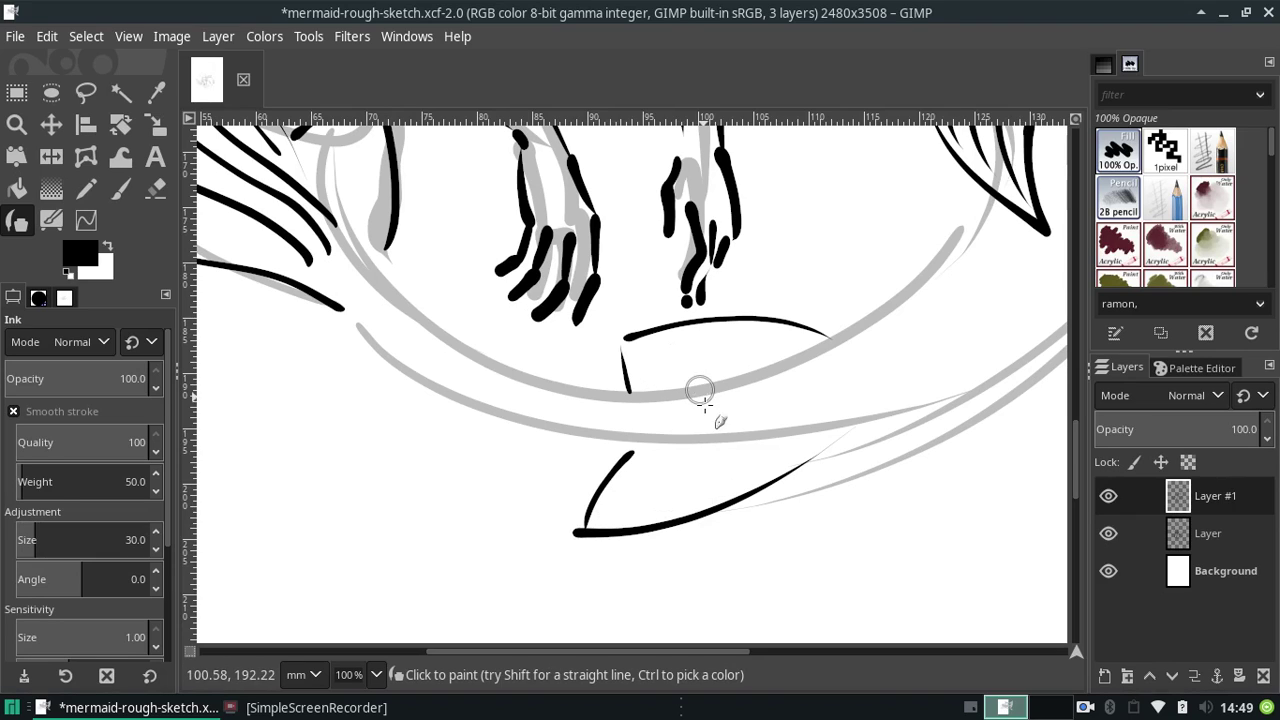
mouse_move(628, 358)
mouse_down()
mouse_move(683, 378)
mouse_move(722, 372)
mouse_up()
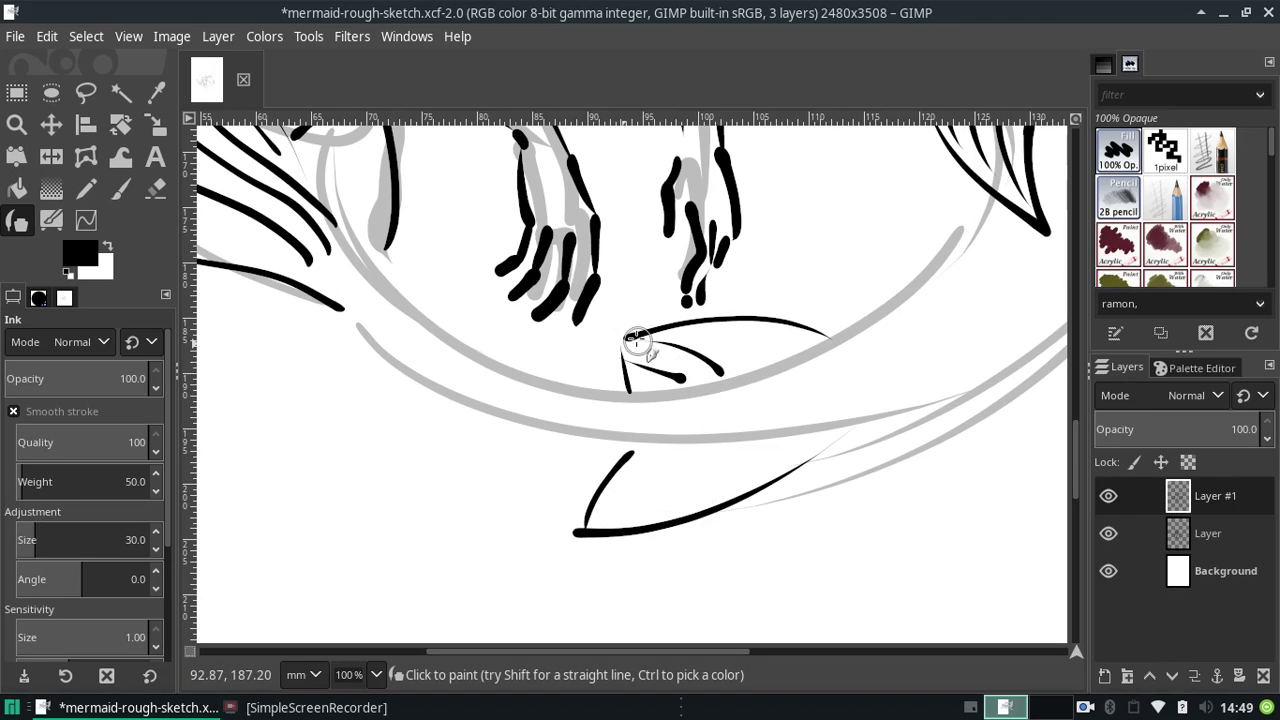
key(ctrl+z)
key(ctrl+z)
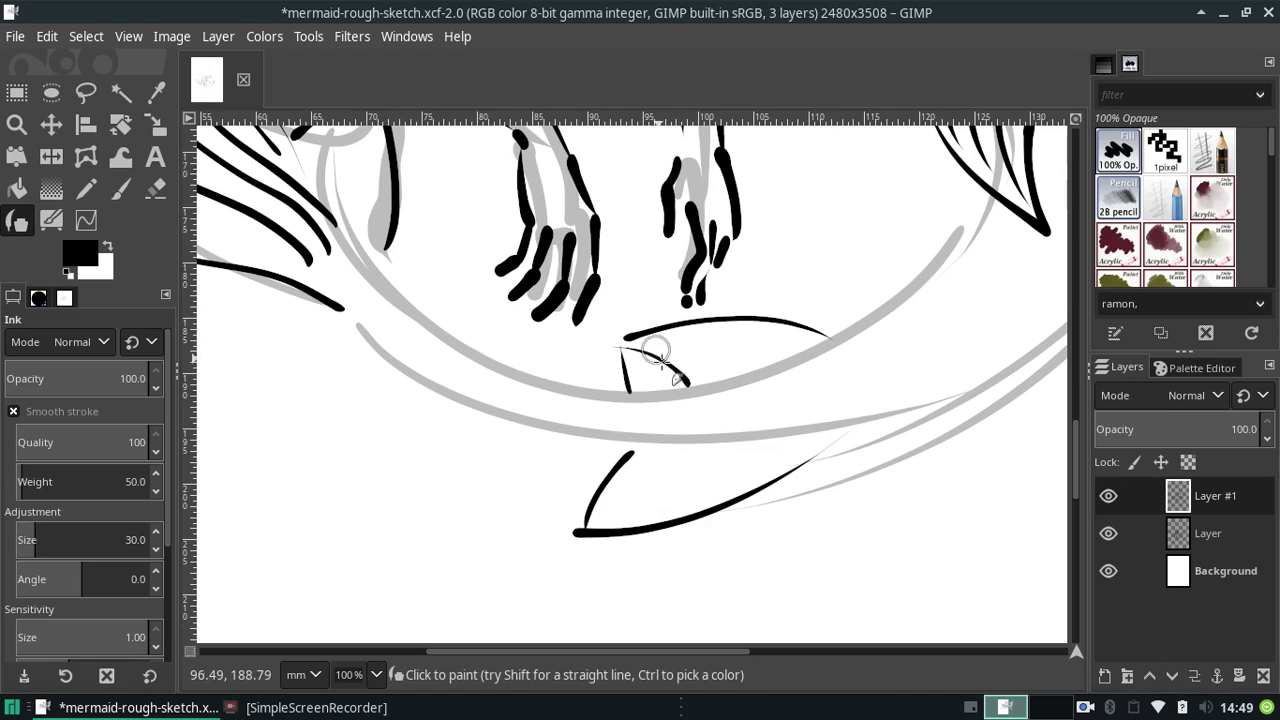
drag(620, 348, 688, 384)
mouse_move(650, 332)
mouse_down()
mouse_move(728, 364)
mouse_move(806, 345)
mouse_up()
key(ctrl+z)
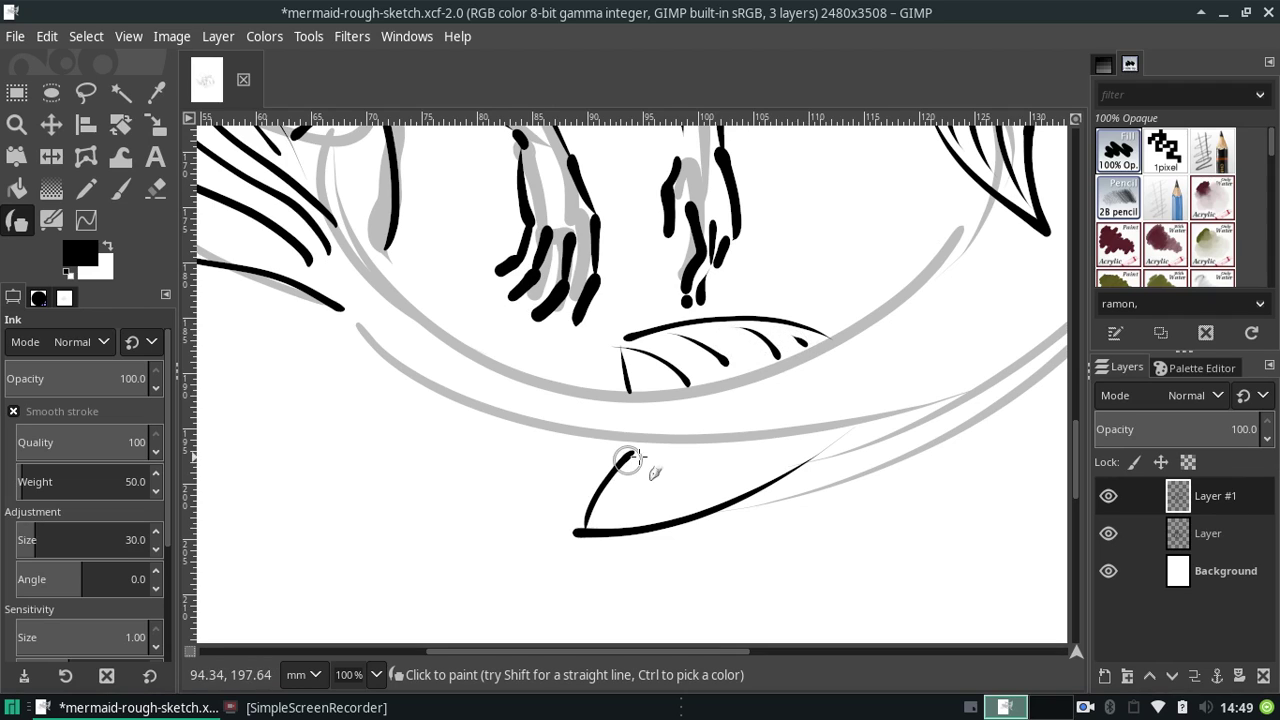
- Ink four curved veins inside the lower fin
drag(665, 452, 612, 512)
drag(698, 453, 660, 507)
drag(750, 451, 707, 507)
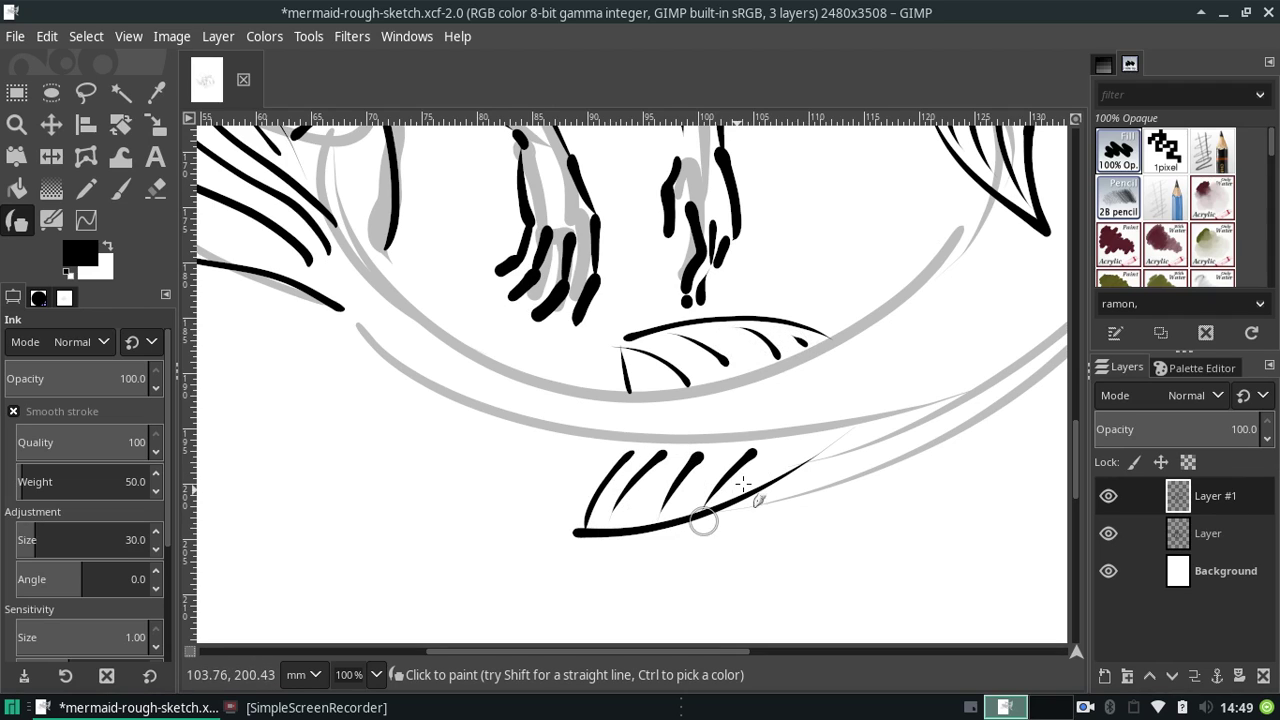
drag(792, 448, 771, 475)
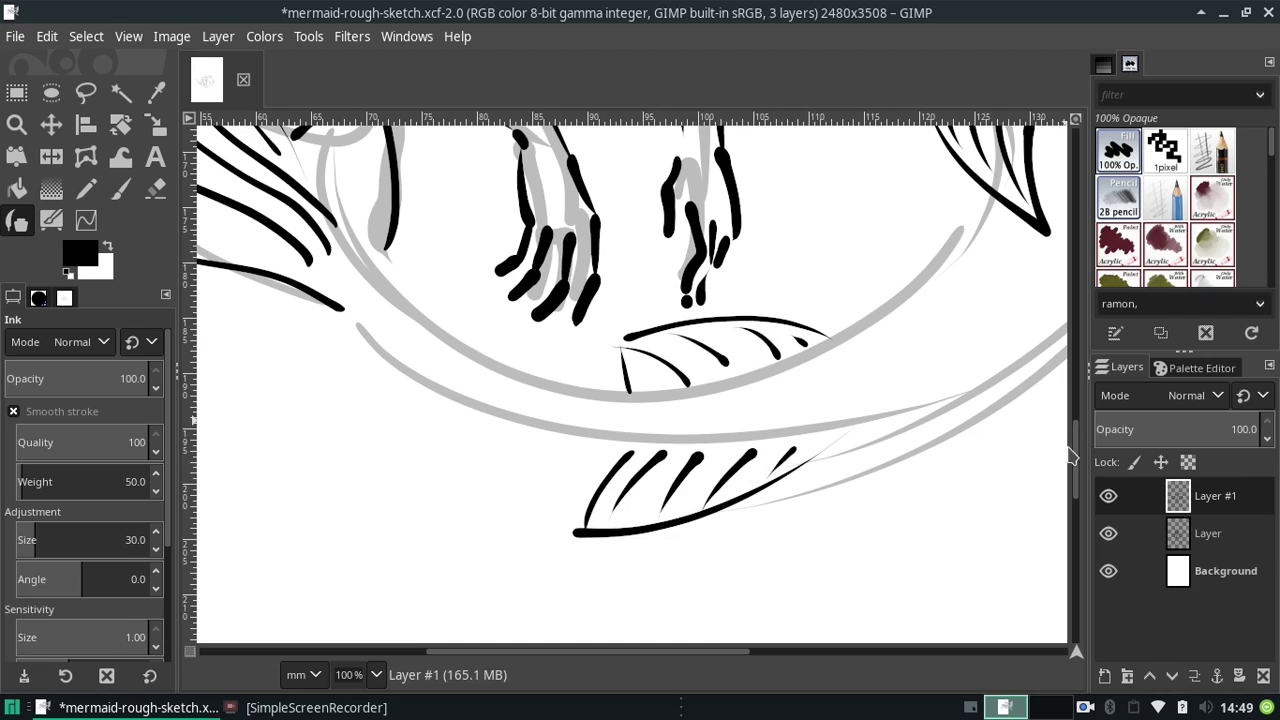
click(376, 675)
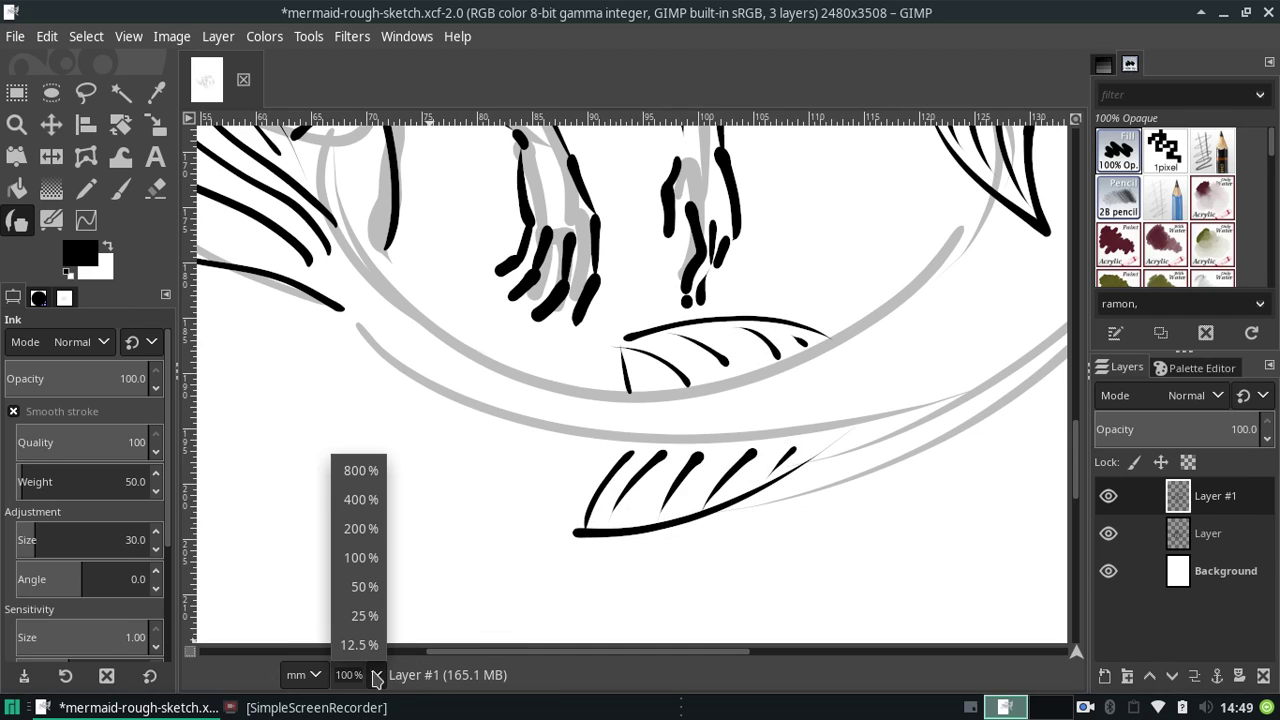
- Zoom to 50% and rename the faded sketch layer to Sketch
click(364, 587)
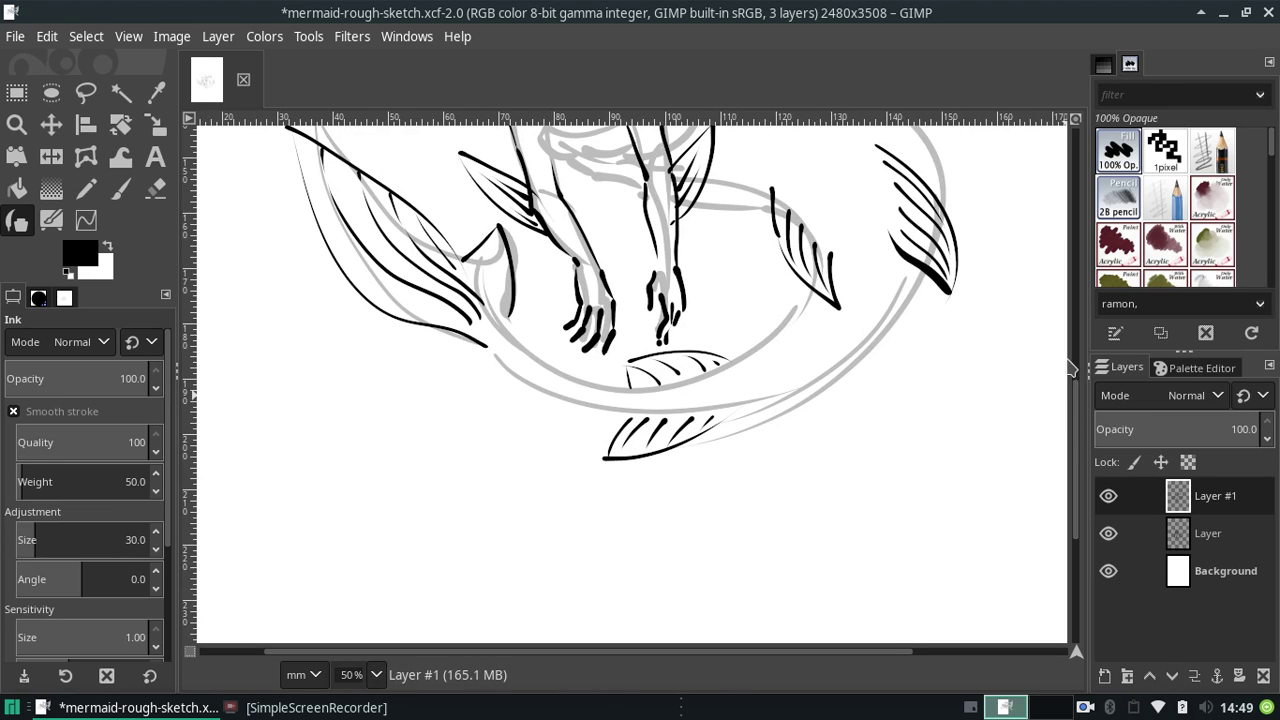
drag(1078, 407, 1041, 300)
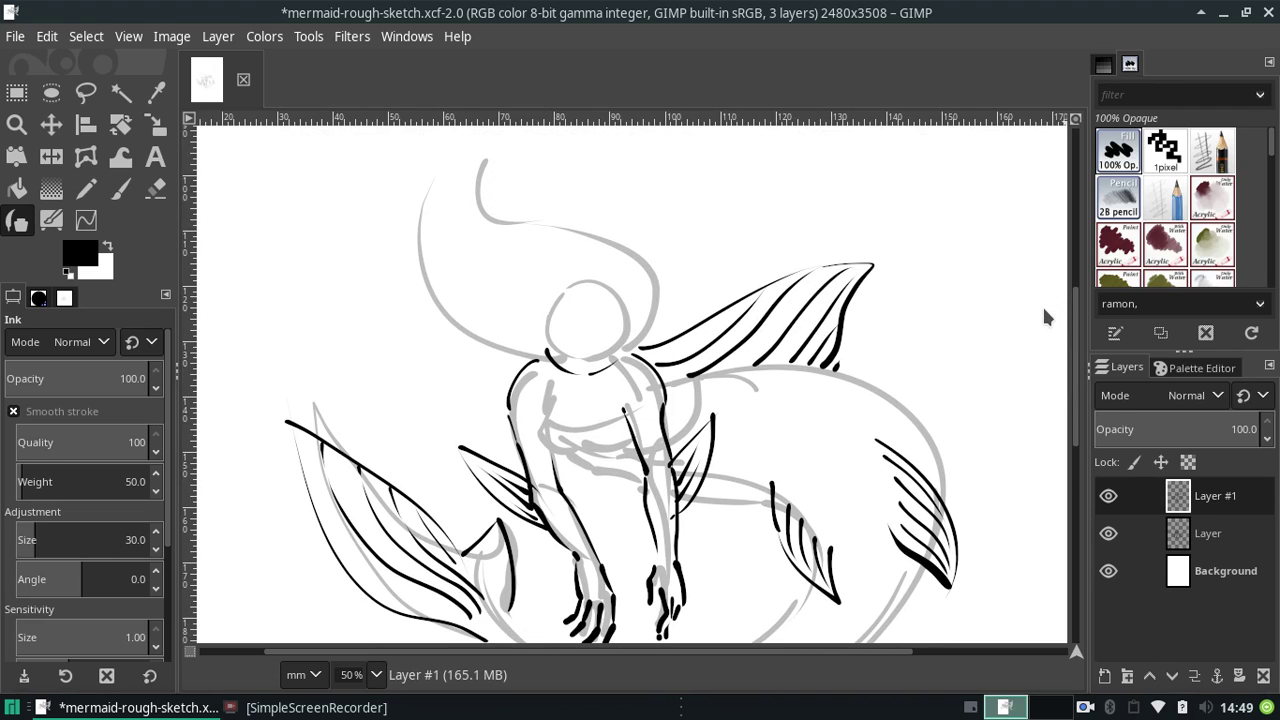
double_click(1200, 538)
text(Sketch)
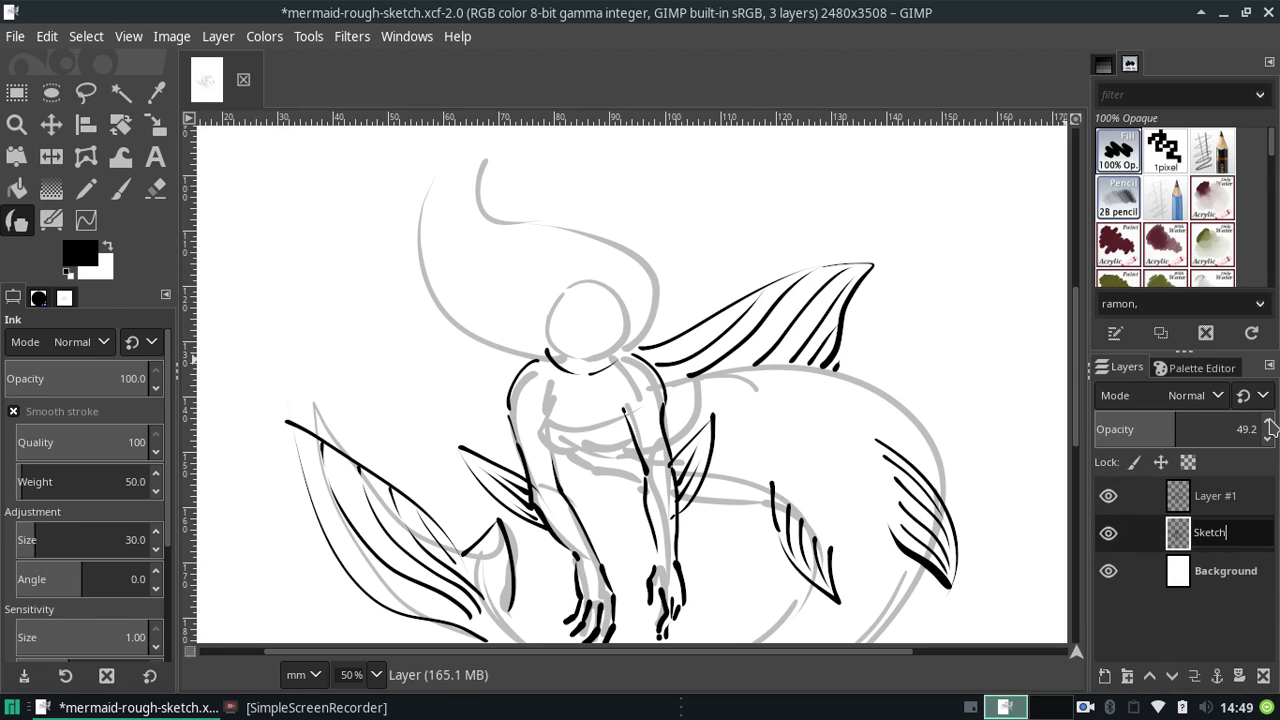
key(Return)
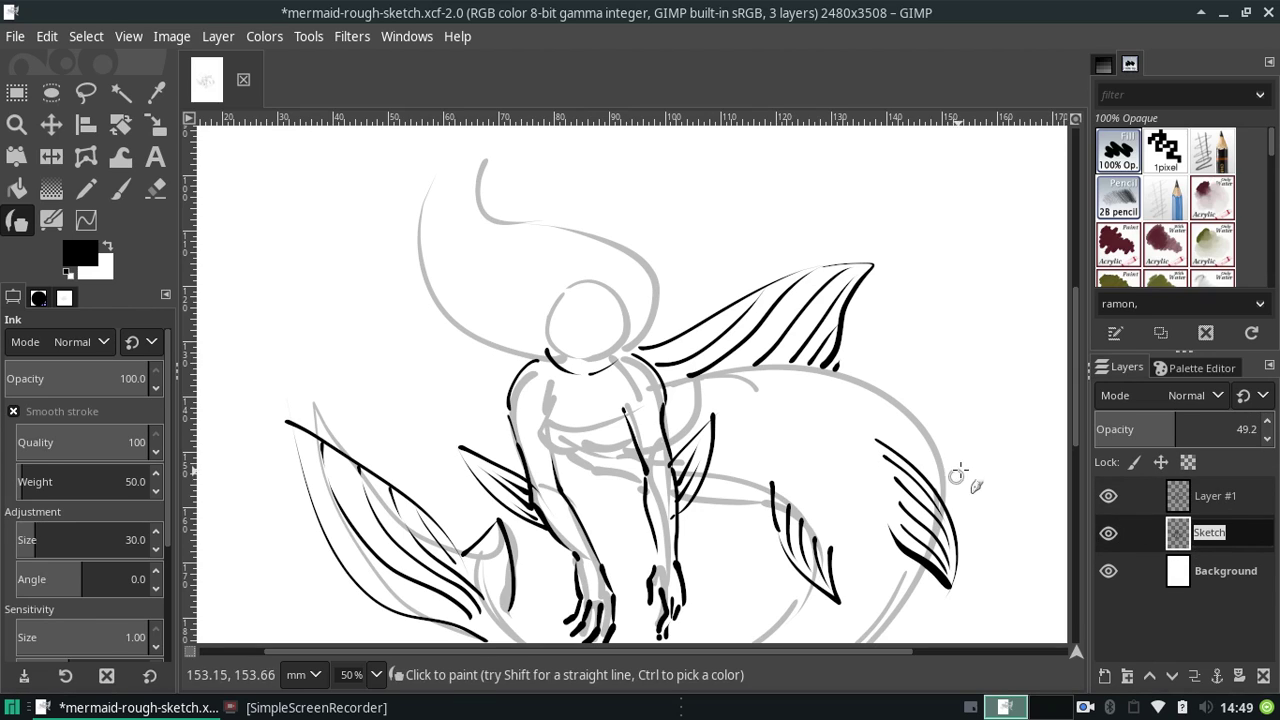
- Rename Layer #1 to Ink and make the Sketch layer active
click(1238, 498)
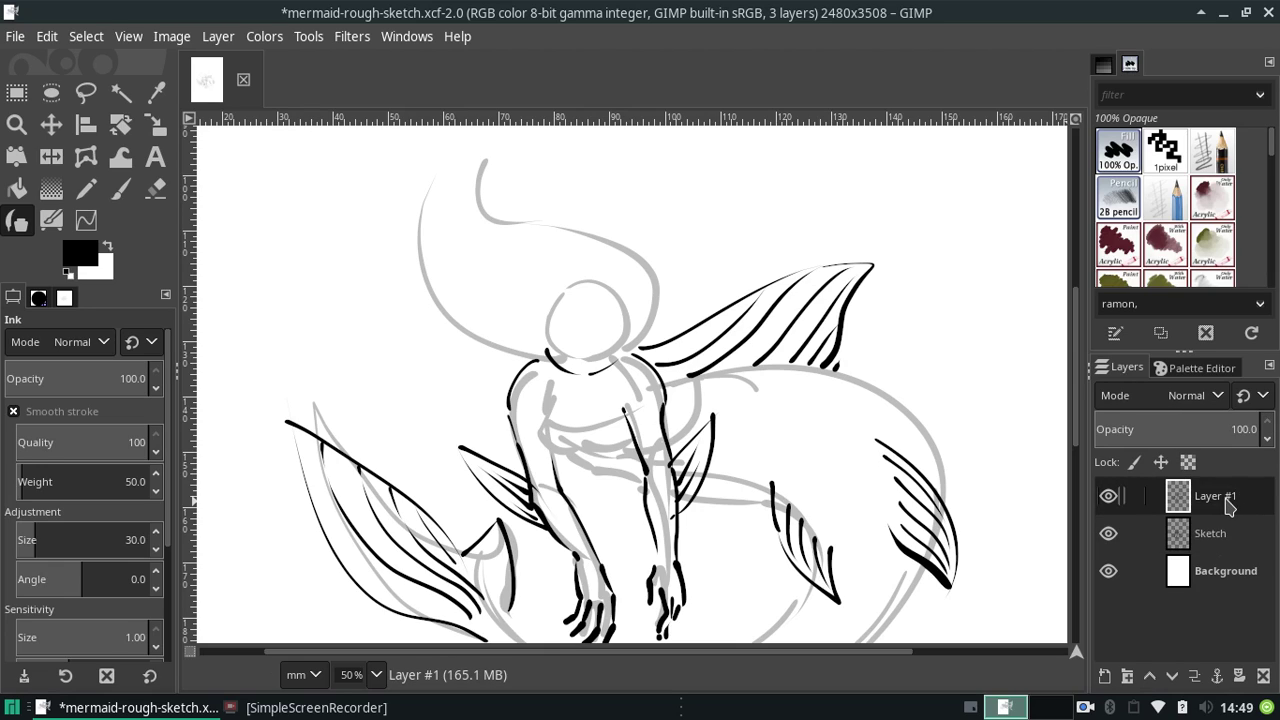
double_click(1225, 498)
text(Ink)
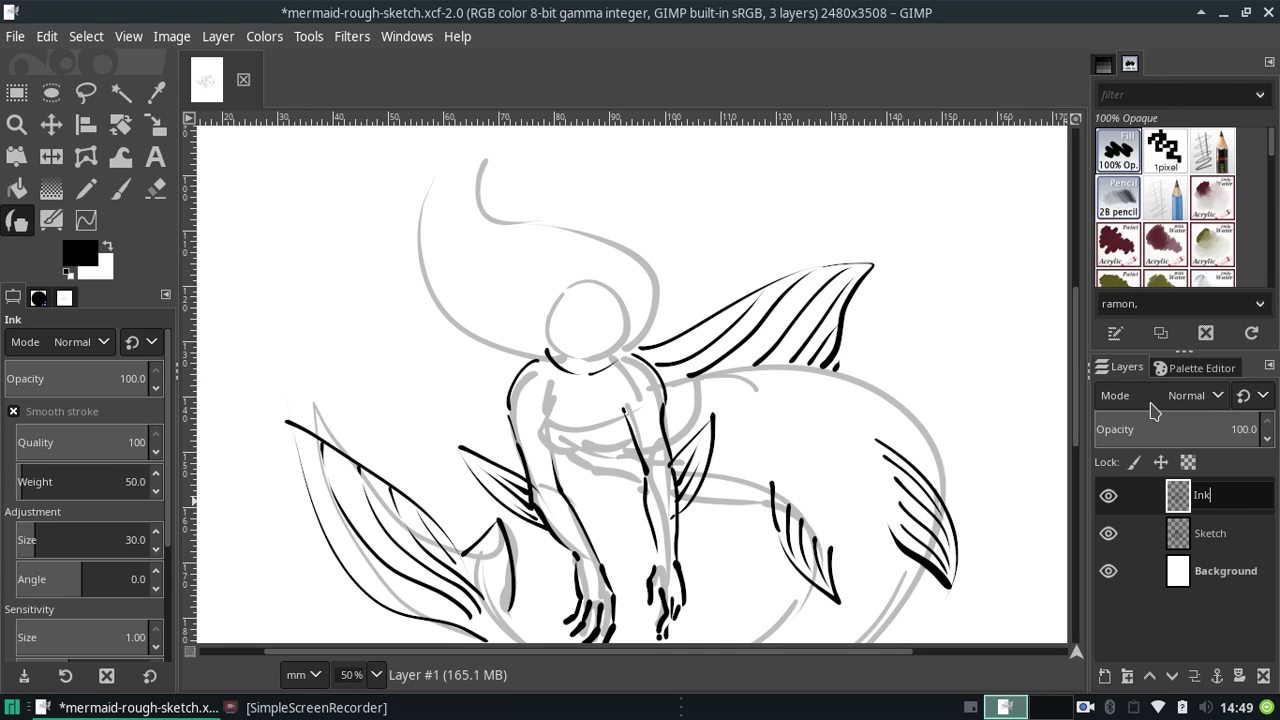
key(Return)
click(1216, 549)
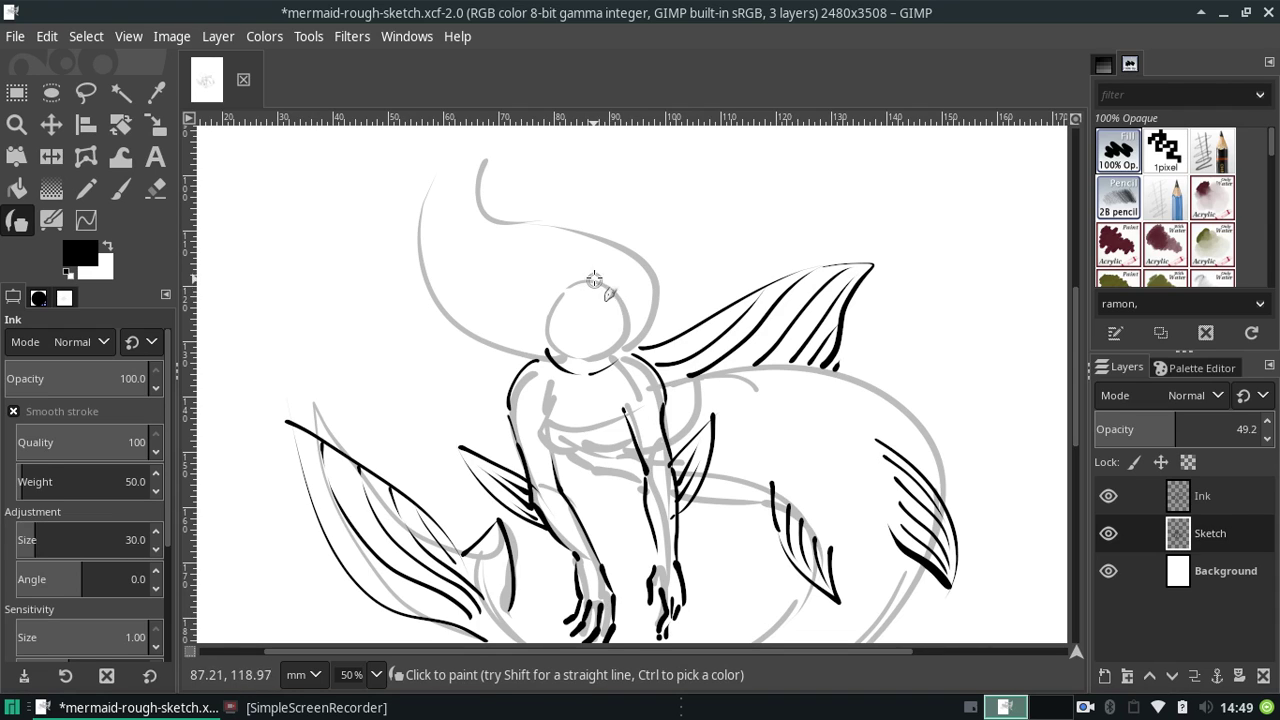
- Try and undo grey strokes for a face centre line and head arc
drag(599, 298, 594, 358)
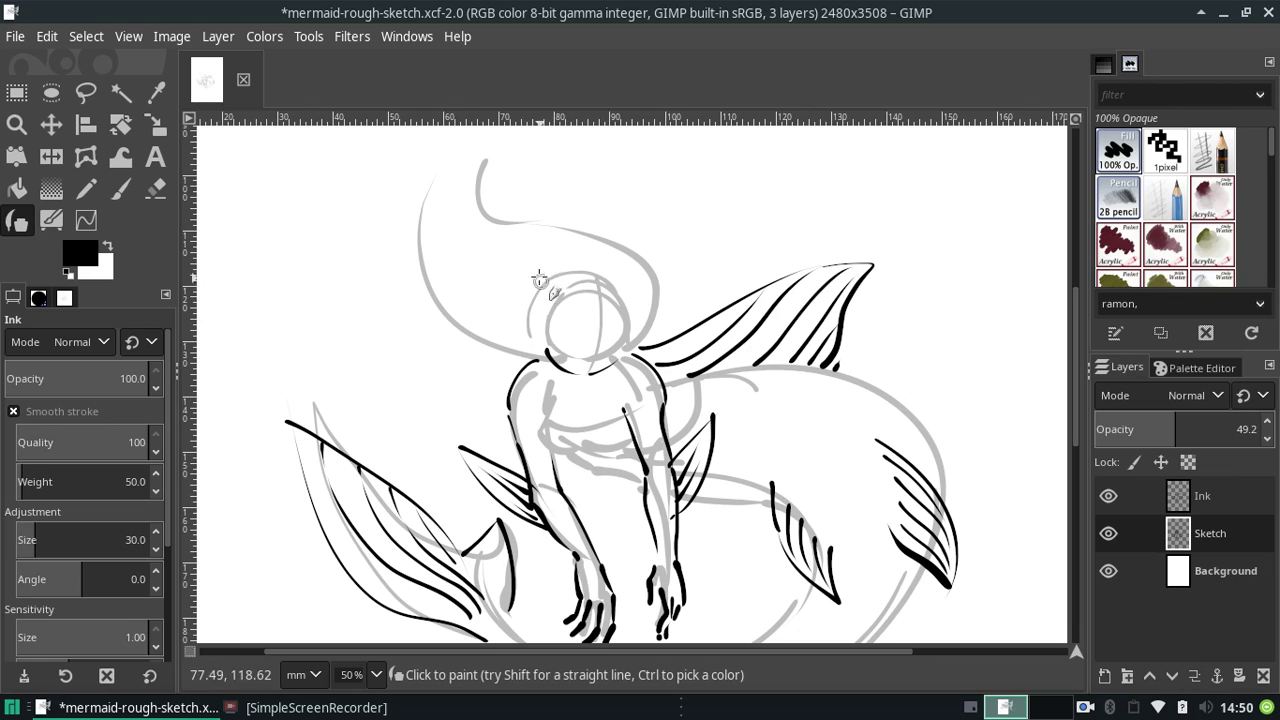
key(ctrl+z)
key(ctrl+z)
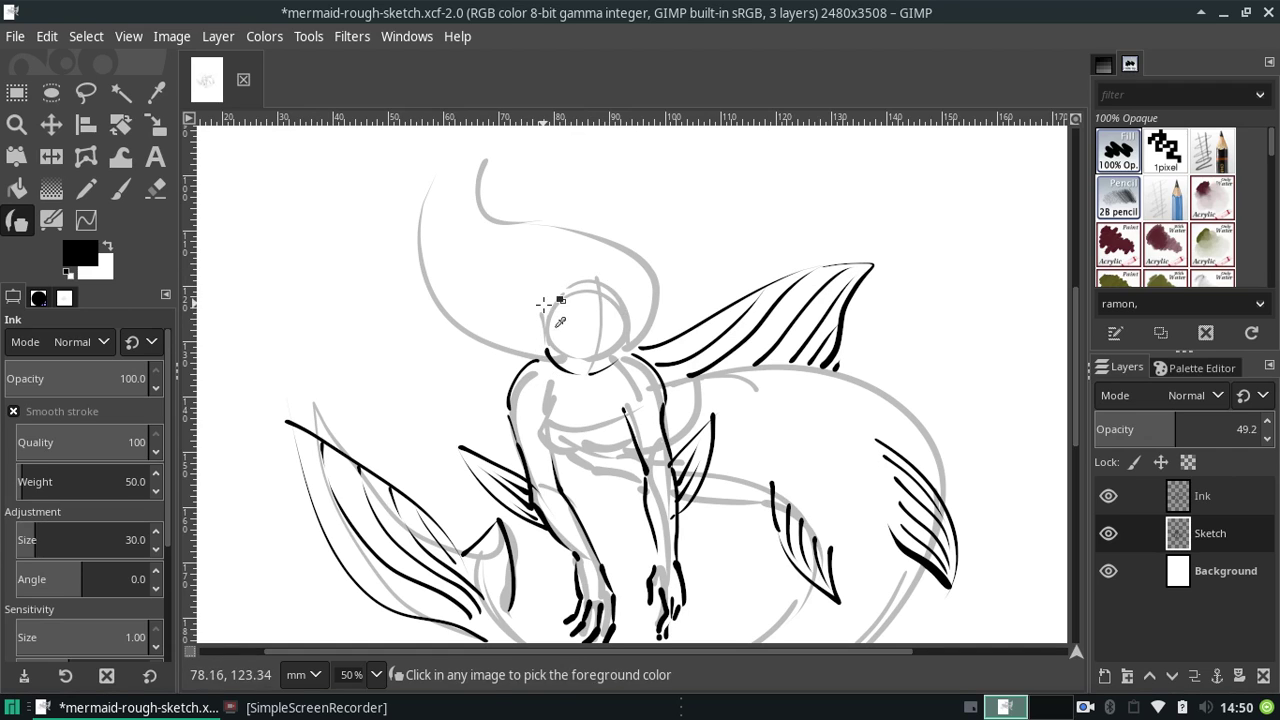
drag(550, 292, 615, 310)
key(ctrl+z)
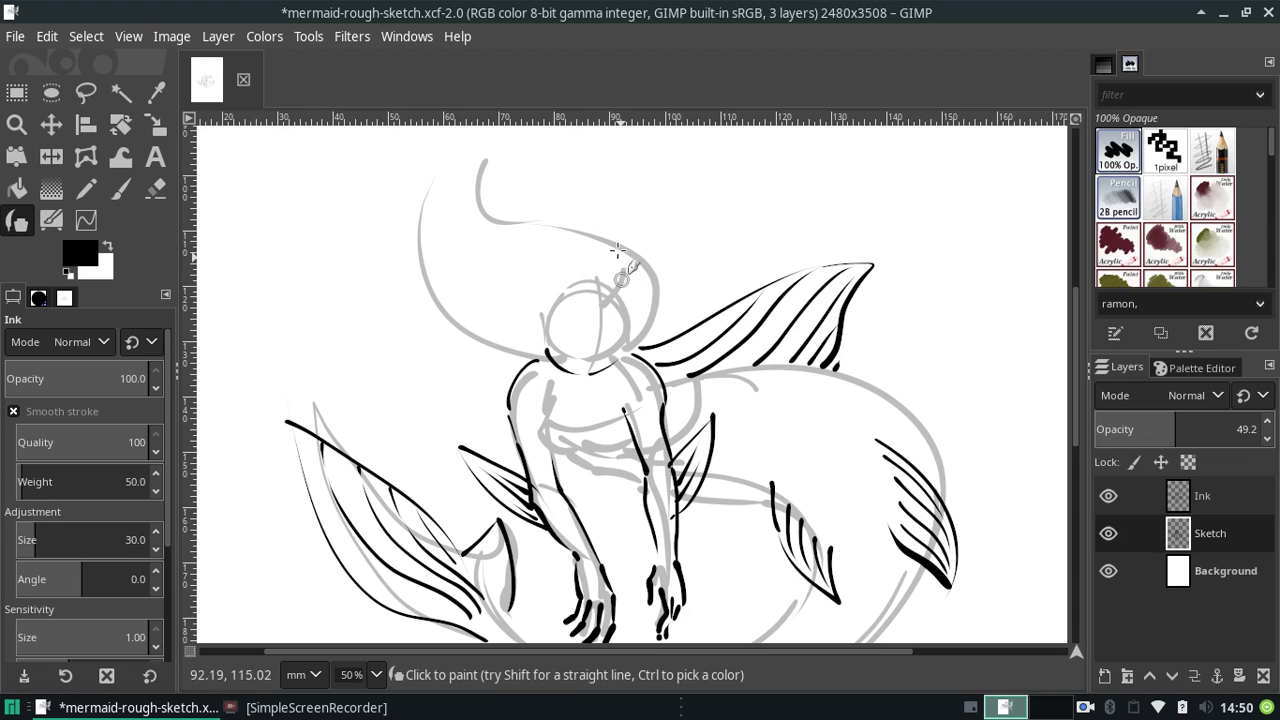
- Sketch grey hair strands rising above the head and on its right side
mouse_move(541, 172)
mouse_down()
mouse_move(608, 241)
mouse_move(540, 150)
mouse_up()
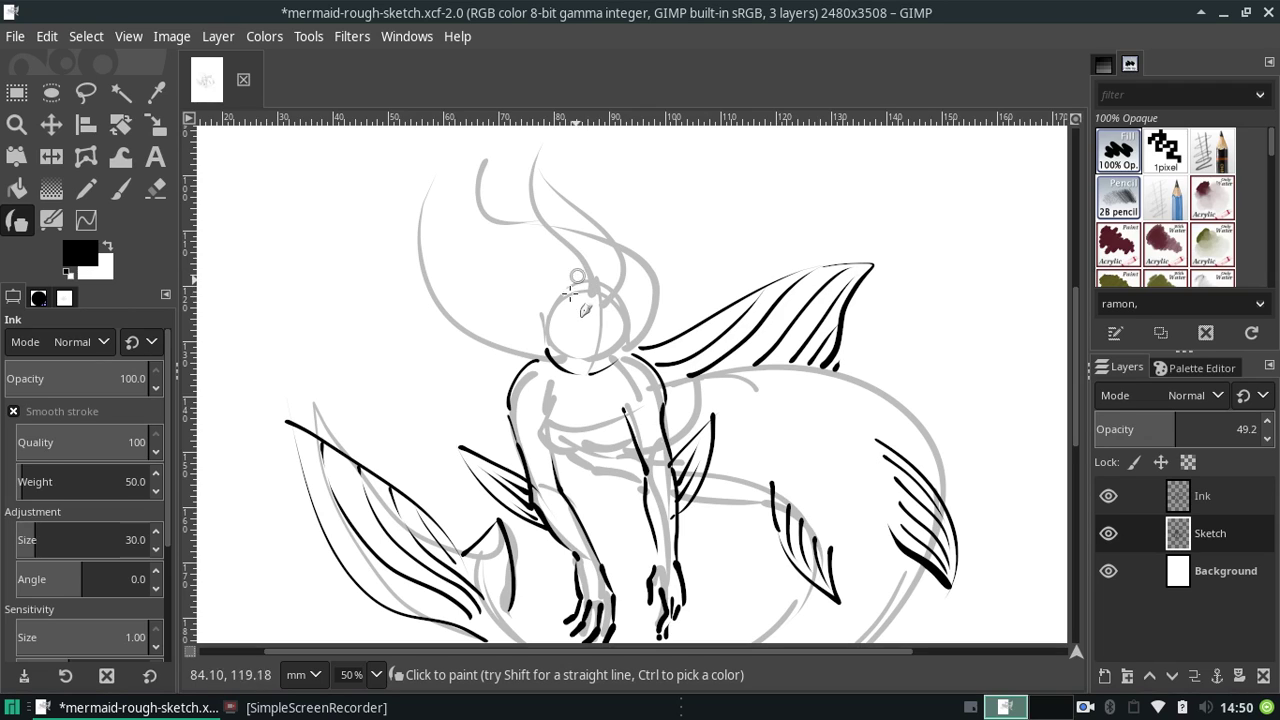
drag(572, 292, 518, 190)
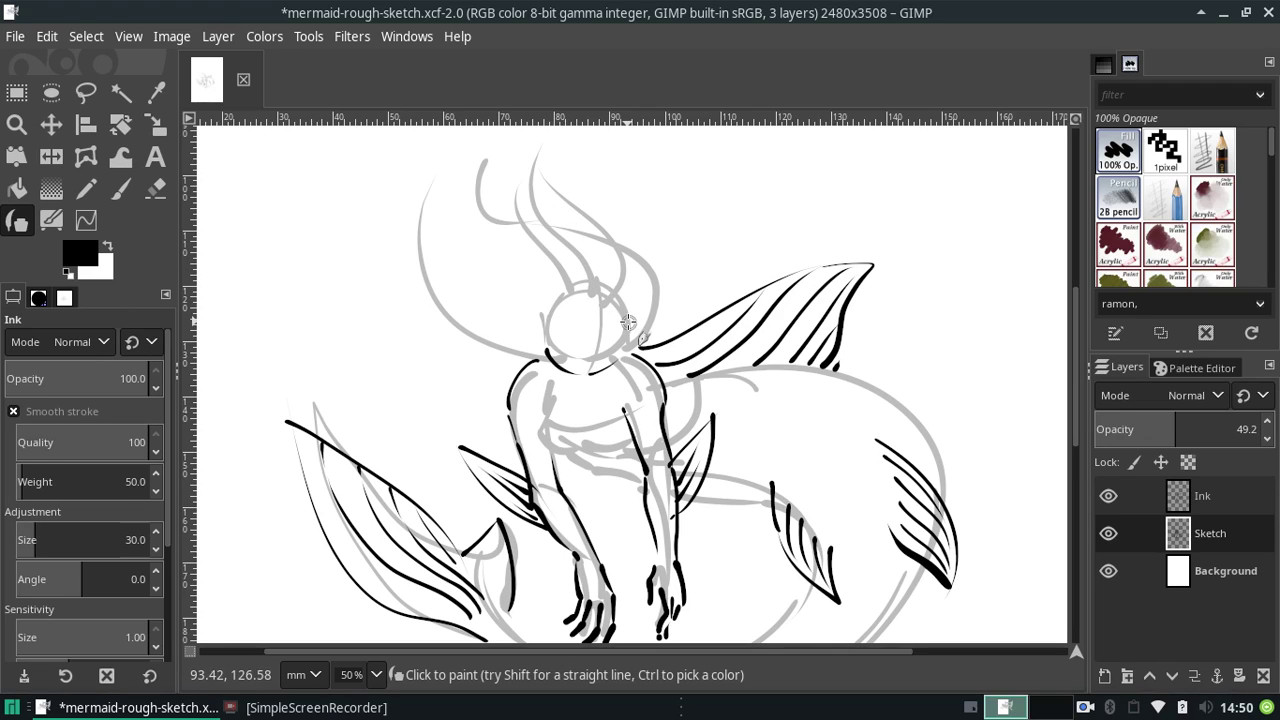
drag(621, 302, 624, 268)
drag(627, 320, 612, 212)
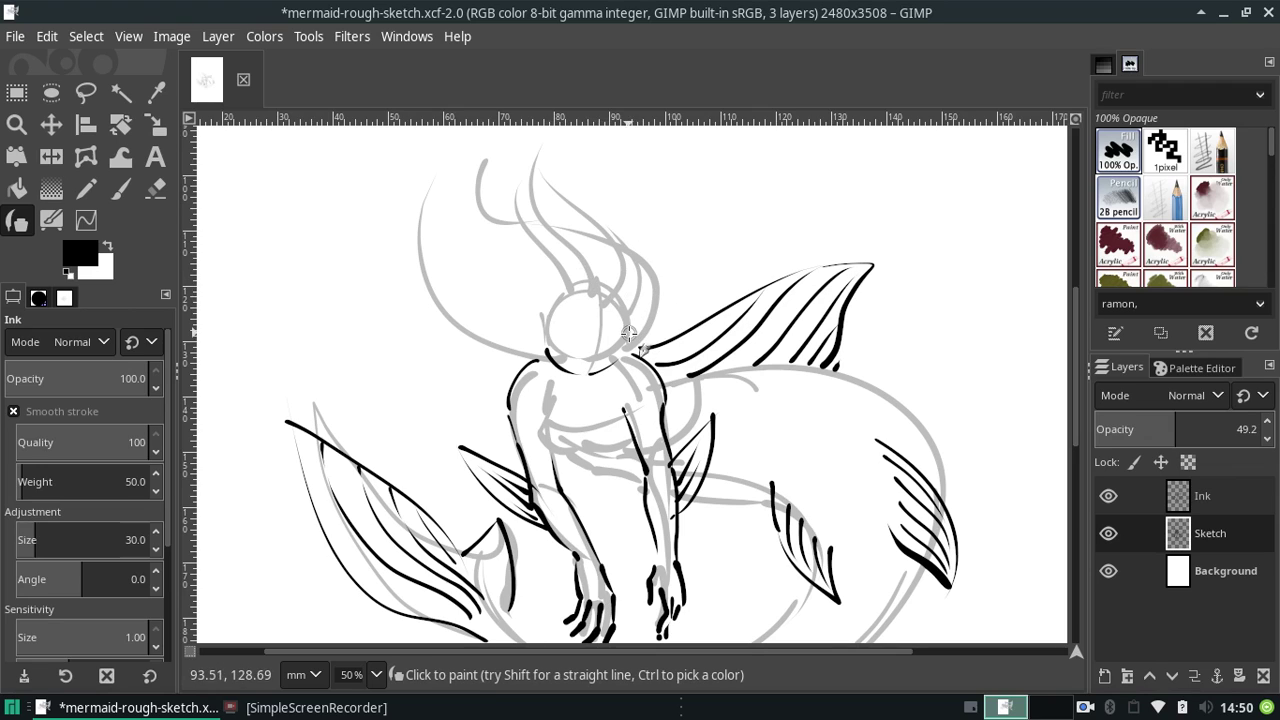
drag(628, 334, 657, 251)
key(ctrl+z)
mouse_move(618, 336)
mouse_down()
mouse_move(606, 226)
mouse_move(660, 310)
mouse_up()
key(ctrl+z)
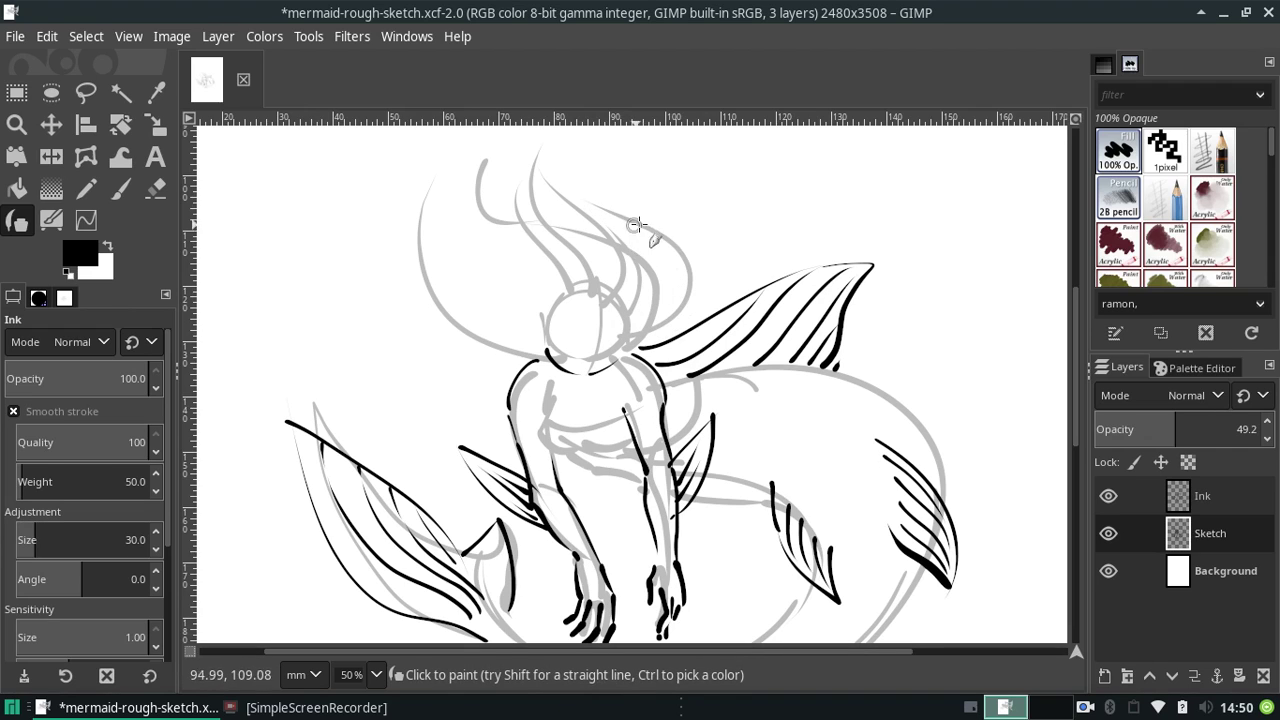
key(ctrl+z)
- Sketch hair strands sweeping up and left from the head, retrying unwanted ones
drag(553, 305, 500, 228)
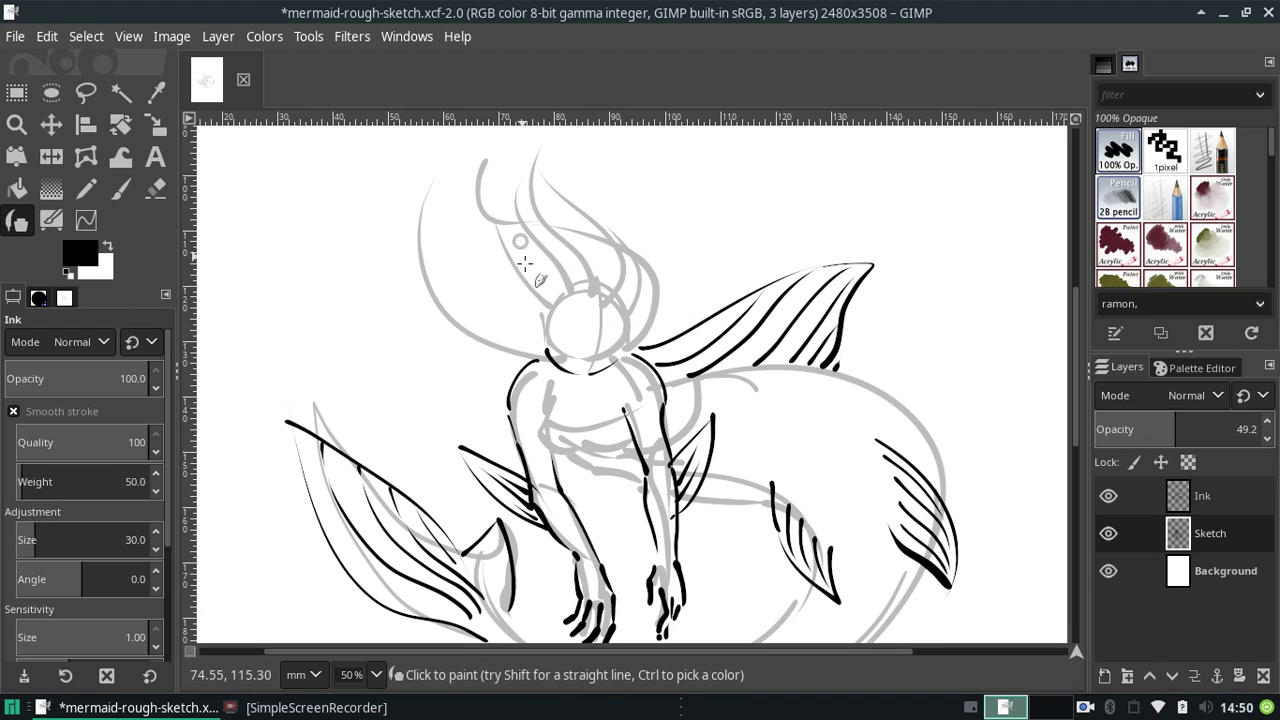
key(ctrl+z)
drag(549, 299, 458, 236)
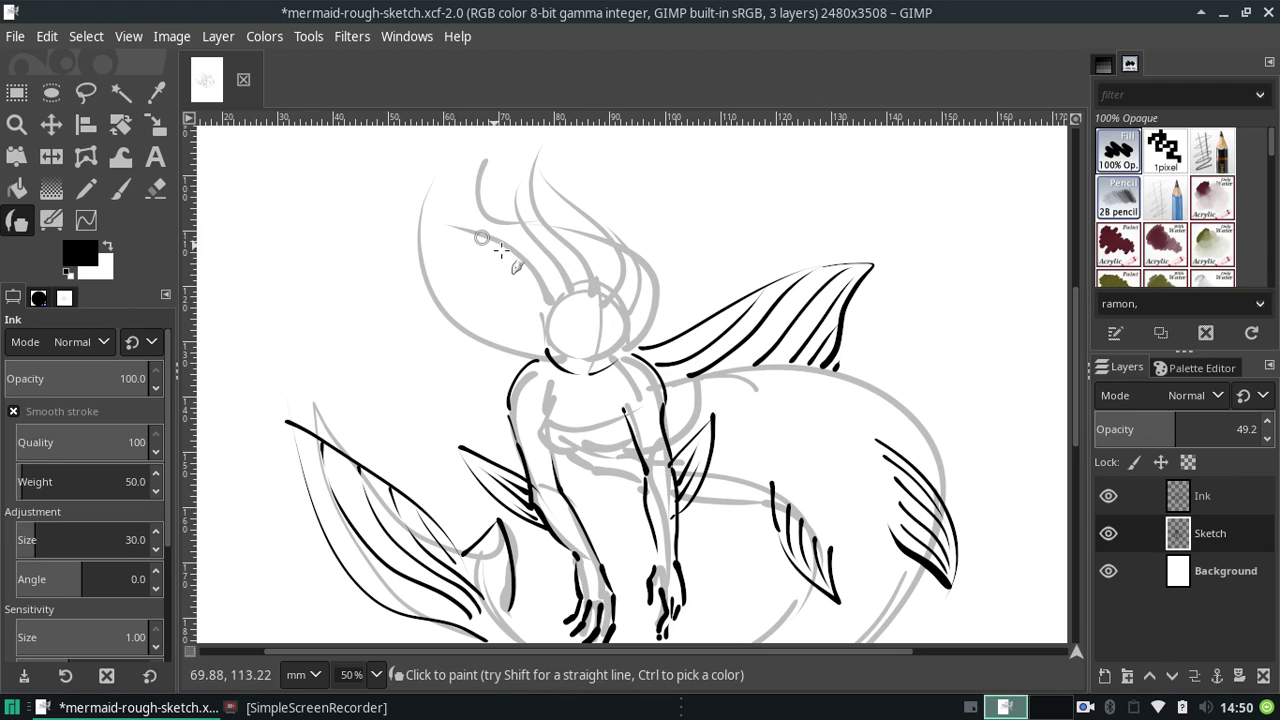
key(ctrl+z)
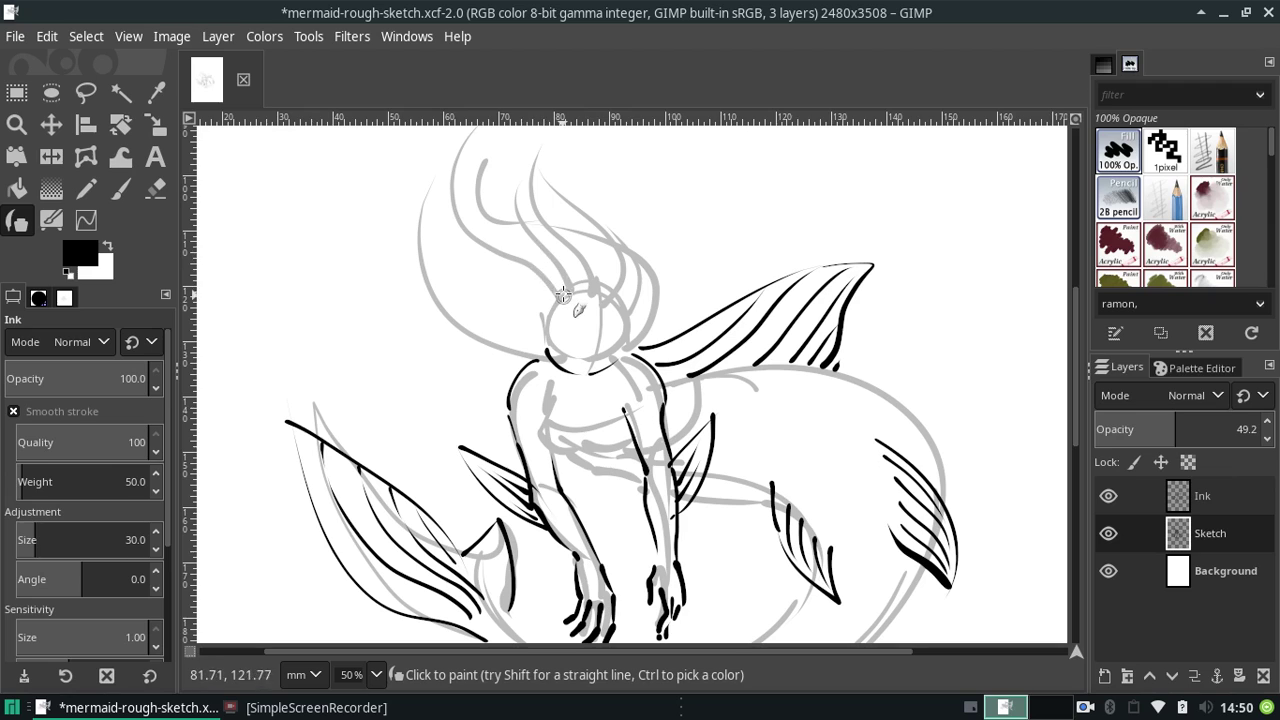
key(ctrl+z)
drag(556, 288, 503, 143)
key(ctrl+z)
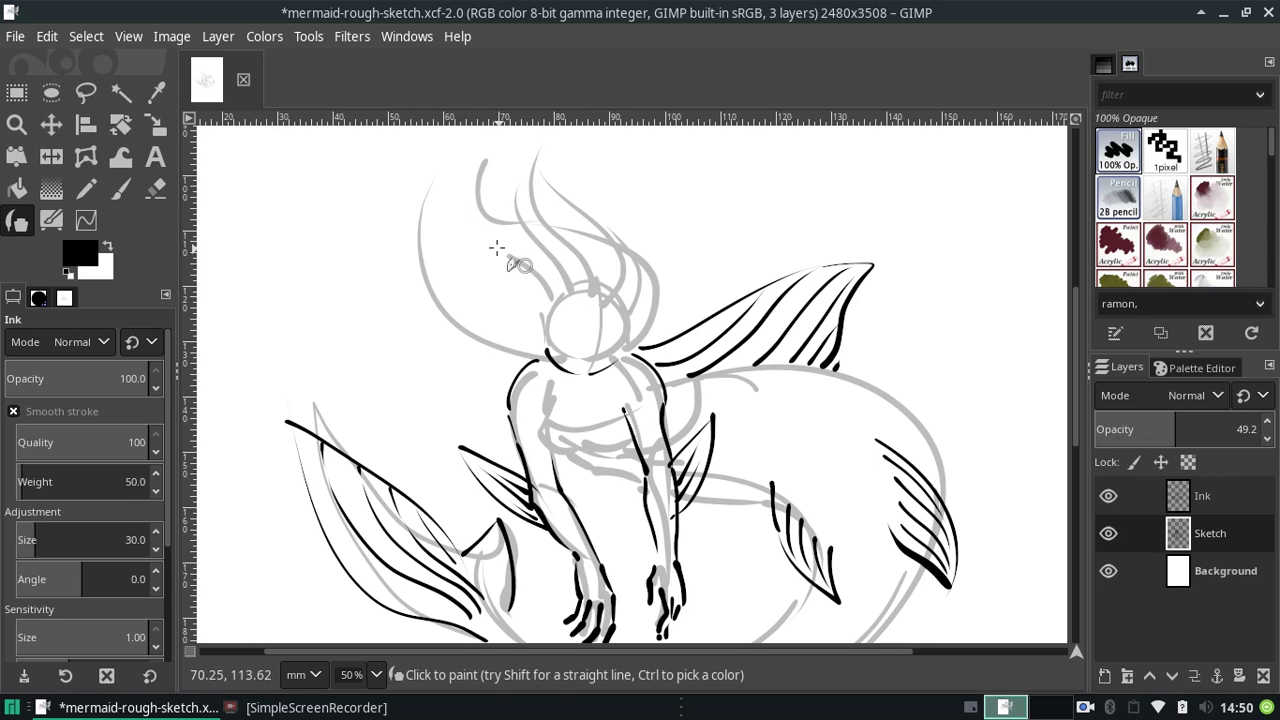
drag(510, 258, 518, 180)
drag(556, 293, 520, 130)
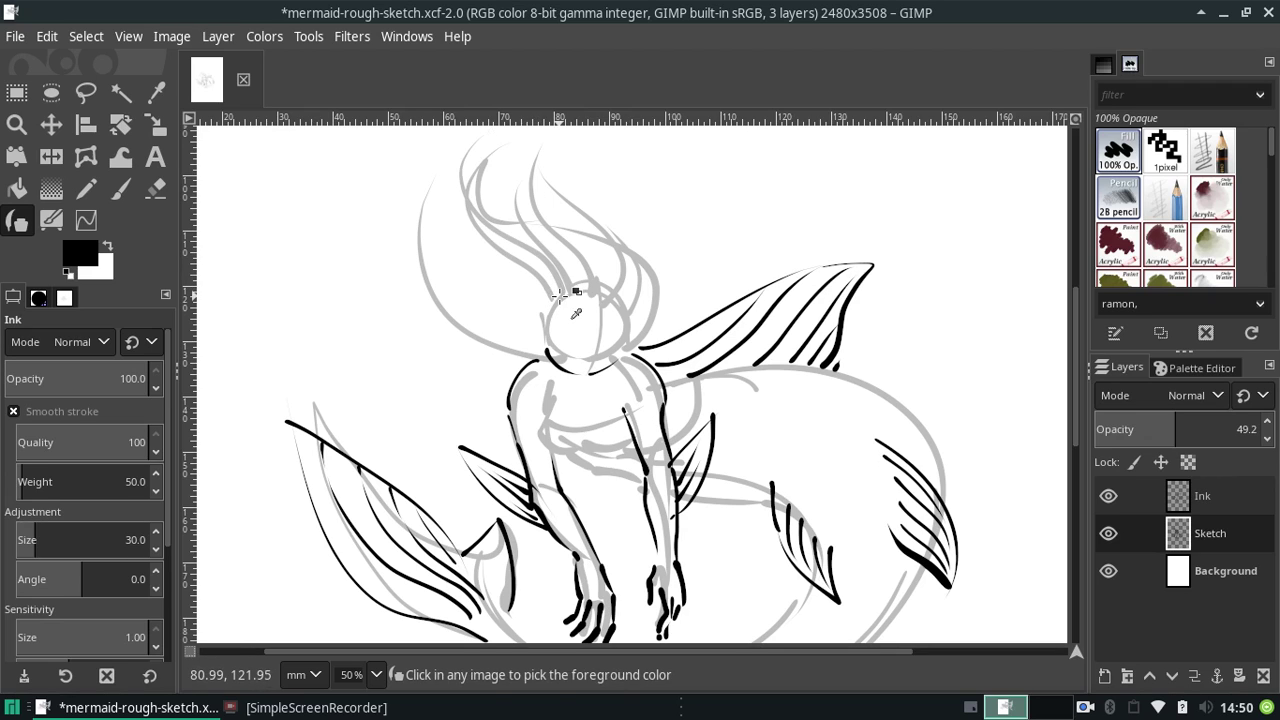
key(ctrl+z)
drag(556, 298, 494, 149)
drag(544, 268, 532, 160)
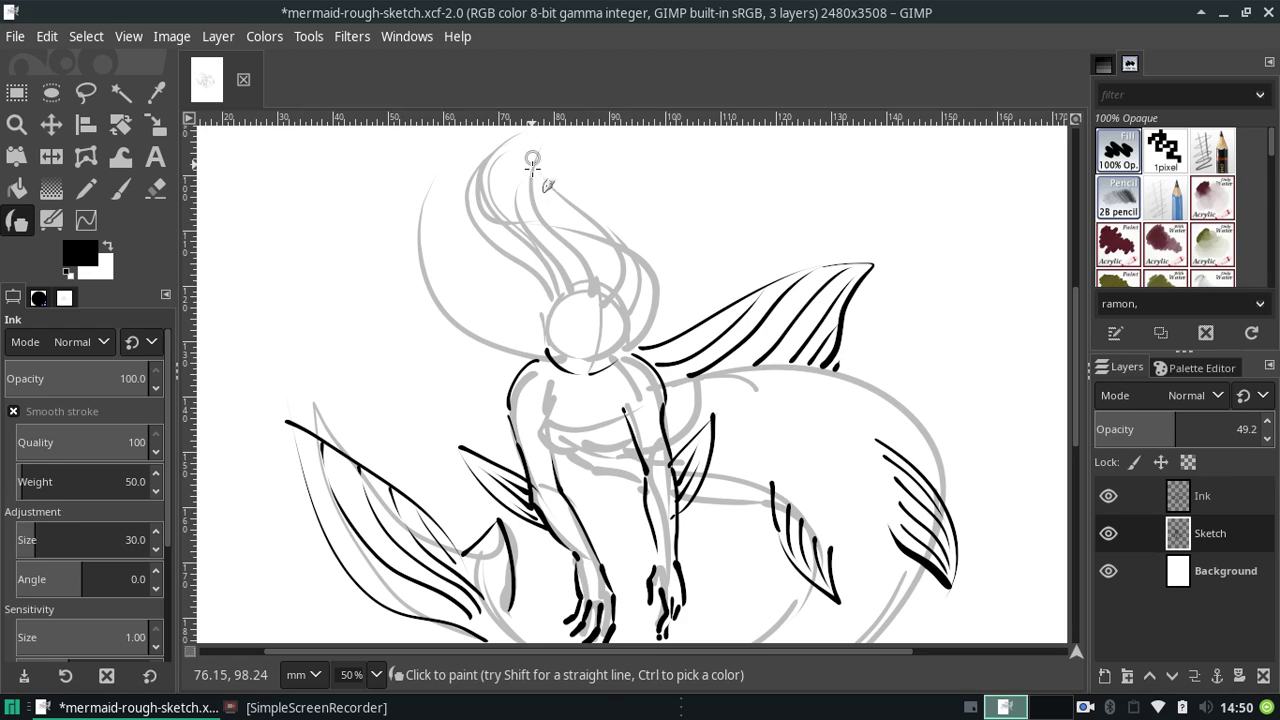
drag(546, 317, 478, 218)
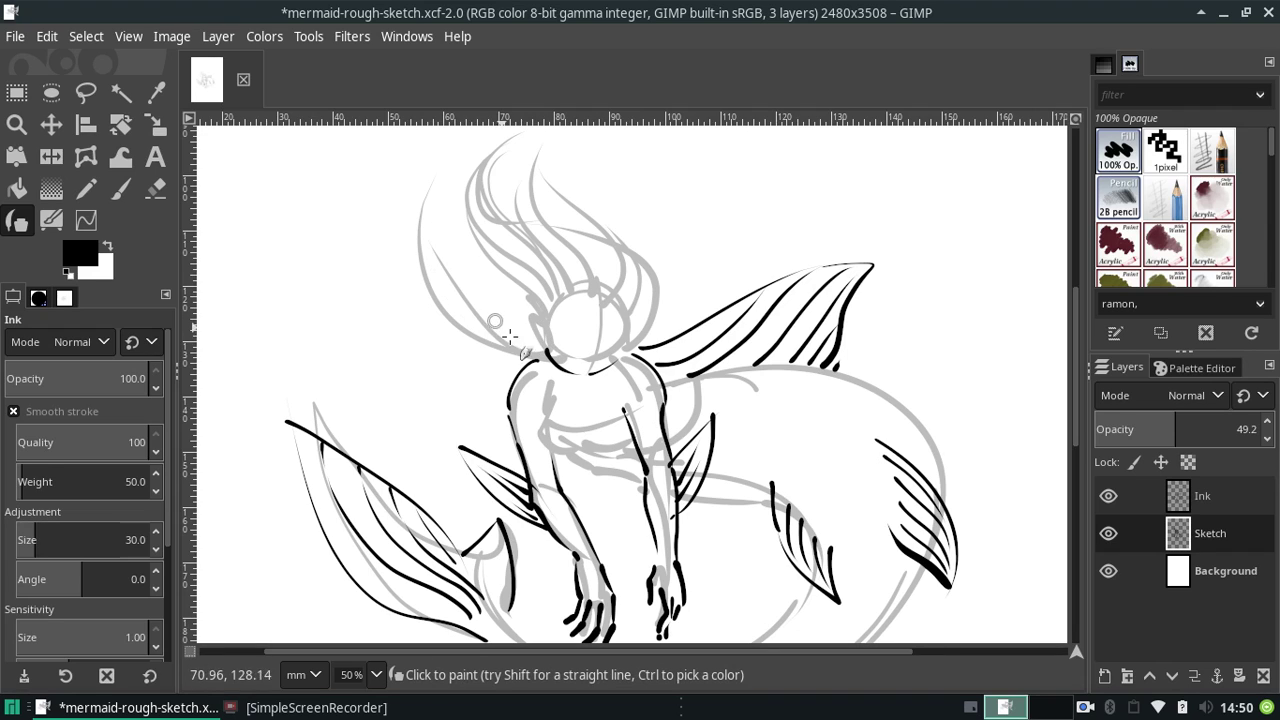
- Redraw the outer left hair line and add strands toward the hair's top
drag(470, 158, 440, 310)
key(ctrl+z)
key(ctrl+z)
drag(530, 358, 465, 157)
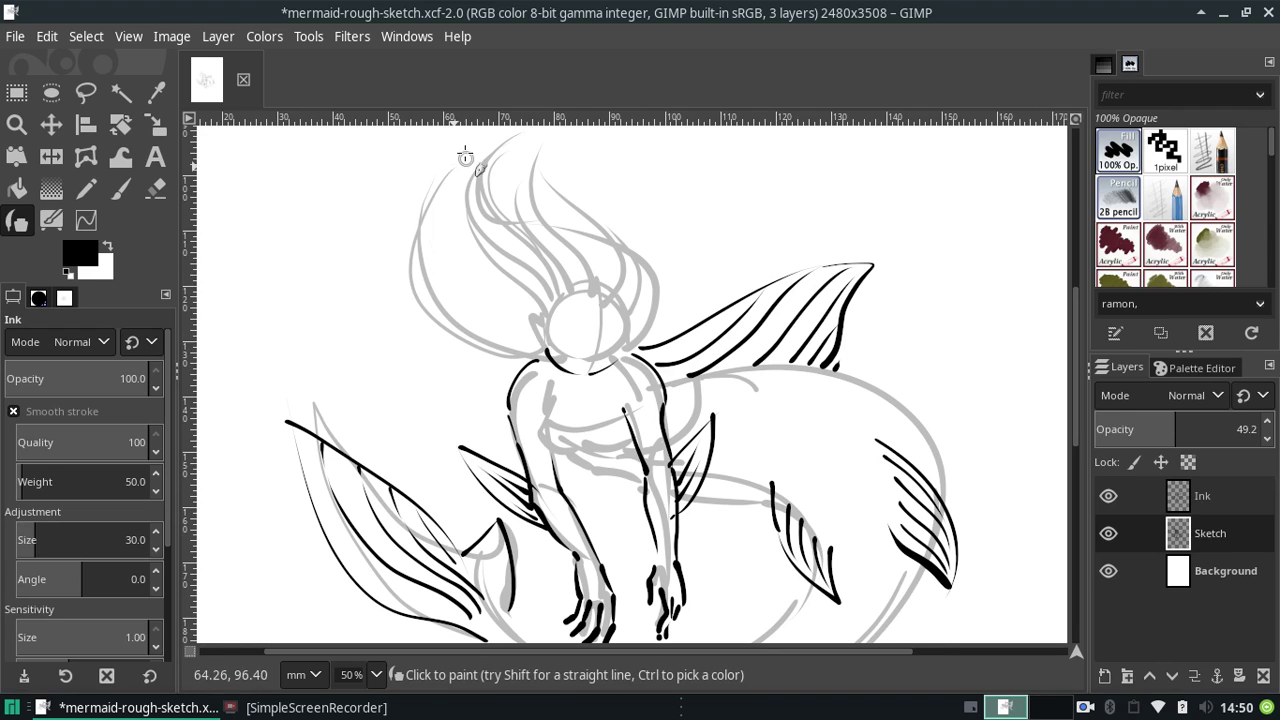
drag(521, 342, 477, 152)
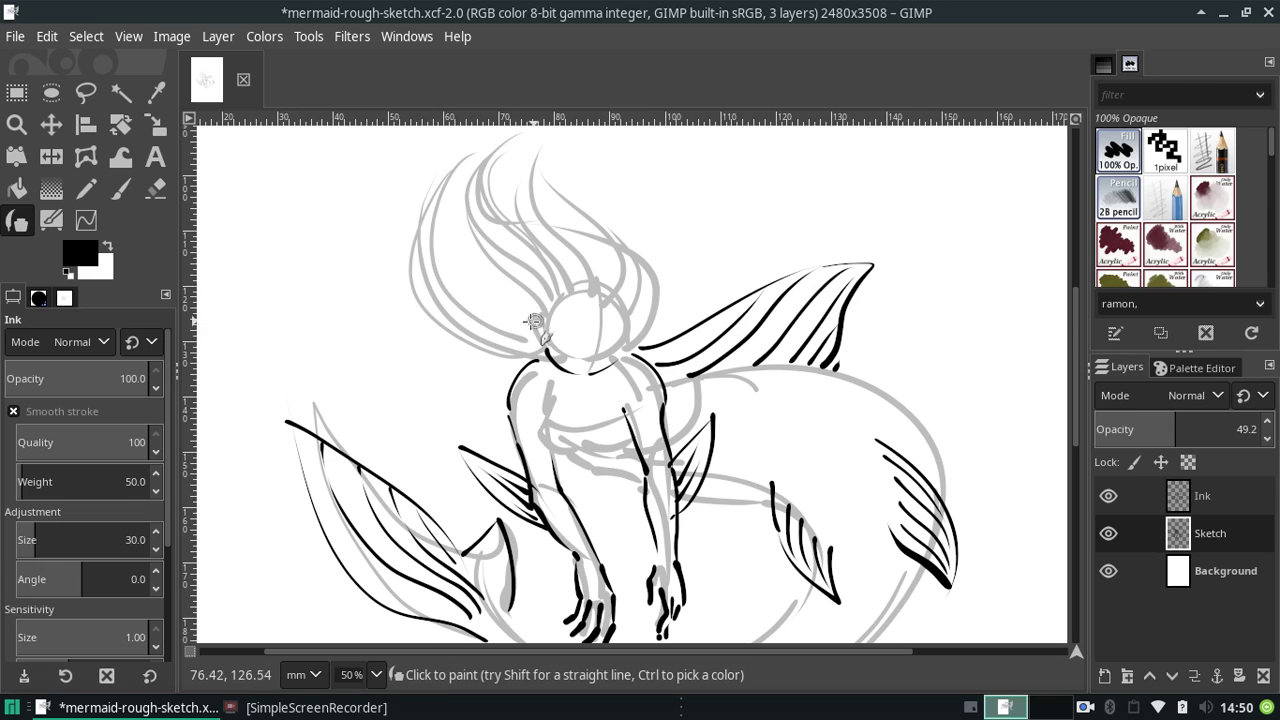
drag(534, 321, 510, 128)
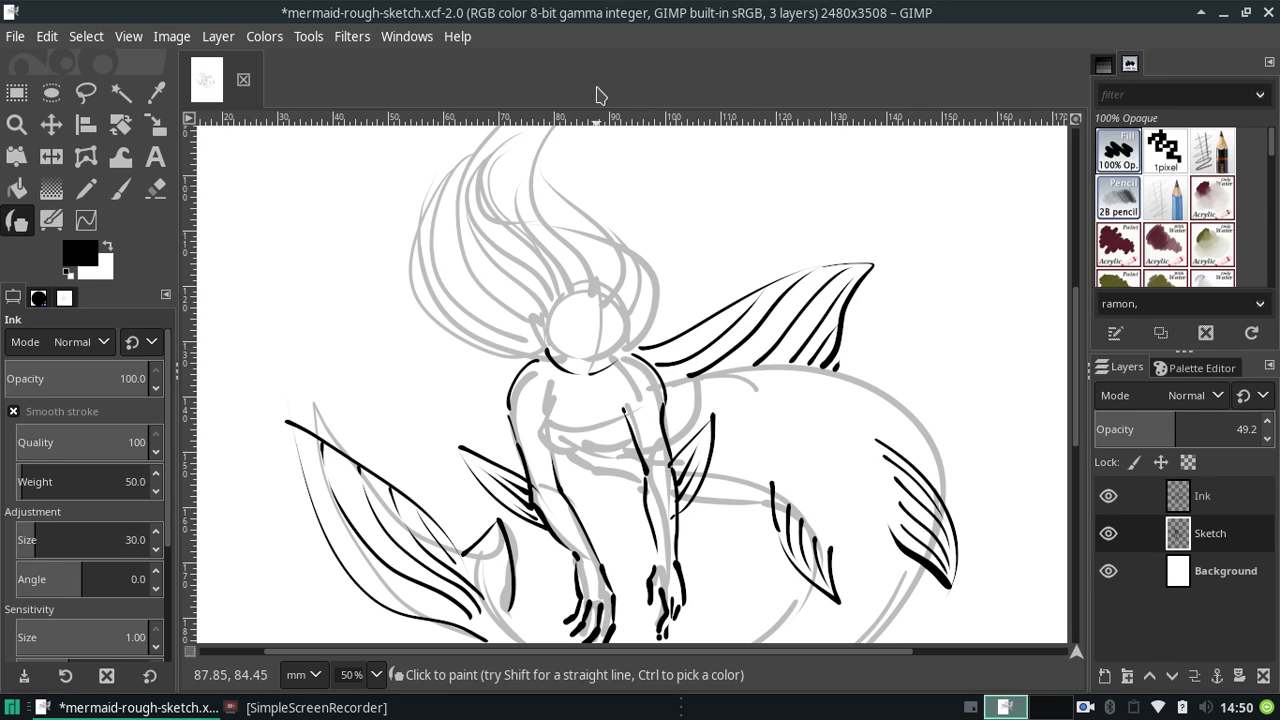
drag(536, 224, 530, 141)
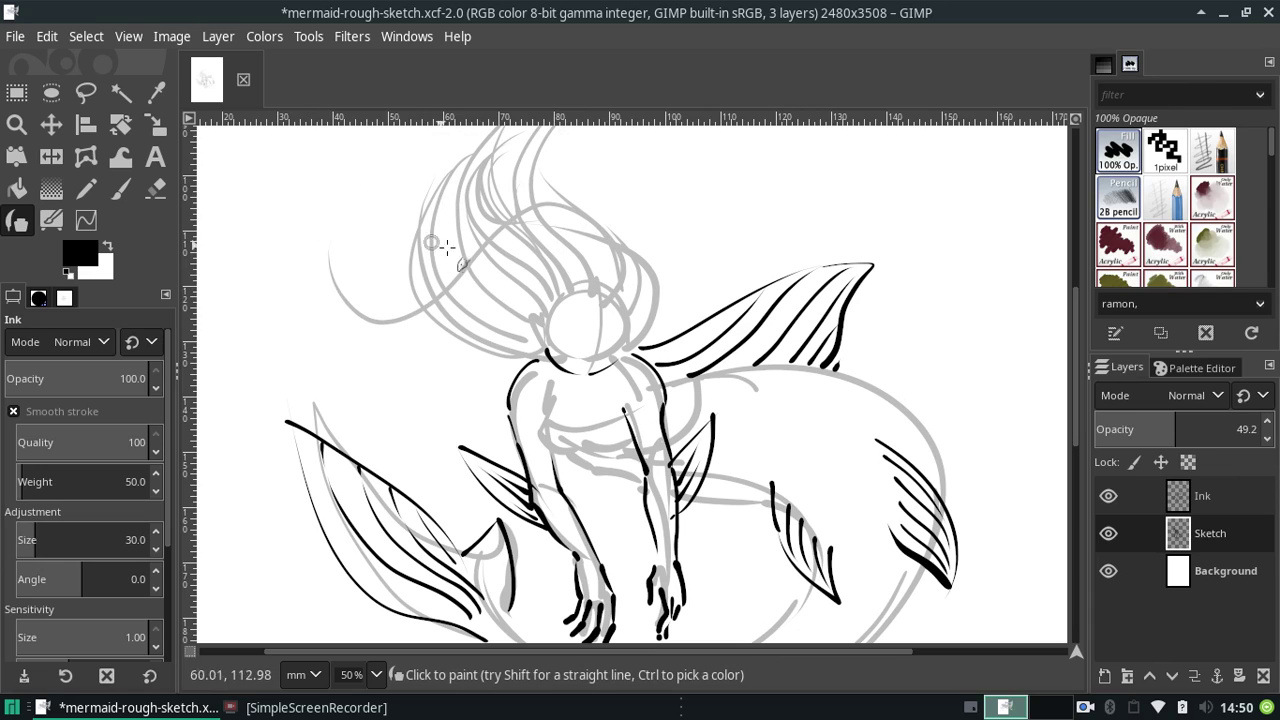
drag(360, 218, 507, 328)
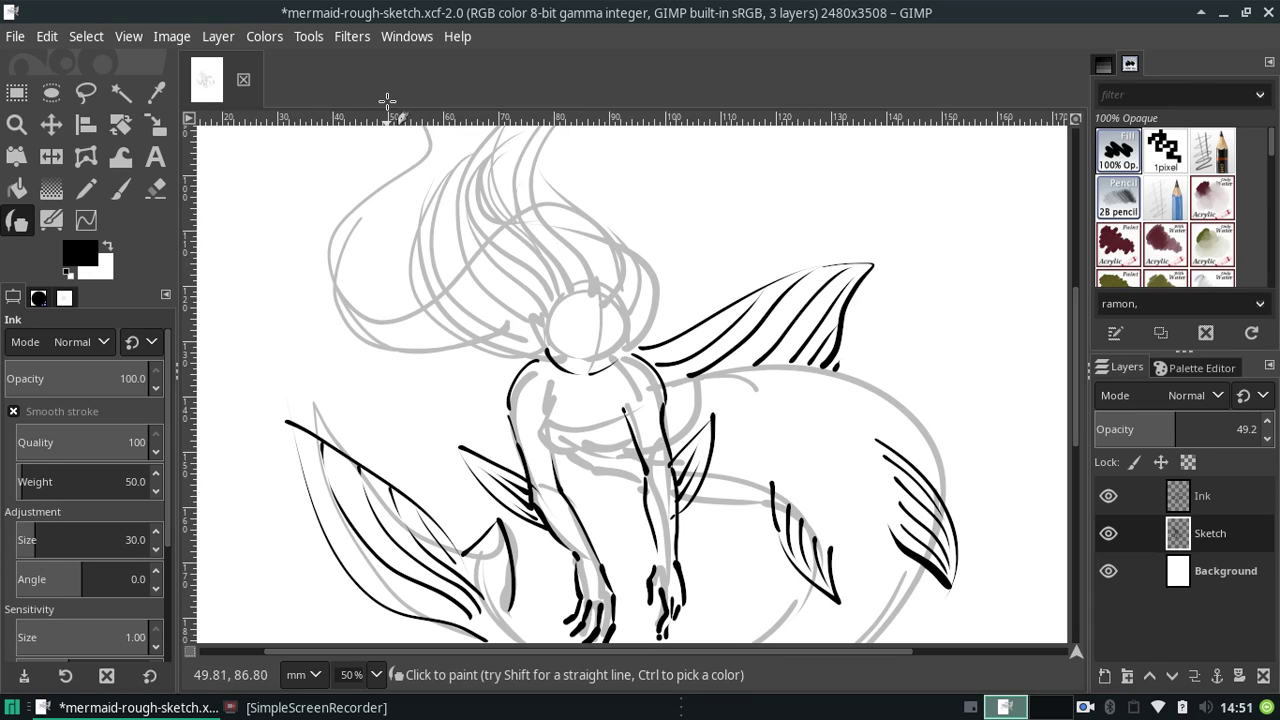
drag(412, 128, 476, 276)
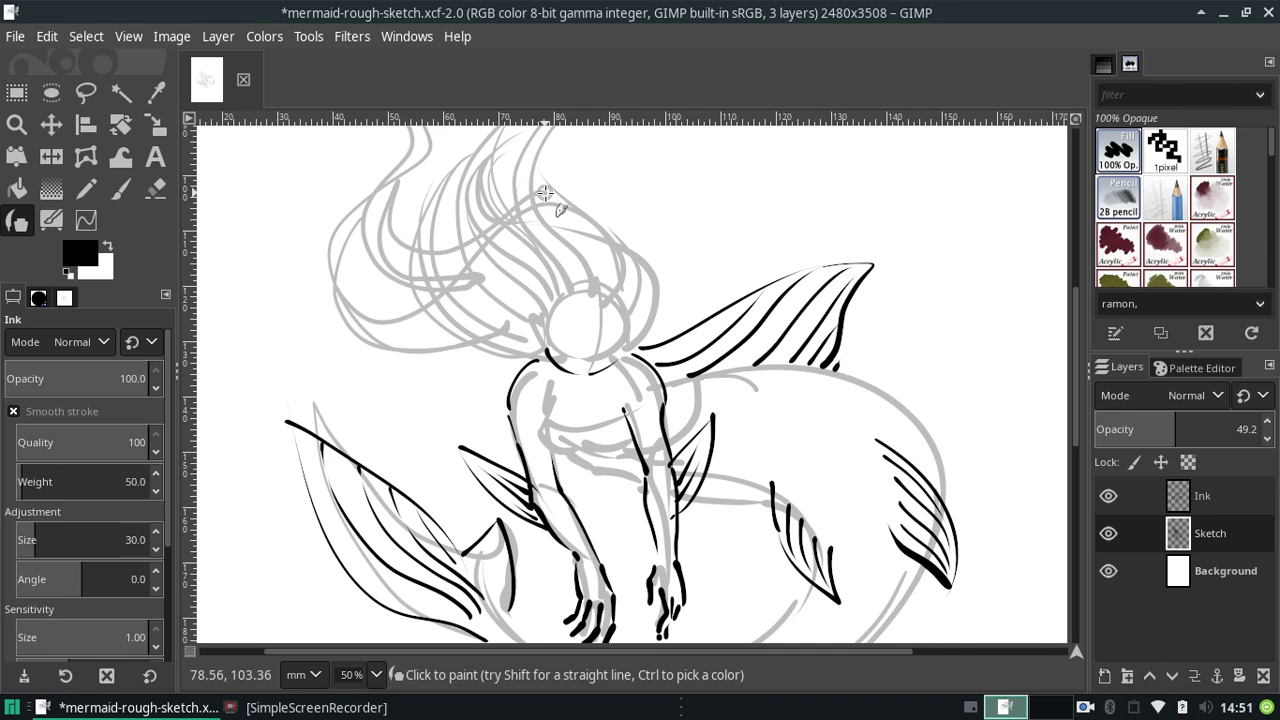
drag(456, 125, 538, 203)
key(ctrl+z)
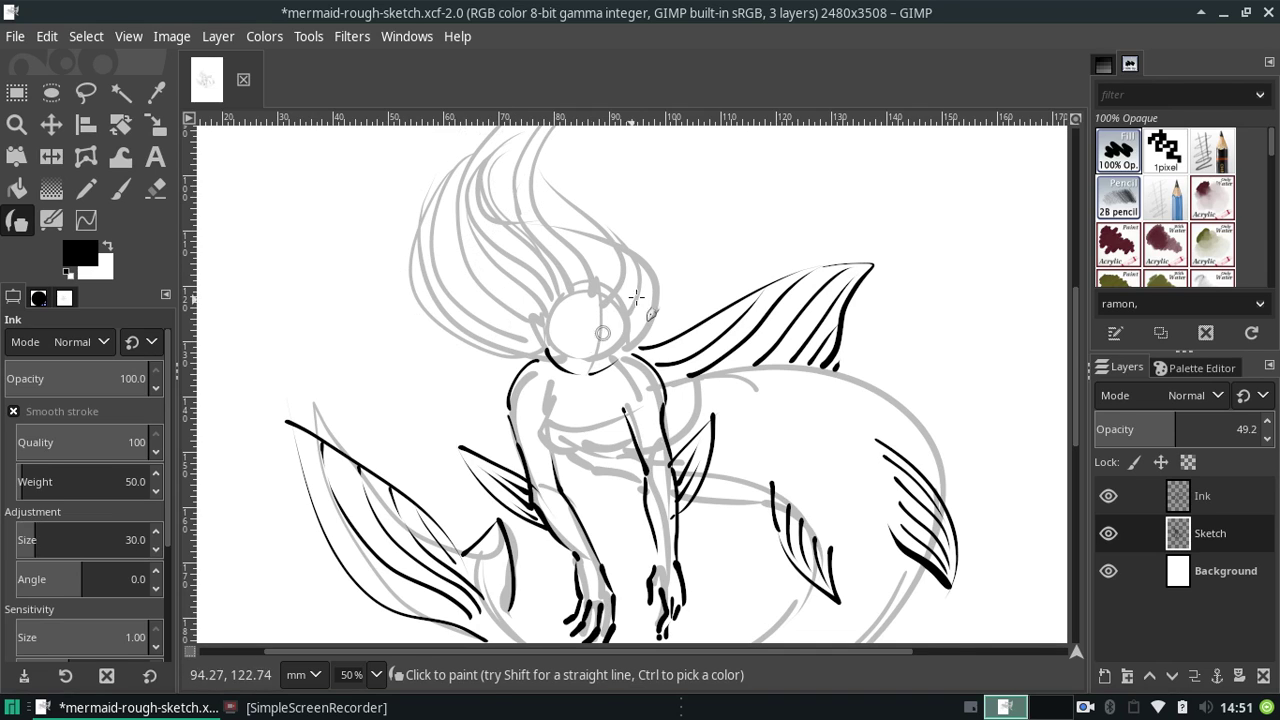
key(ctrl+z)
key(ctrl+z)
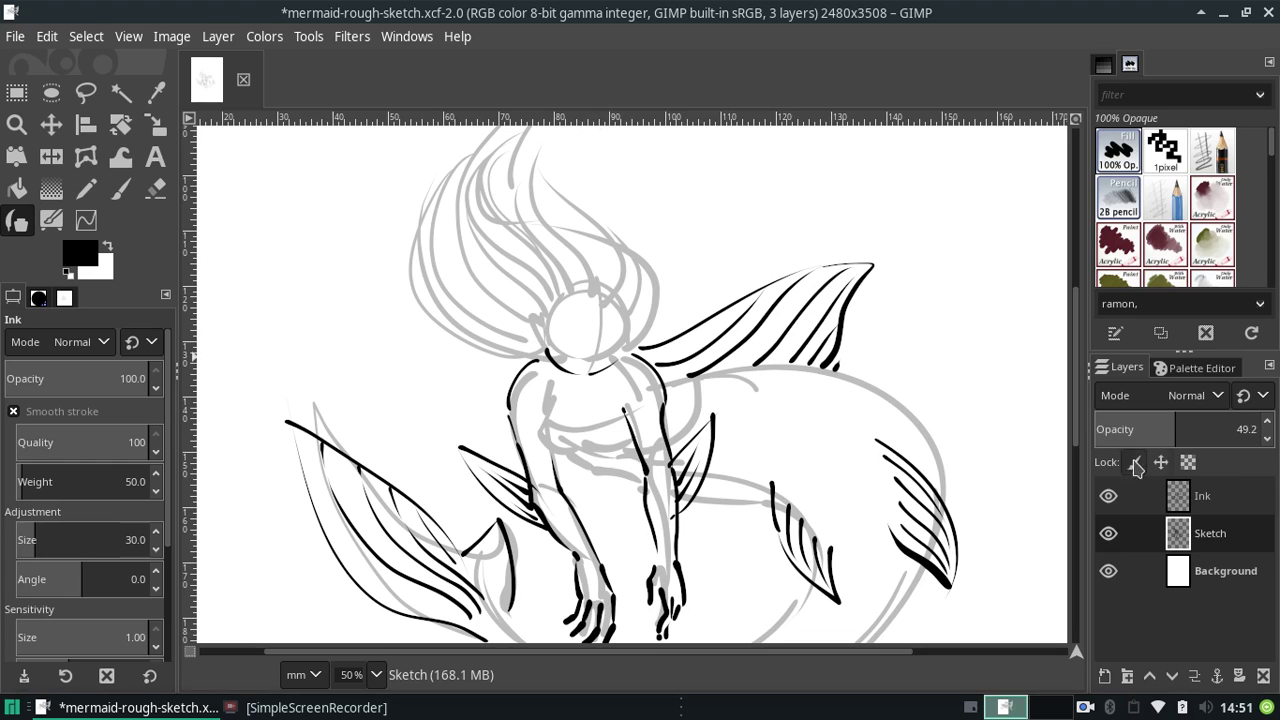
- Draw a long grey hair strand curving up toward the top right
scroll(1040, 400, up, 3)
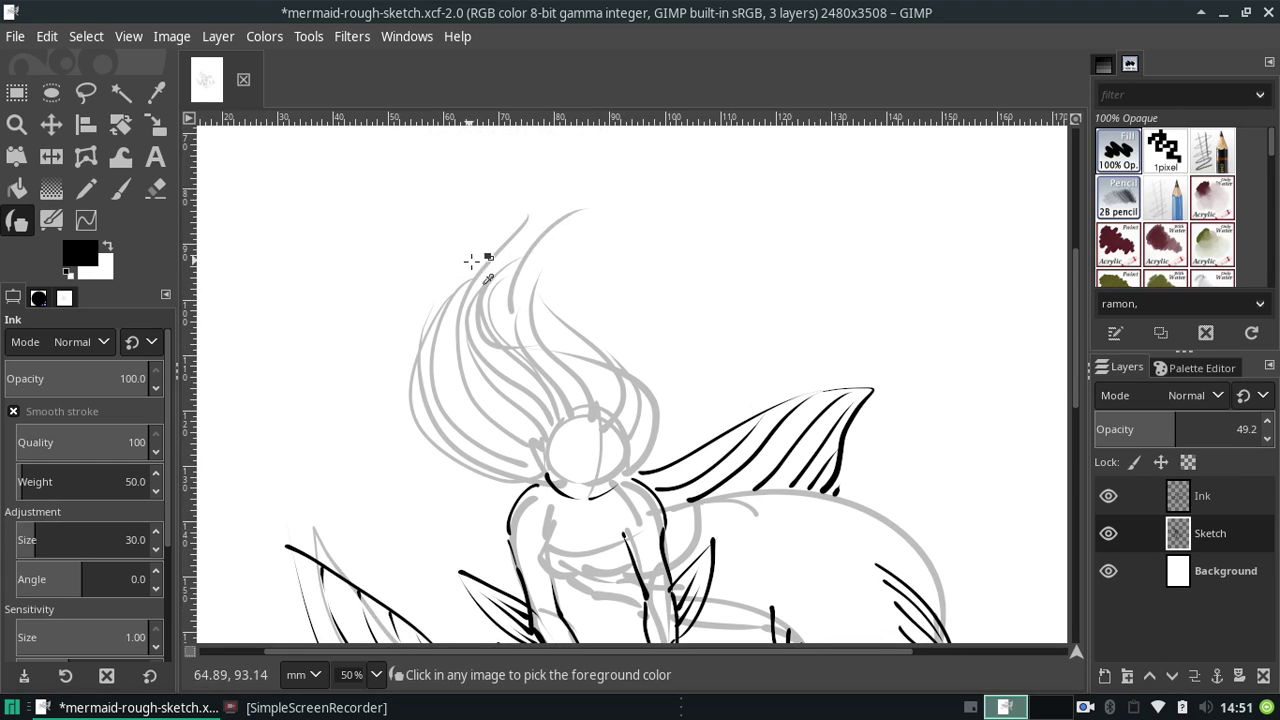
drag(466, 272, 542, 173)
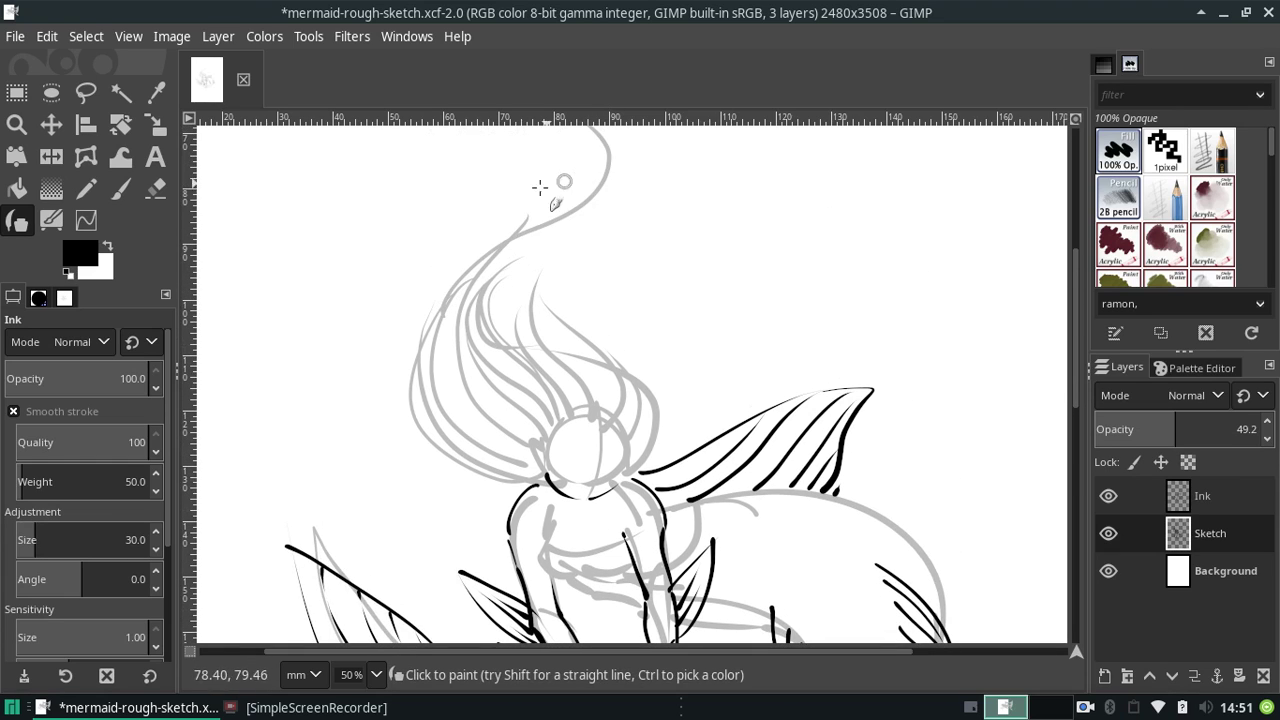
key(ctrl+z)
drag(445, 290, 685, 152)
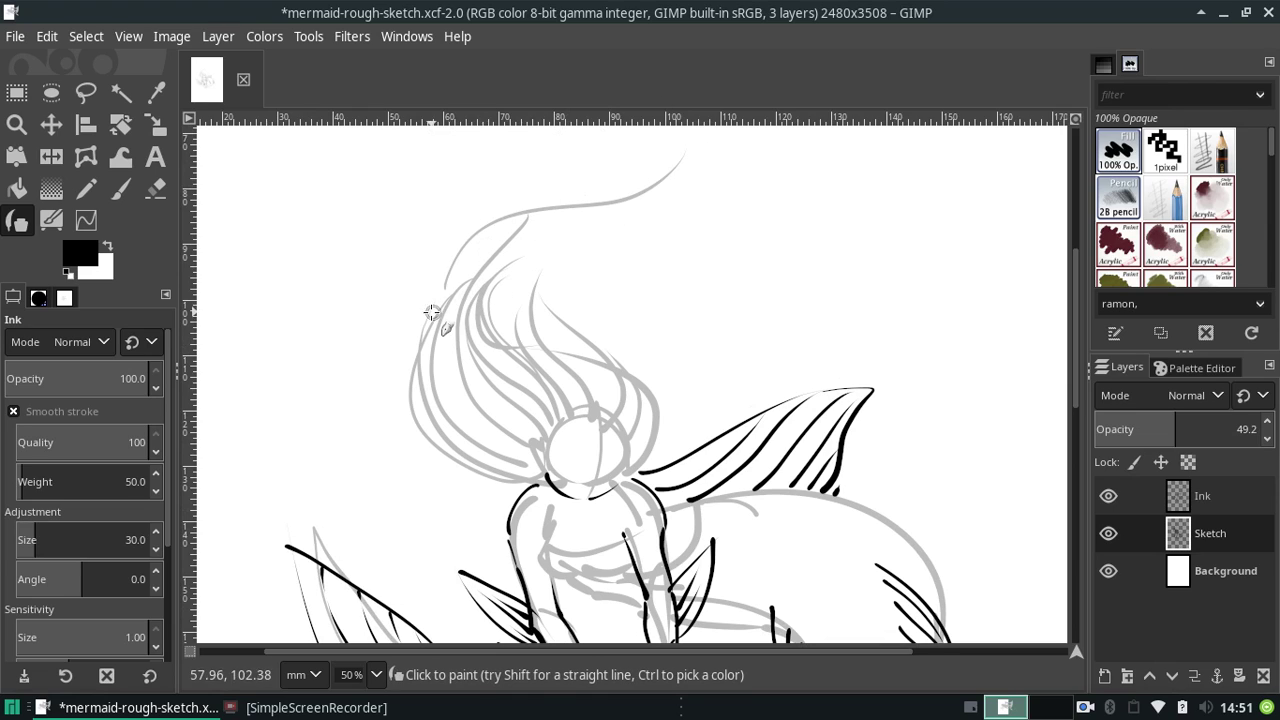
- Redraw the stroke along the upper-left hair edge until it looks right
drag(428, 380, 455, 252)
key(ctrl+z)
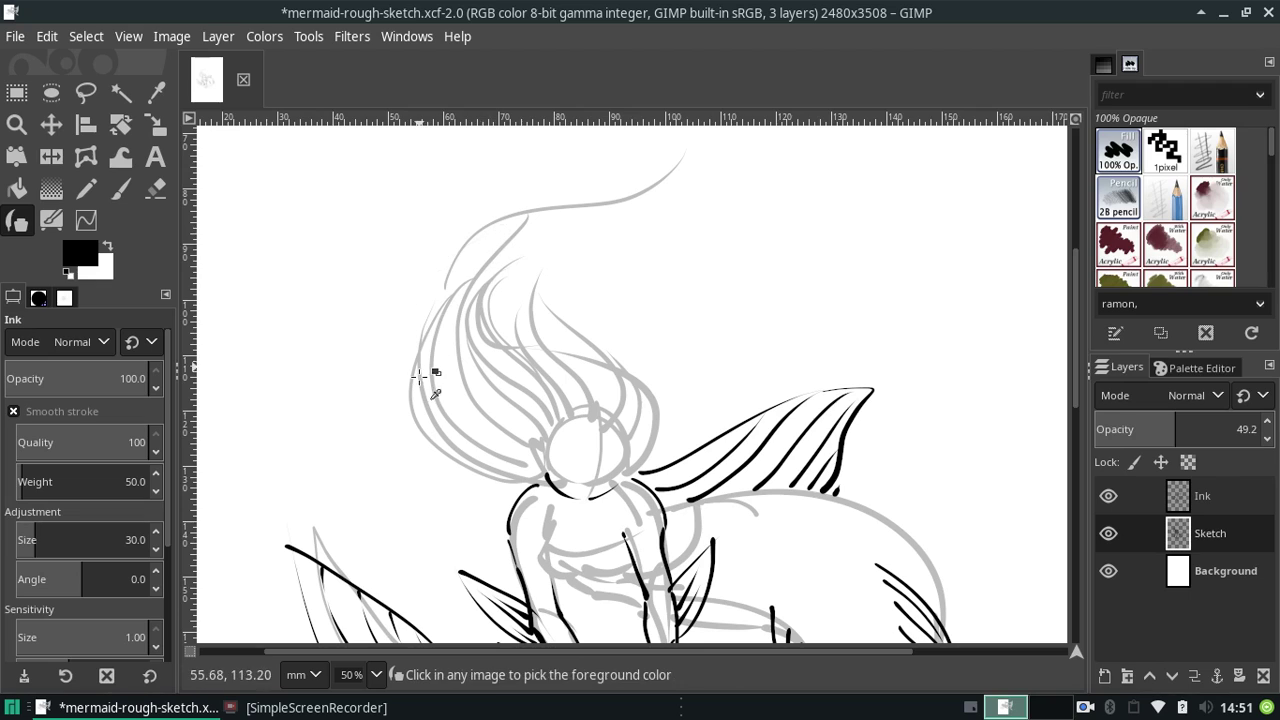
drag(426, 370, 505, 232)
key(ctrl+z)
mouse_move(451, 277)
mouse_down()
mouse_move(452, 385)
mouse_move(502, 232)
mouse_up()
key(ctrl+z)
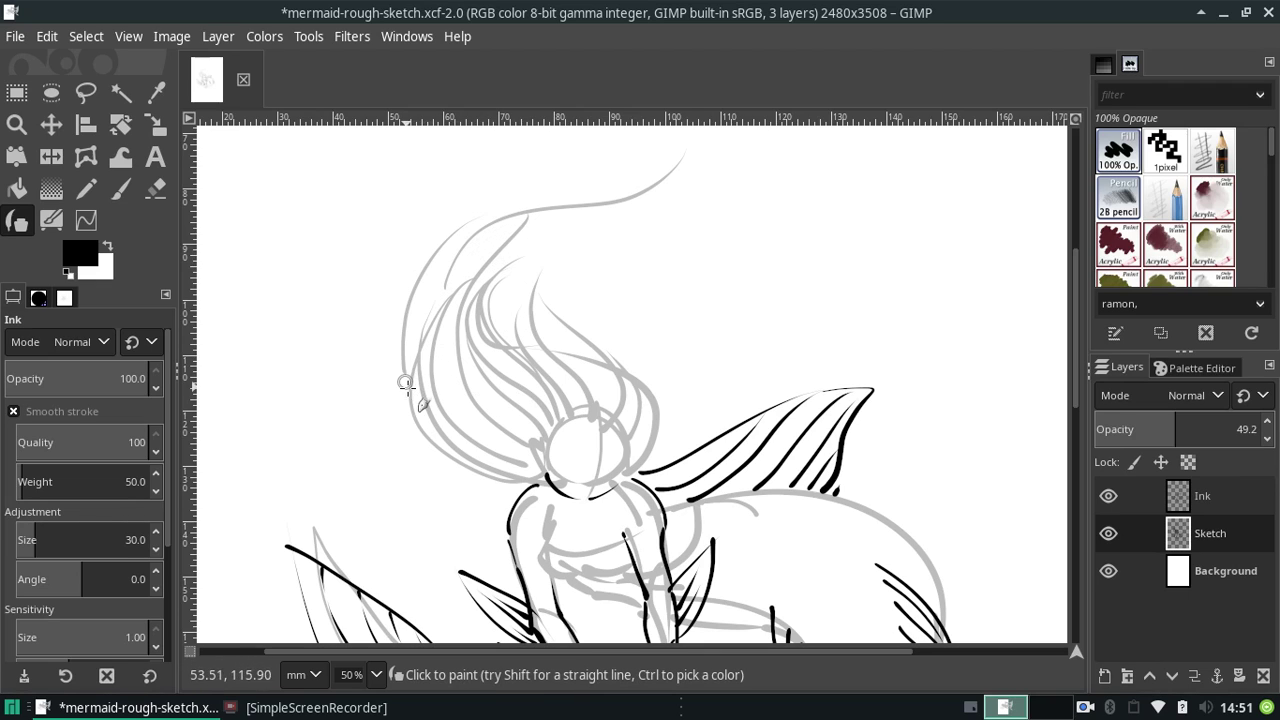
drag(405, 383, 510, 224)
key(ctrl+z)
key(ctrl+z)
drag(401, 396, 481, 260)
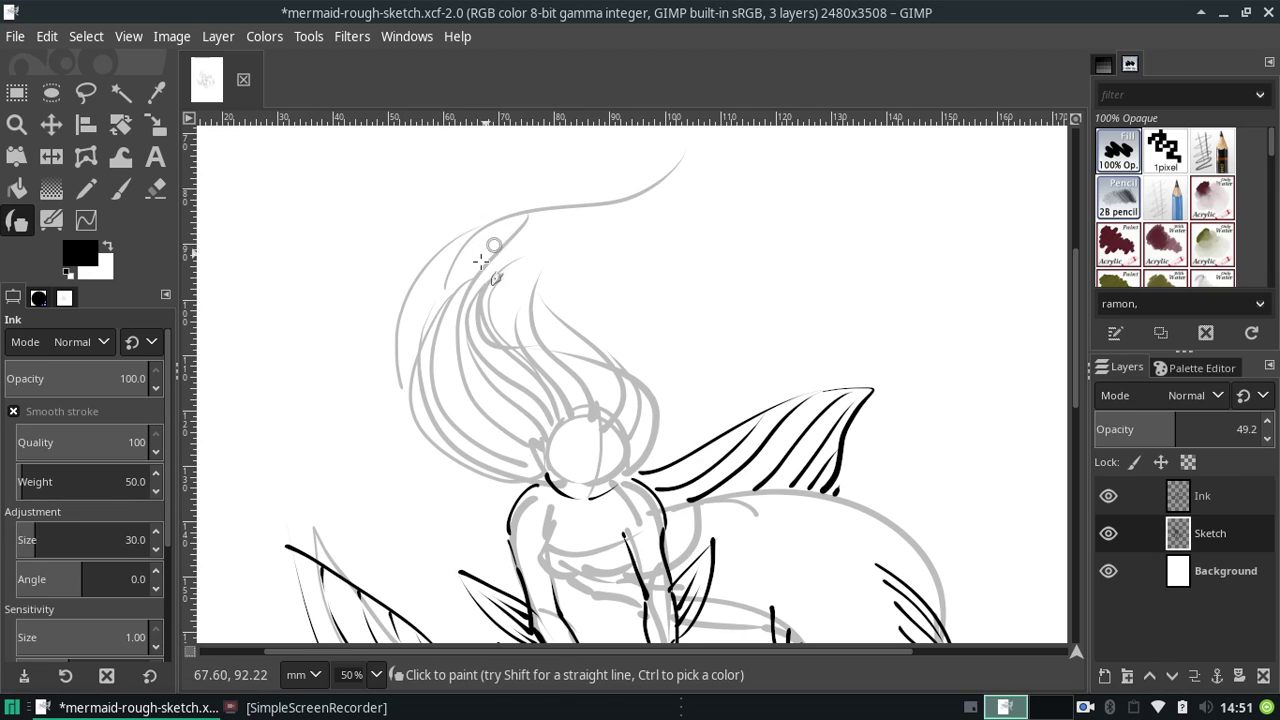
- Outline the outer left hair edge and try a short stroke under the top curve
mouse_move(450, 432)
mouse_down()
mouse_move(380, 357)
mouse_move(464, 266)
mouse_move(666, 220)
mouse_up()
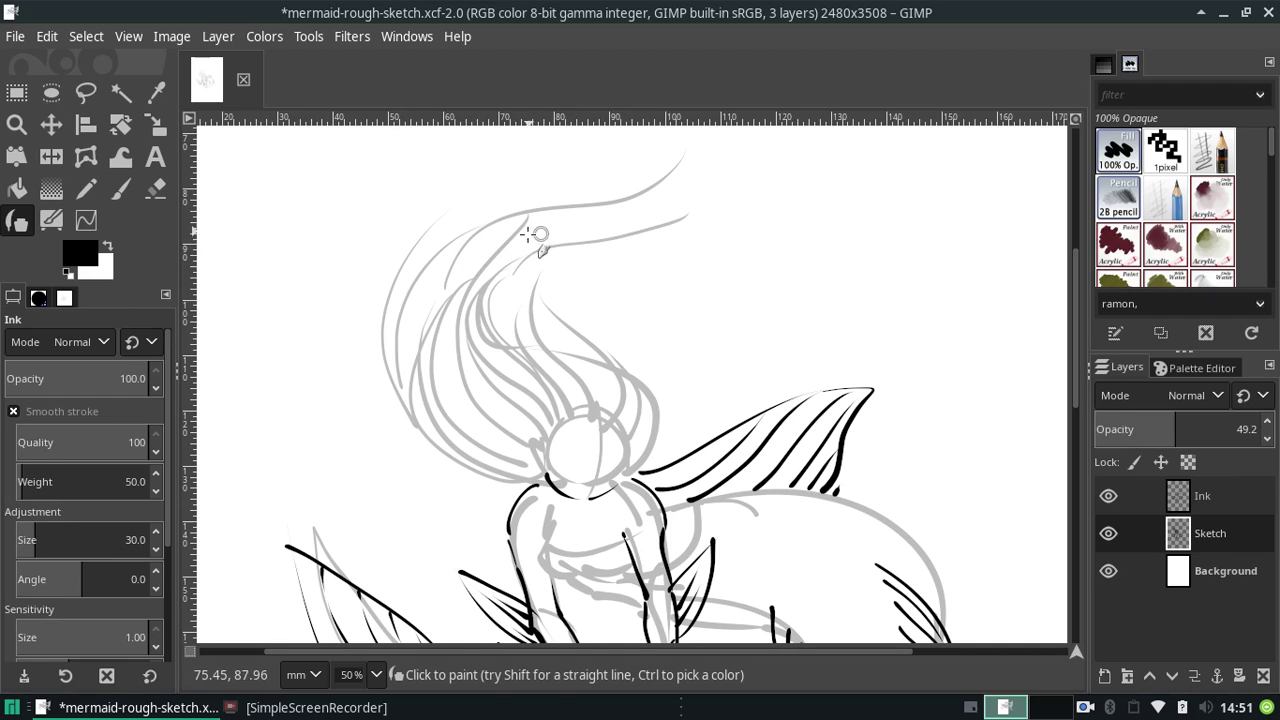
key(ctrl+z)
drag(531, 236, 628, 212)
key(ctrl+z)
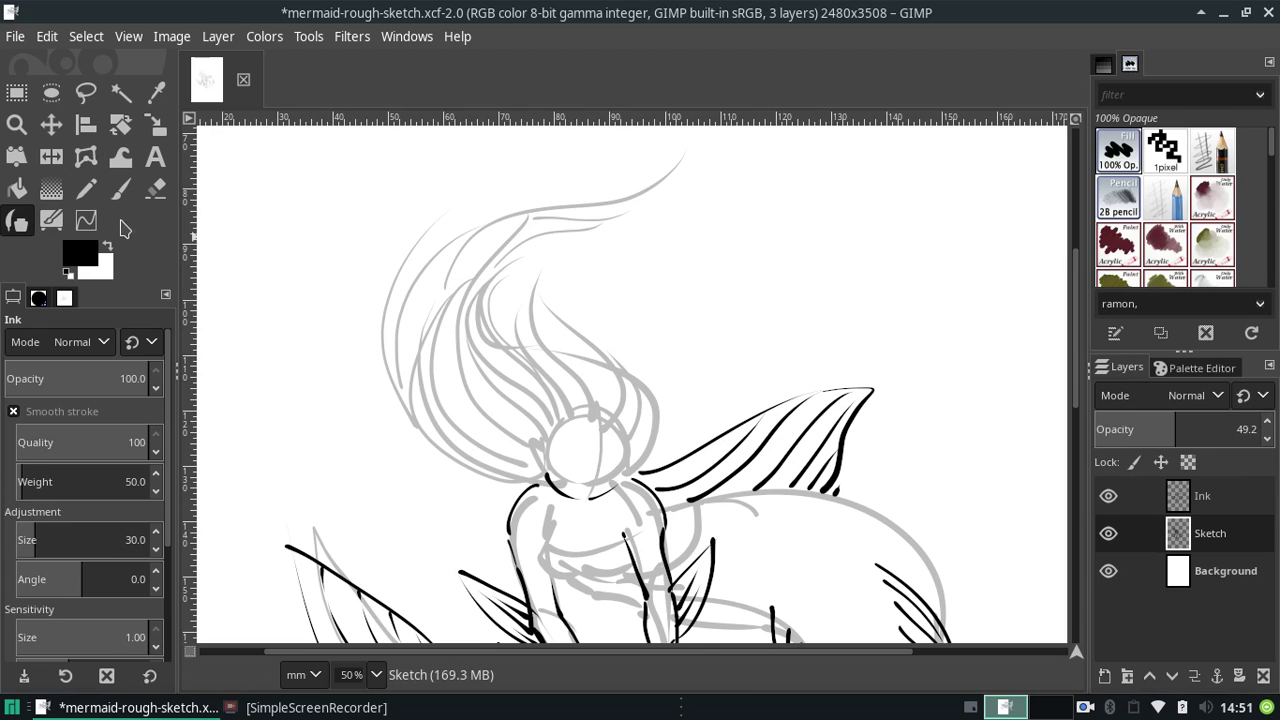
- Erase parts of the grey sketched hair strokes through the strands
click(155, 188)
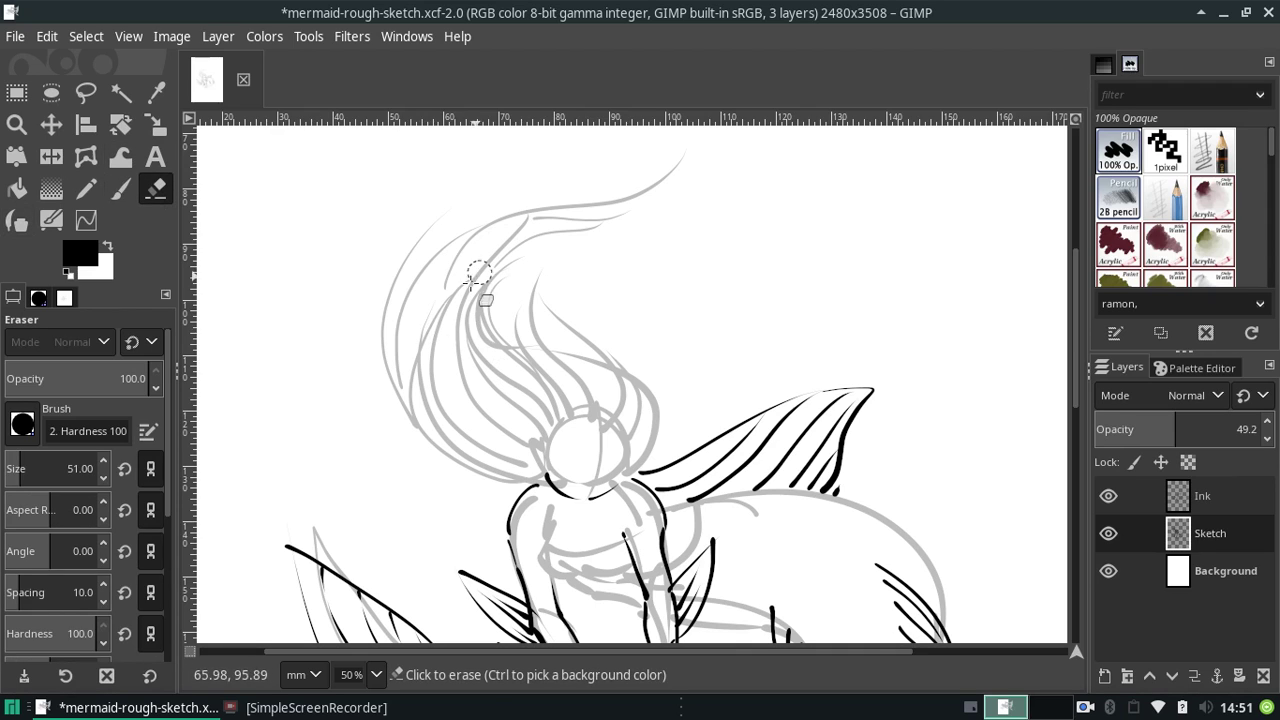
mouse_move(478, 282)
mouse_down()
mouse_move(534, 217)
mouse_move(491, 251)
mouse_move(512, 336)
mouse_up()
mouse_move(500, 280)
mouse_down()
mouse_move(563, 349)
mouse_move(634, 376)
mouse_up()
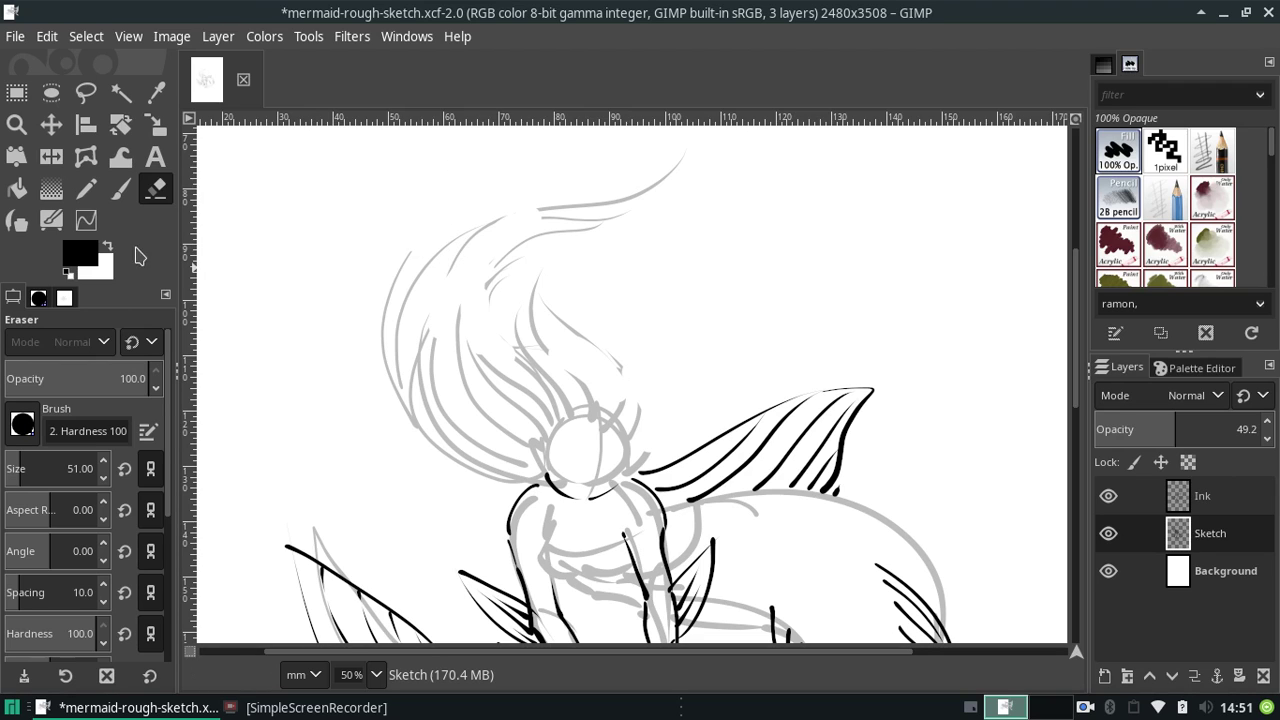
- Ink a hair strand right of the head, curving down past it after several retries
click(17, 220)
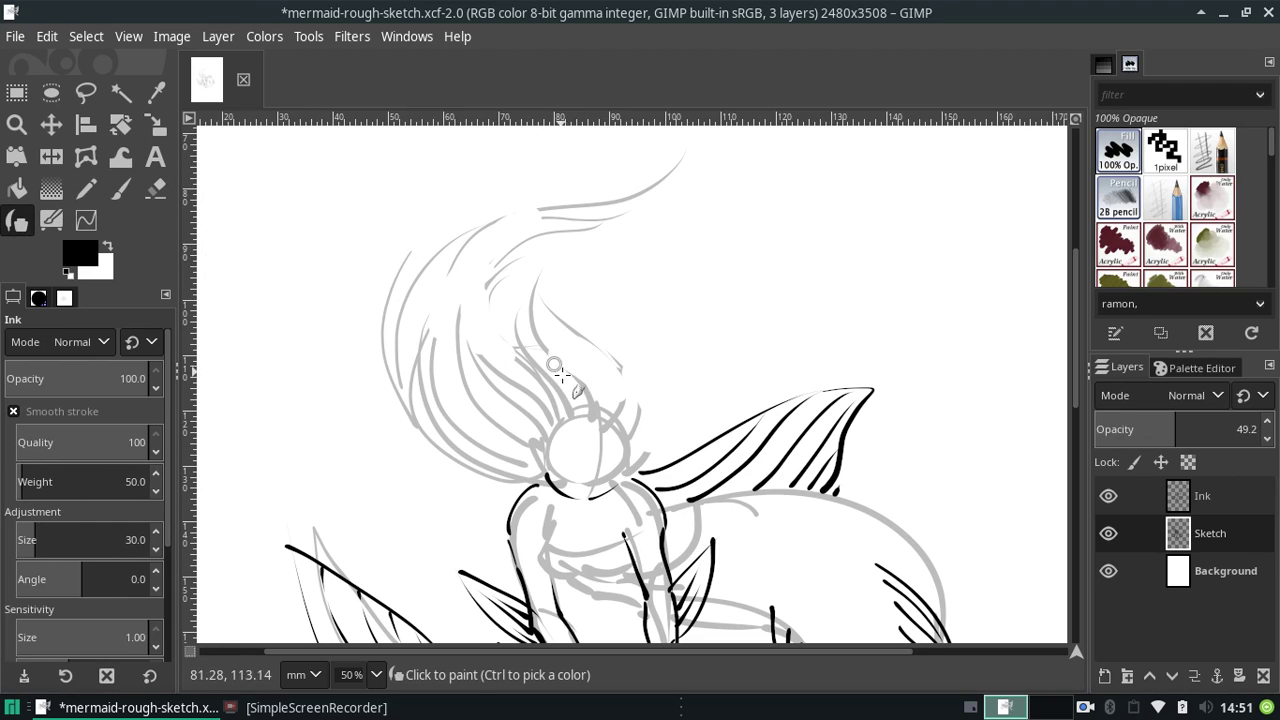
drag(598, 335, 618, 395)
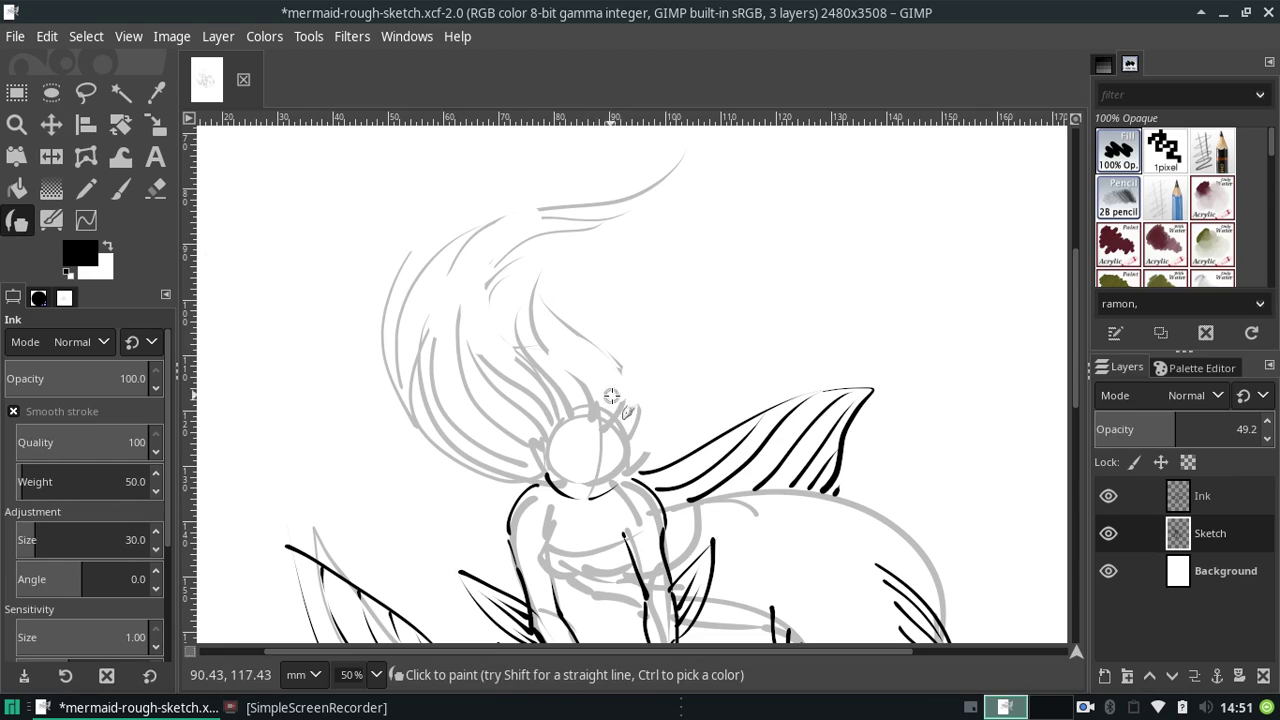
key(ctrl+z)
drag(606, 340, 610, 410)
key(ctrl+z)
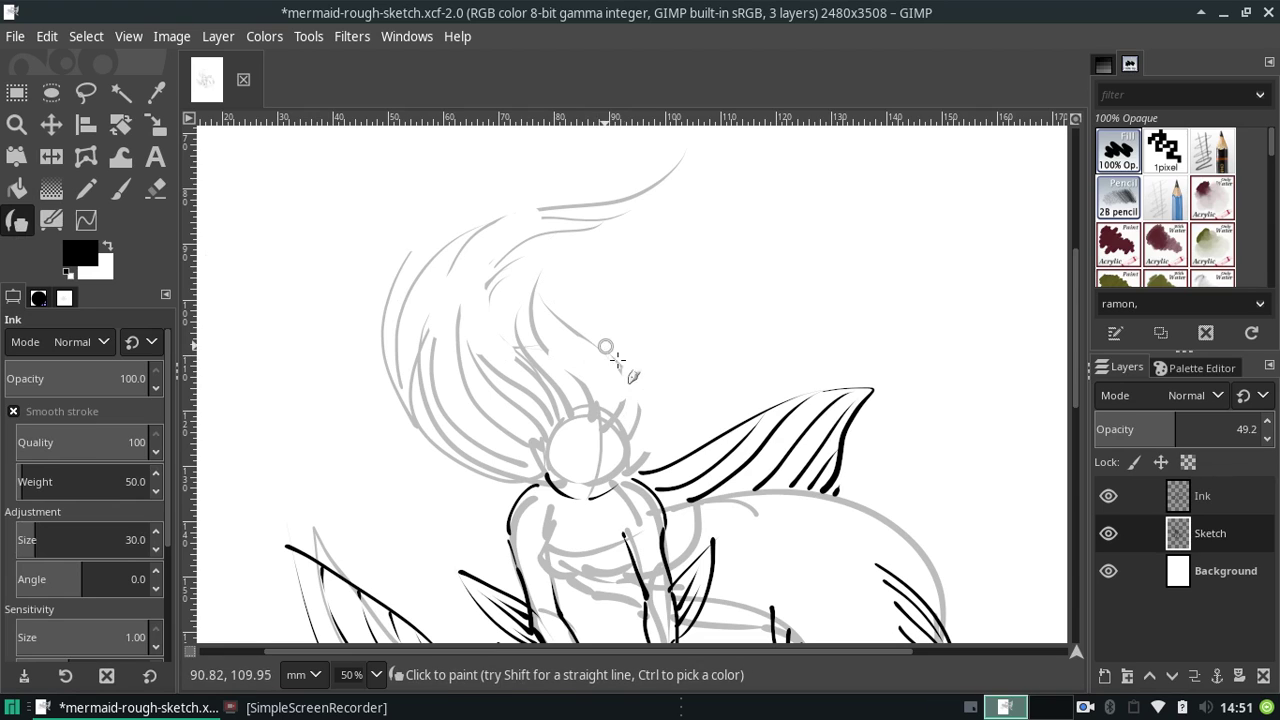
drag(620, 345, 610, 410)
drag(612, 350, 640, 420)
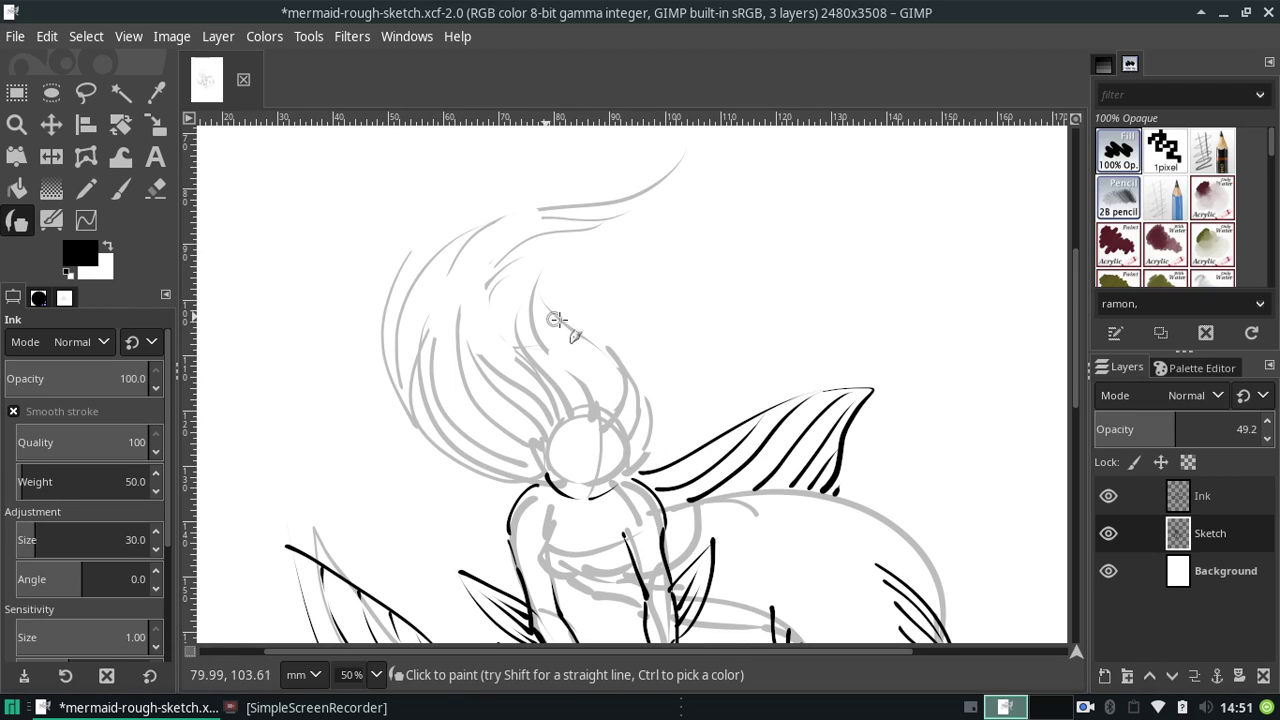
- Sketch strands curving up from the head toward a top strand
drag(563, 324, 616, 248)
key(ctrl+z)
mouse_move(537, 298)
mouse_down()
mouse_move(551, 251)
mouse_move(605, 229)
mouse_up()
drag(541, 287, 648, 175)
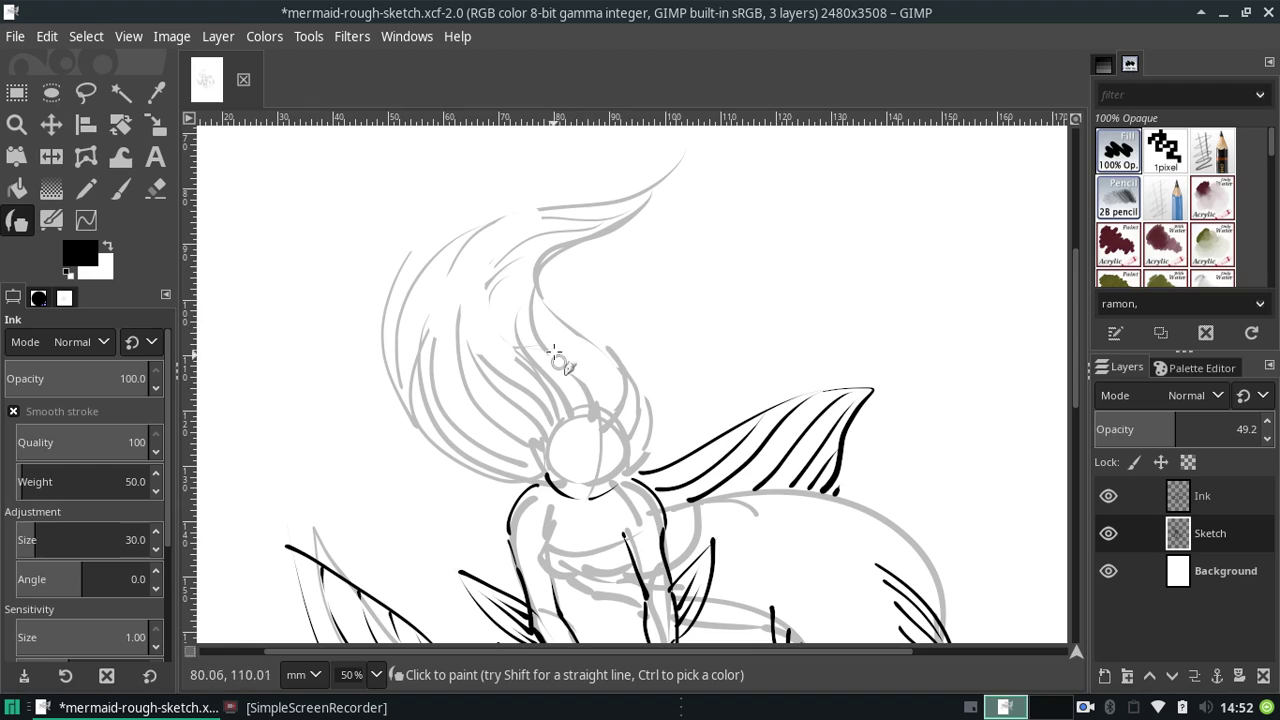
key(ctrl+z)
key(ctrl+z)
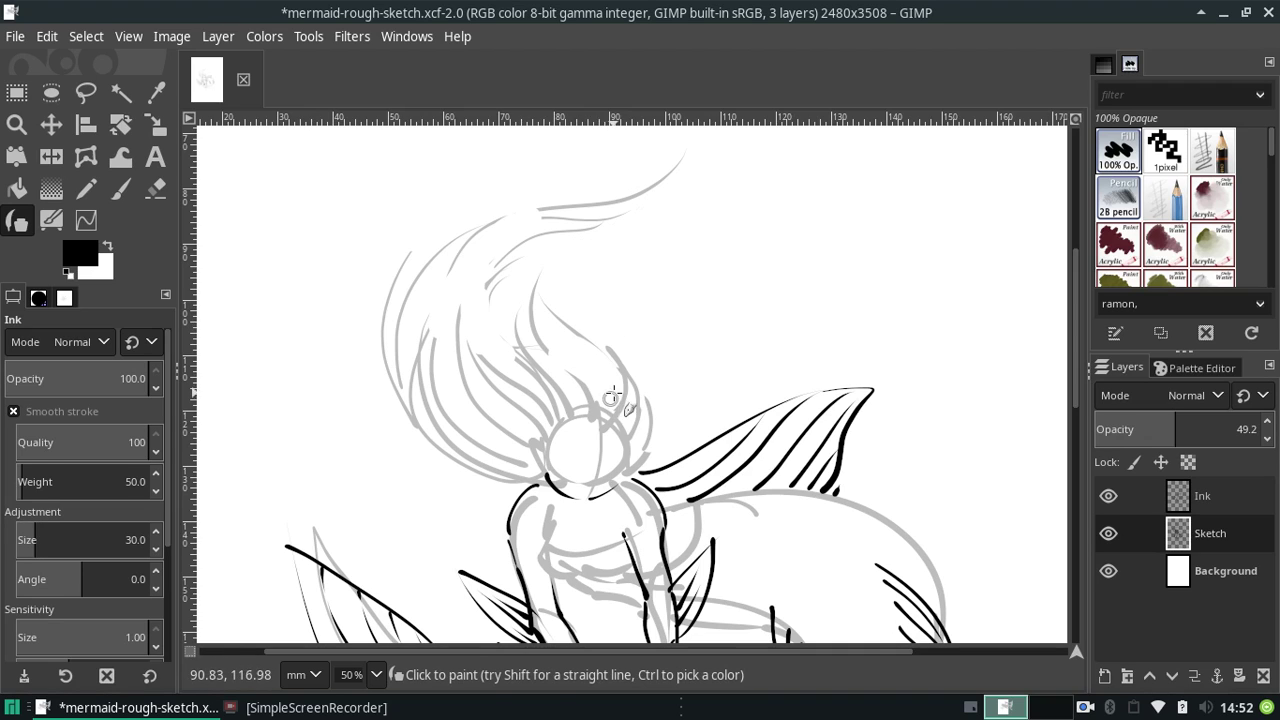
drag(618, 354, 541, 279)
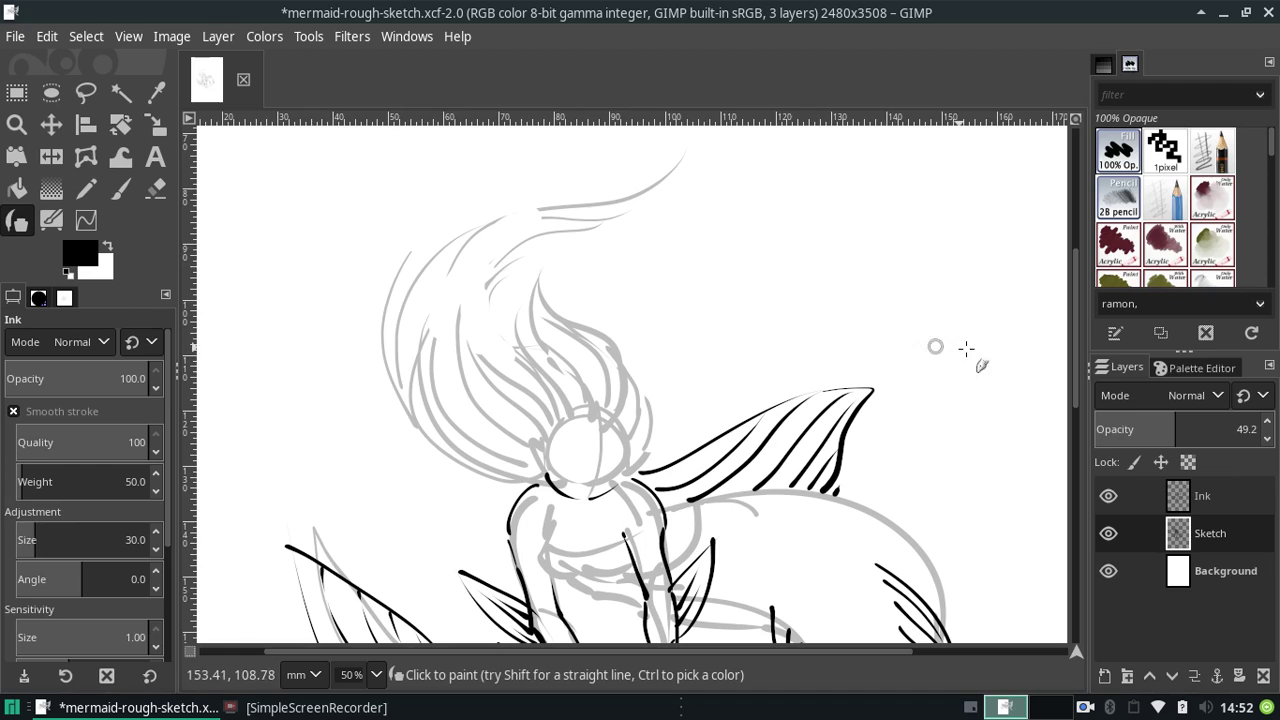
mouse_move(635, 376)
mouse_down()
mouse_move(597, 286)
mouse_move(640, 228)
mouse_up()
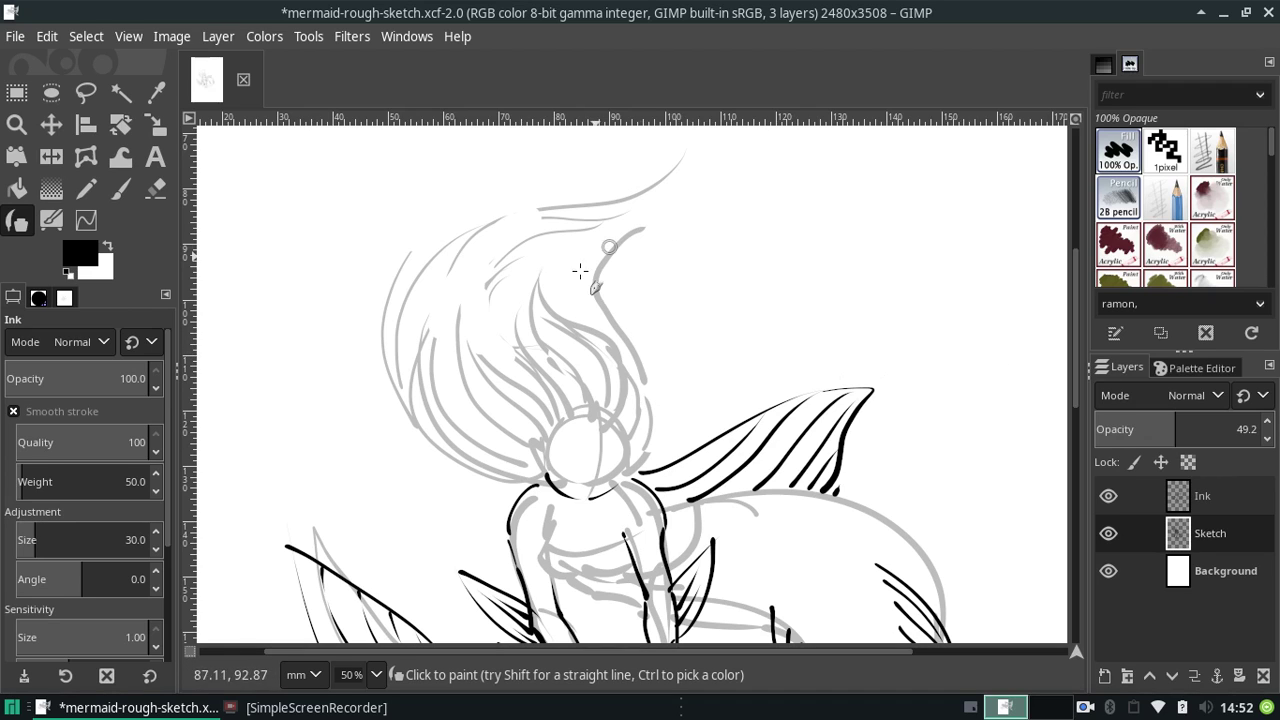
drag(570, 303, 608, 224)
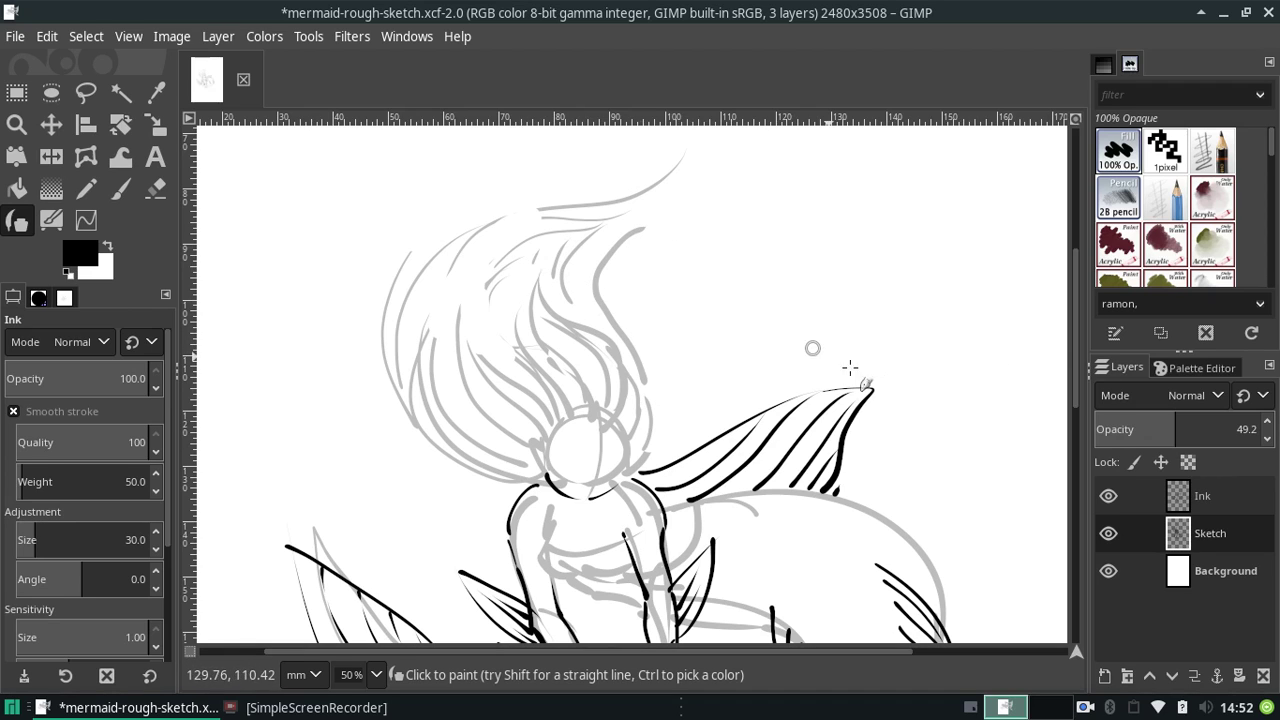
- Replace a large hair loop with a smaller curve over the head's top right
drag(1078, 374, 1074, 370)
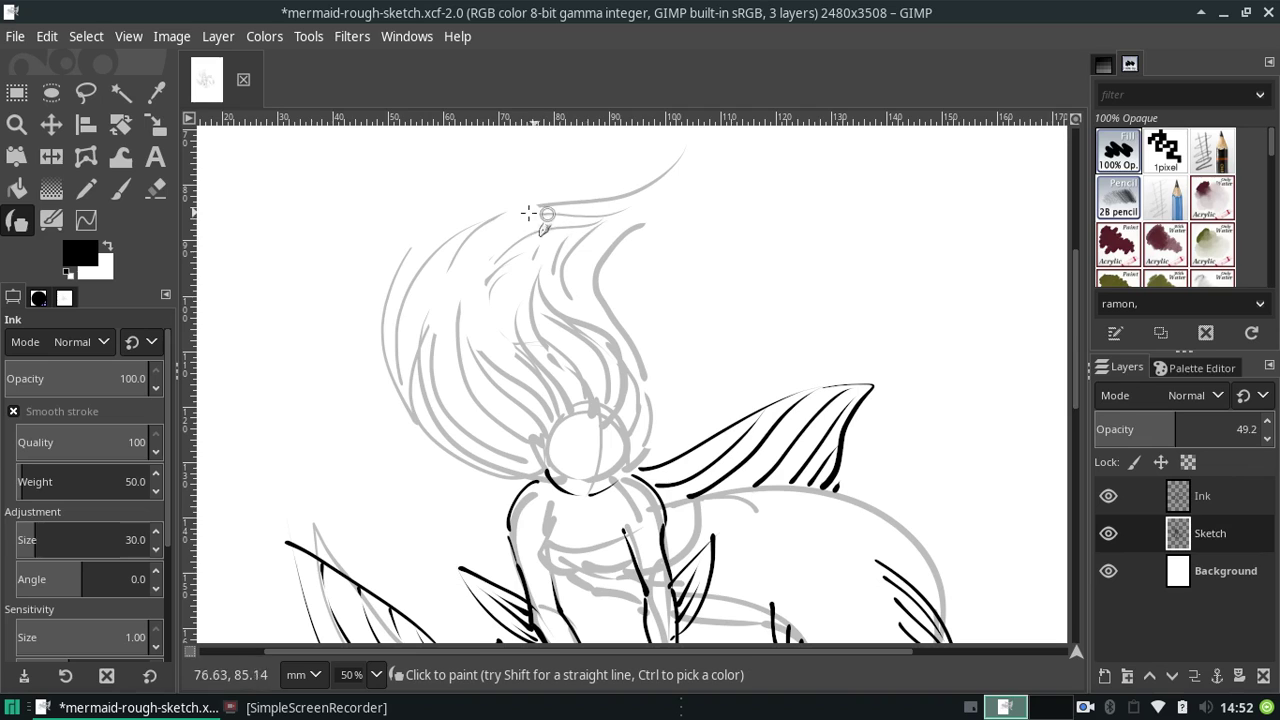
drag(393, 310, 596, 409)
key(ctrl+z)
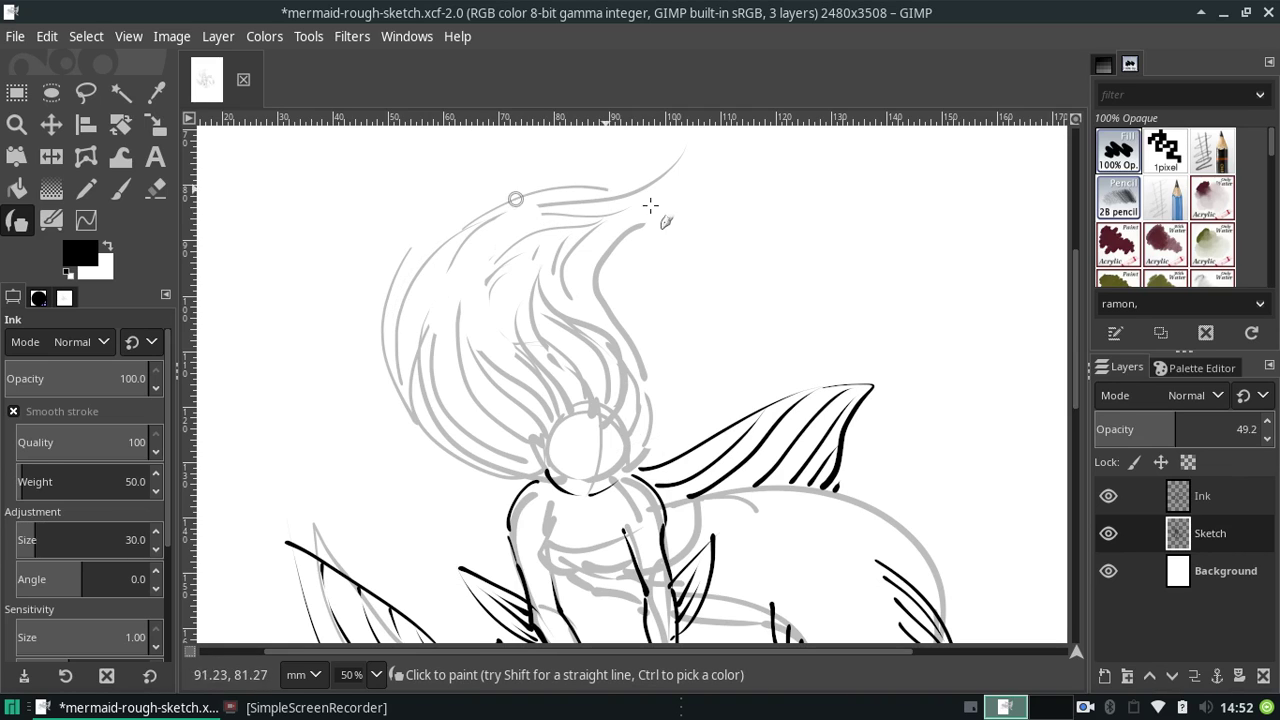
mouse_move(640, 226)
mouse_down()
mouse_move(652, 350)
mouse_move(641, 289)
mouse_up()
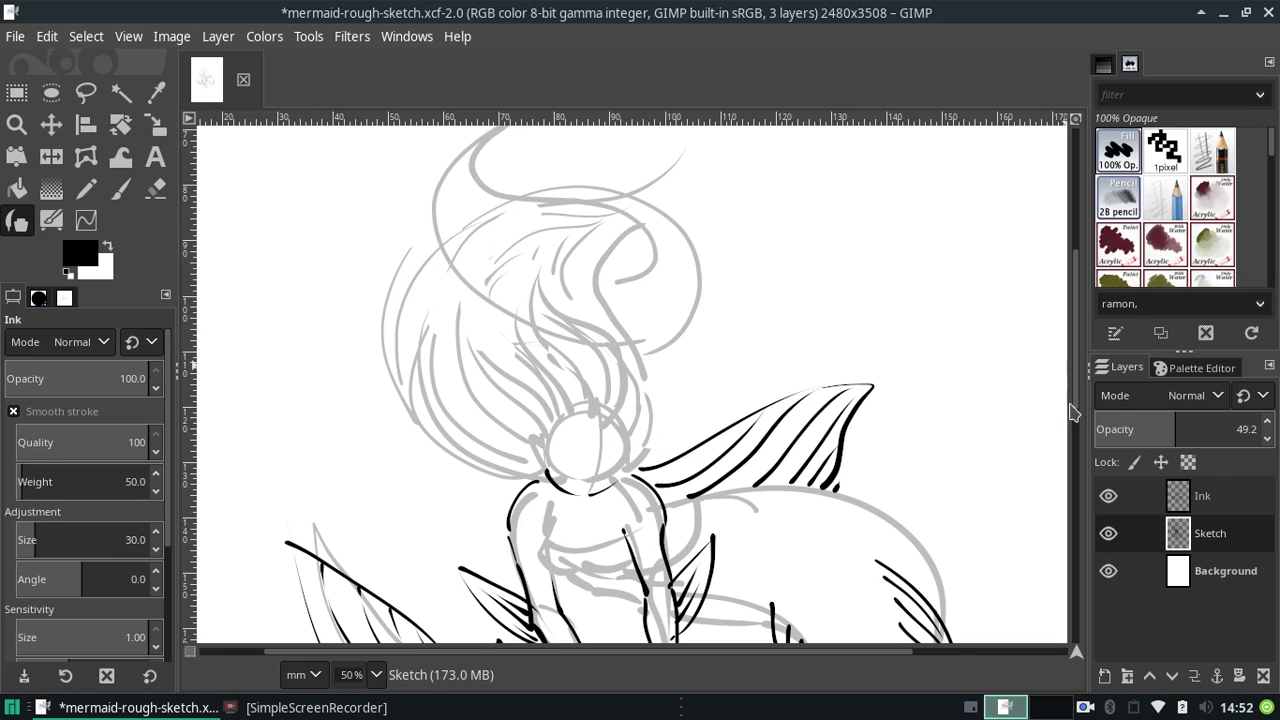
- Erase the hair strokes on the left side and near the neck
mouse_move(1074, 409)
mouse_down()
mouse_move(1075, 445)
mouse_move(1068, 398)
mouse_up()
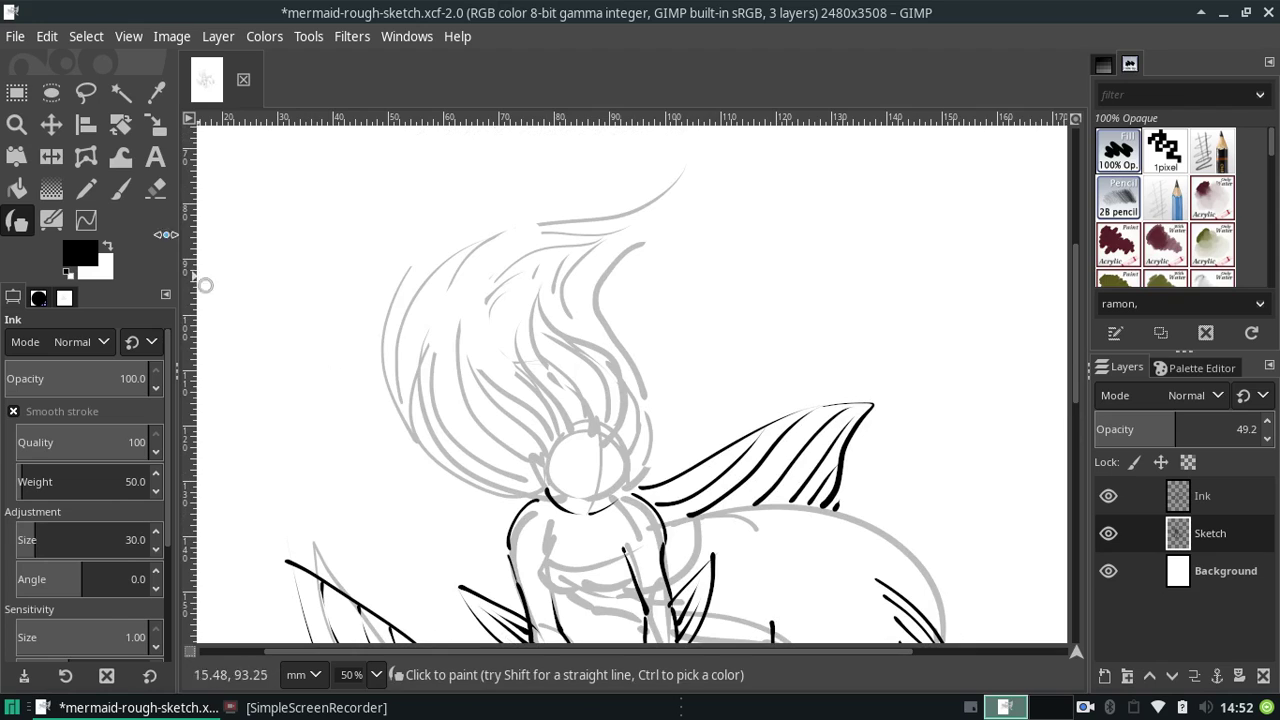
click(155, 188)
mouse_move(398, 302)
mouse_down()
mouse_move(429, 334)
mouse_move(423, 471)
mouse_move(514, 434)
mouse_move(522, 483)
mouse_move(457, 371)
mouse_move(520, 251)
mouse_move(449, 294)
mouse_move(546, 205)
mouse_move(460, 370)
mouse_move(510, 305)
mouse_move(524, 244)
mouse_move(611, 226)
mouse_move(563, 289)
mouse_move(643, 363)
mouse_move(590, 286)
mouse_move(640, 245)
mouse_up()
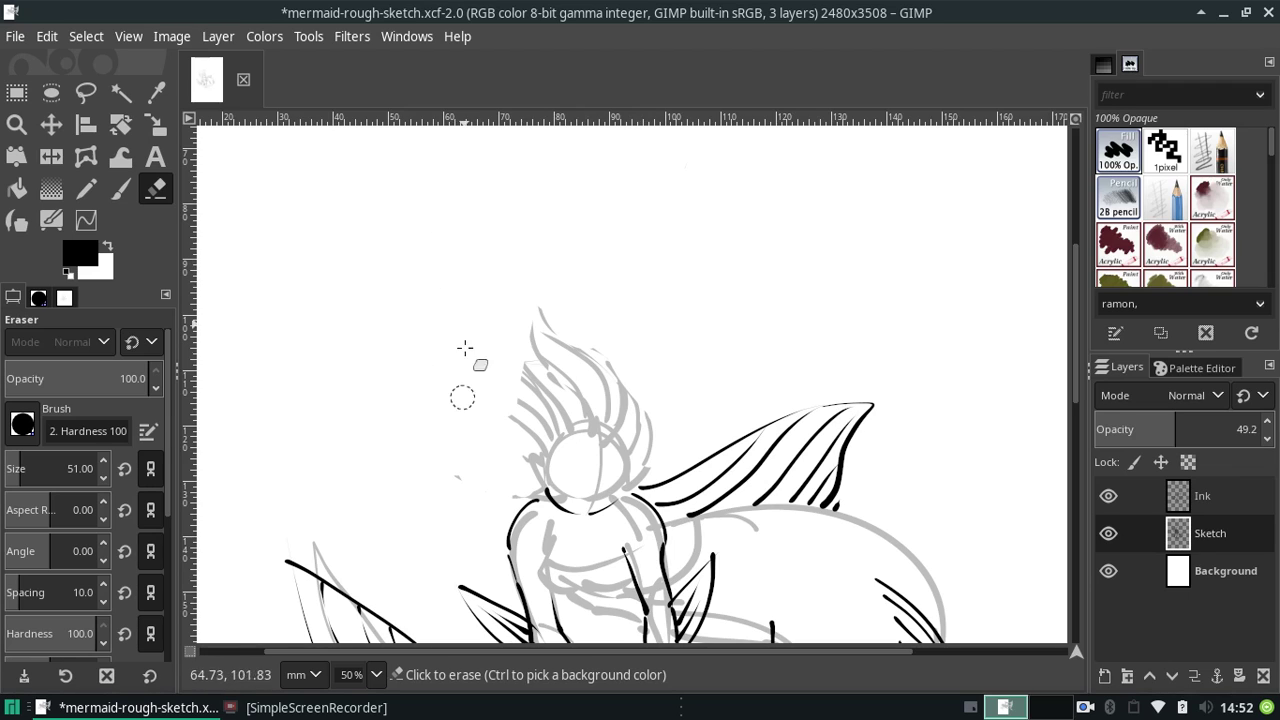
- Erase a stray mark, then ink curved hair strands left of the head
click(458, 476)
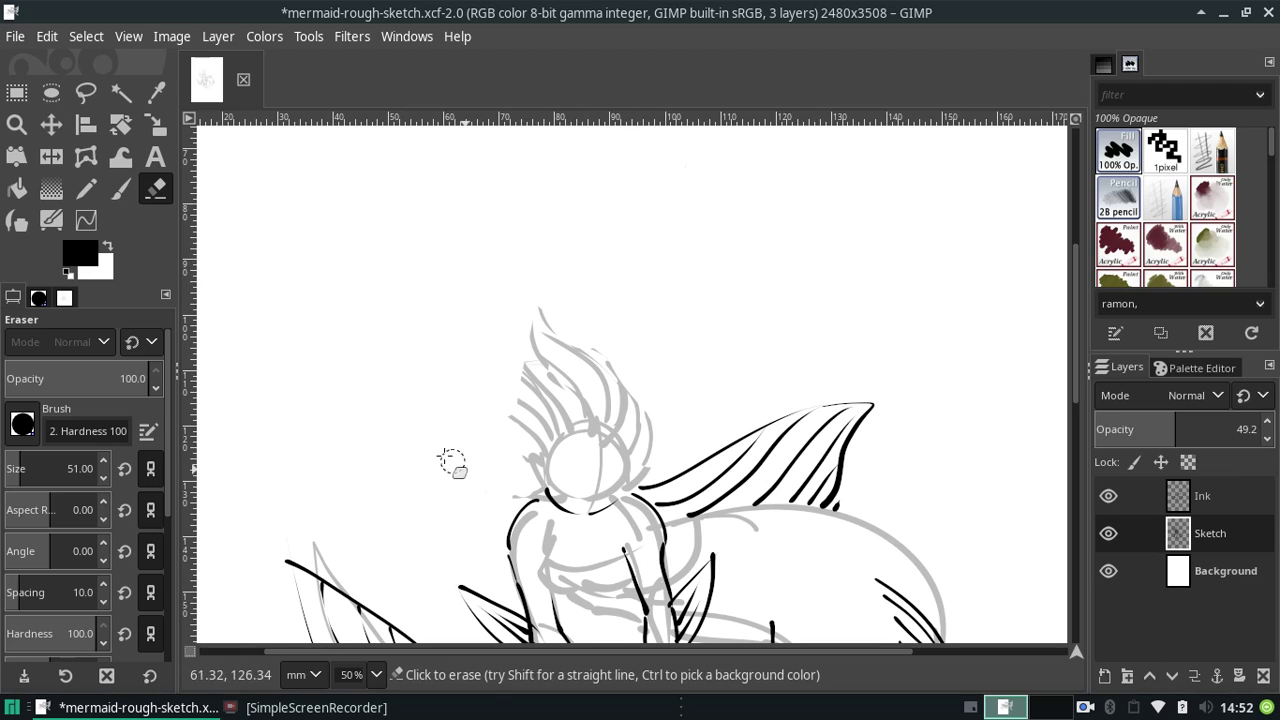
click(52, 222)
click(17, 222)
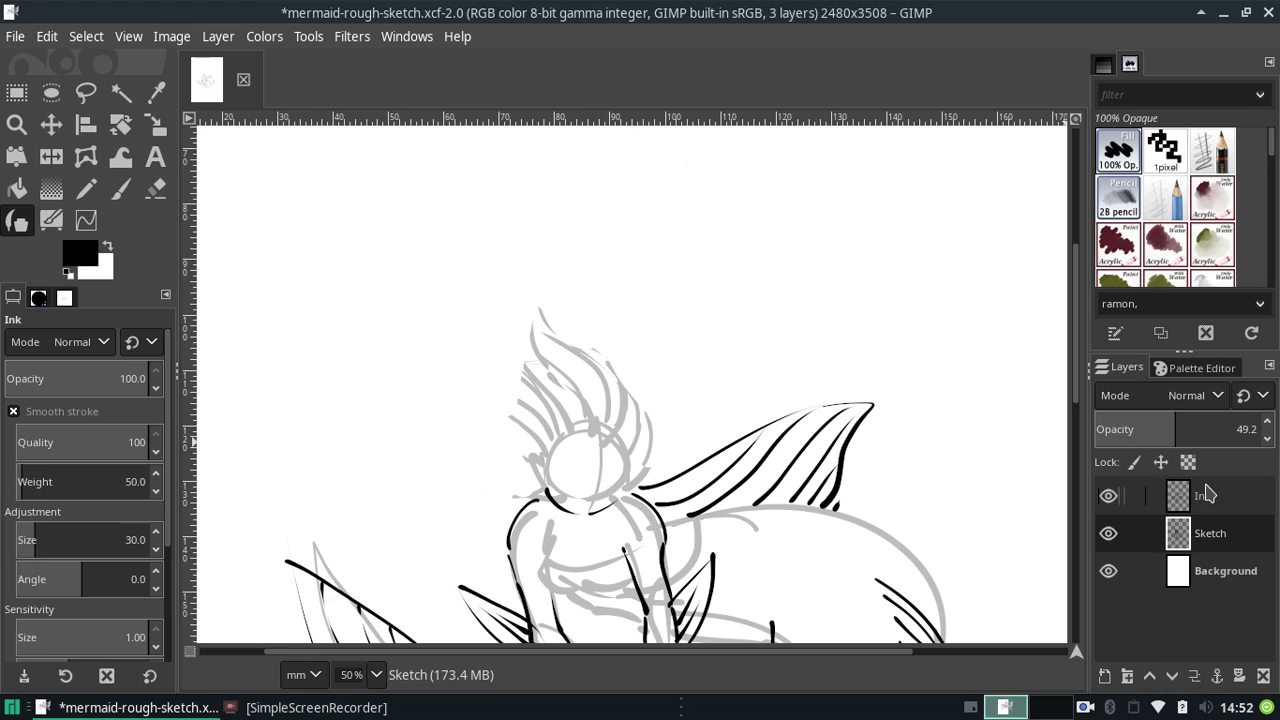
scroll(1074, 395, down, 2)
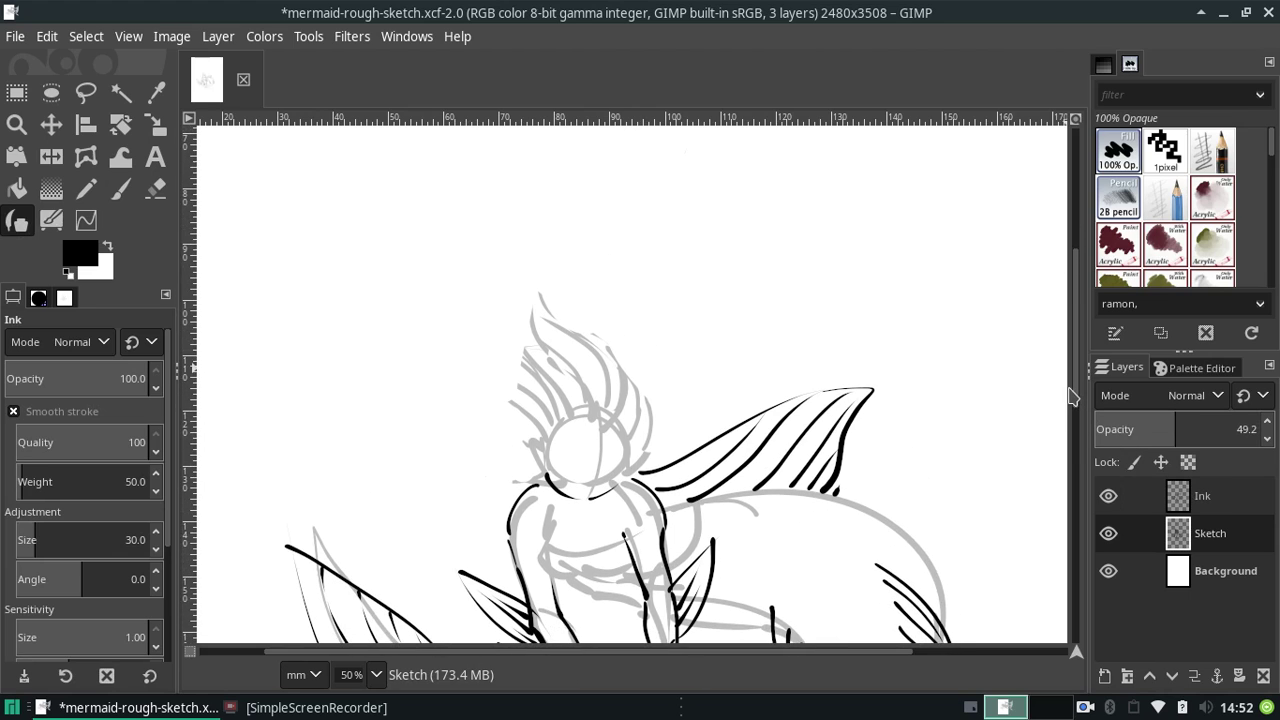
drag(516, 452, 464, 343)
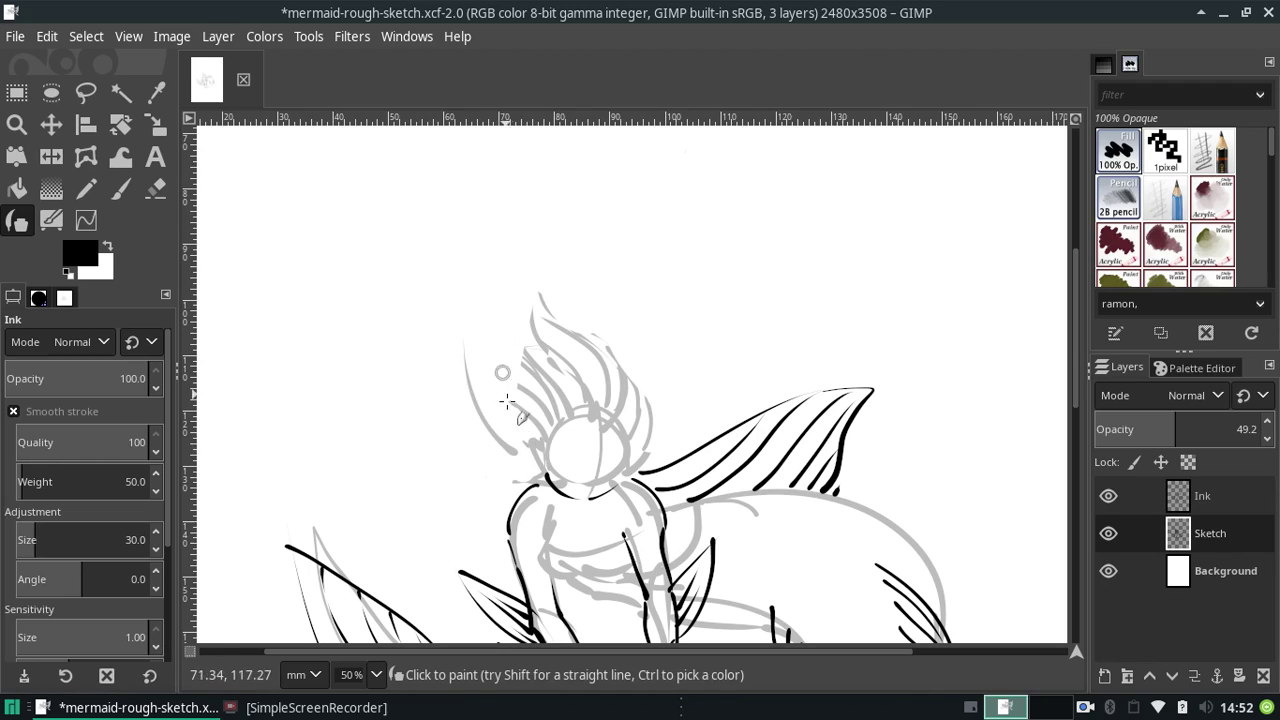
key(ctrl+z)
drag(545, 475, 475, 400)
drag(530, 440, 460, 332)
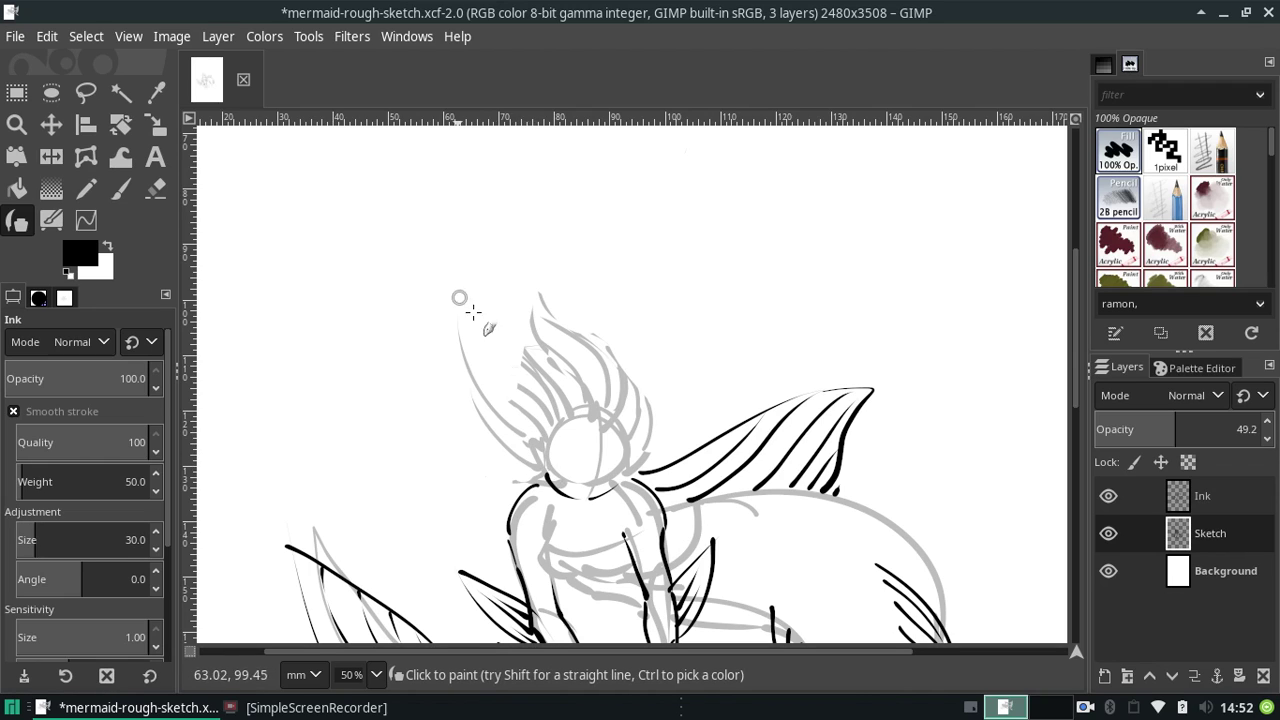
drag(530, 440, 480, 295)
- Sketch long hair strands rising upward through the left and upper hair
drag(512, 350, 569, 145)
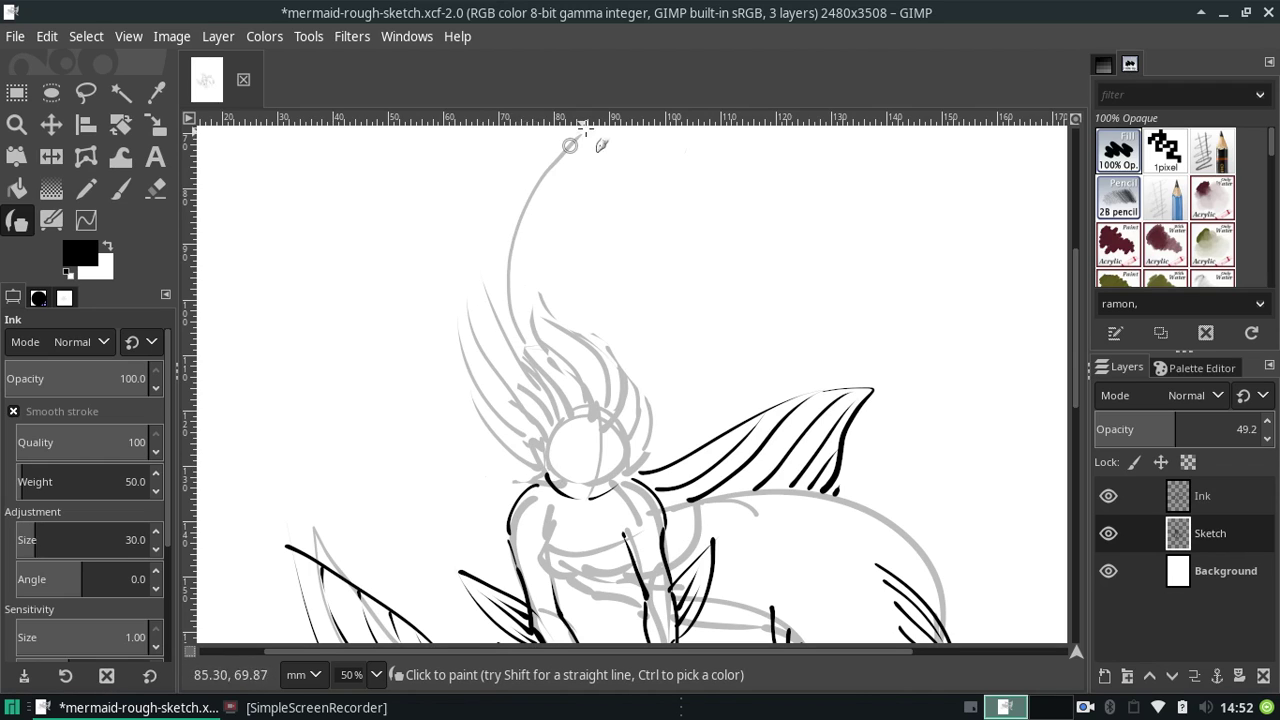
drag(560, 305, 576, 153)
drag(462, 355, 500, 198)
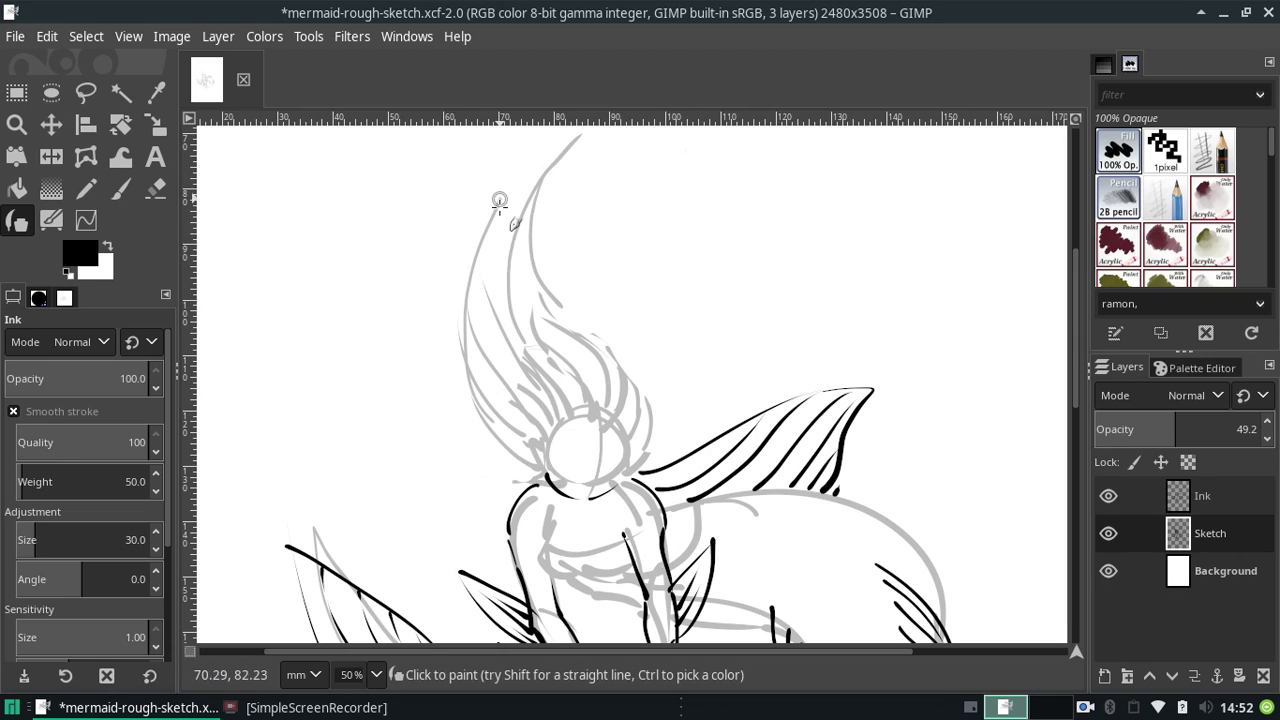
mouse_move(493, 290)
mouse_down()
mouse_move(531, 177)
mouse_move(503, 294)
mouse_up()
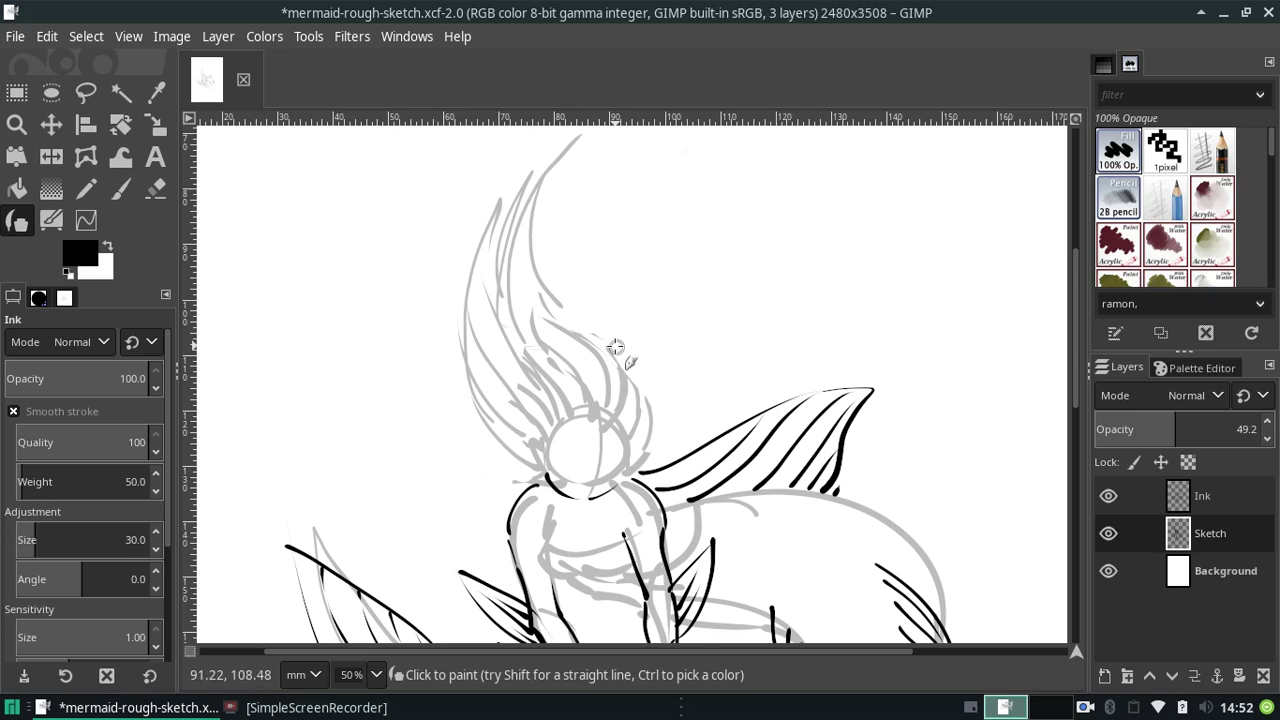
key(ctrl+z)
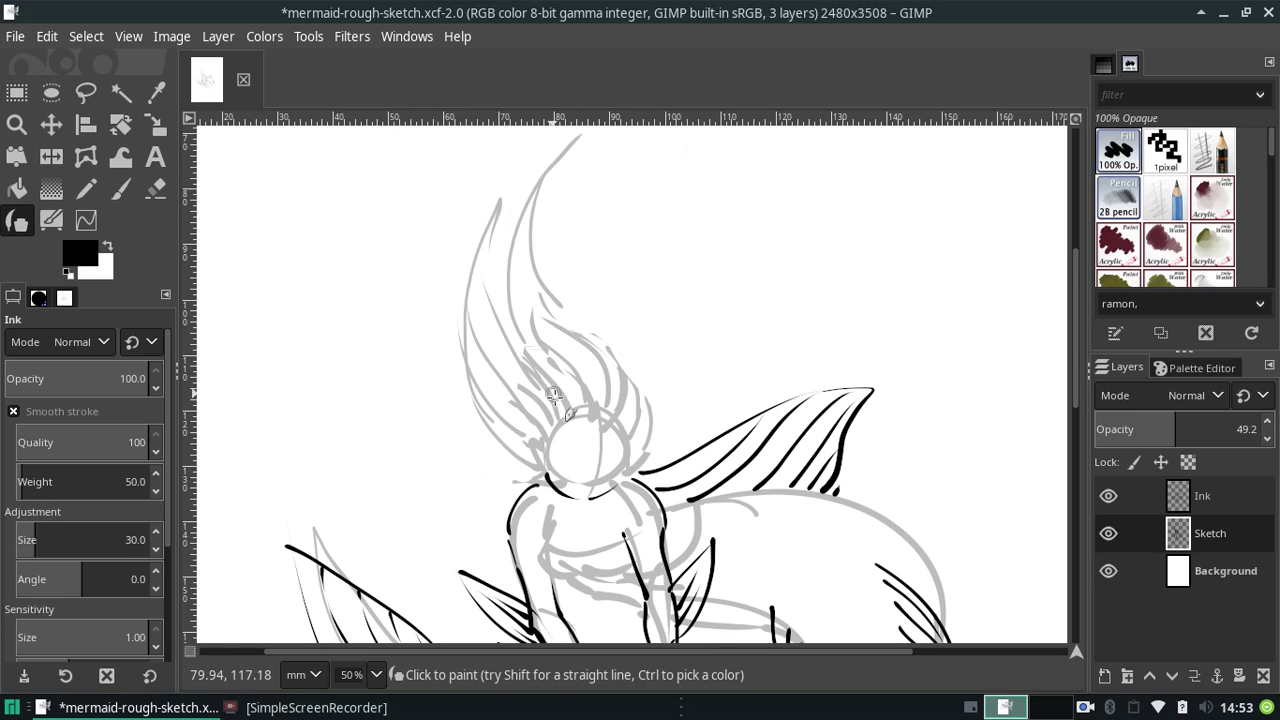
mouse_move(549, 295)
mouse_down()
mouse_move(573, 190)
mouse_move(578, 332)
mouse_up()
key(ctrl+z)
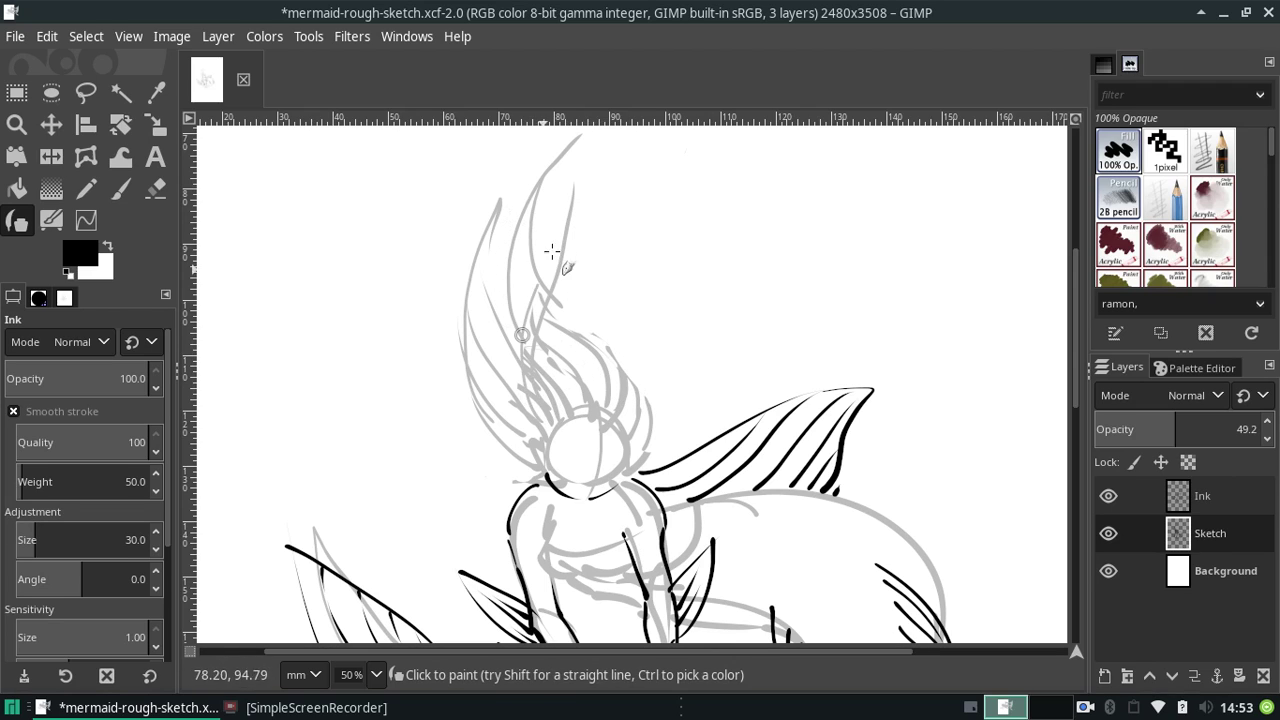
drag(560, 224, 543, 280)
- Add several strands rising from the top and right side of the head
drag(586, 391, 590, 233)
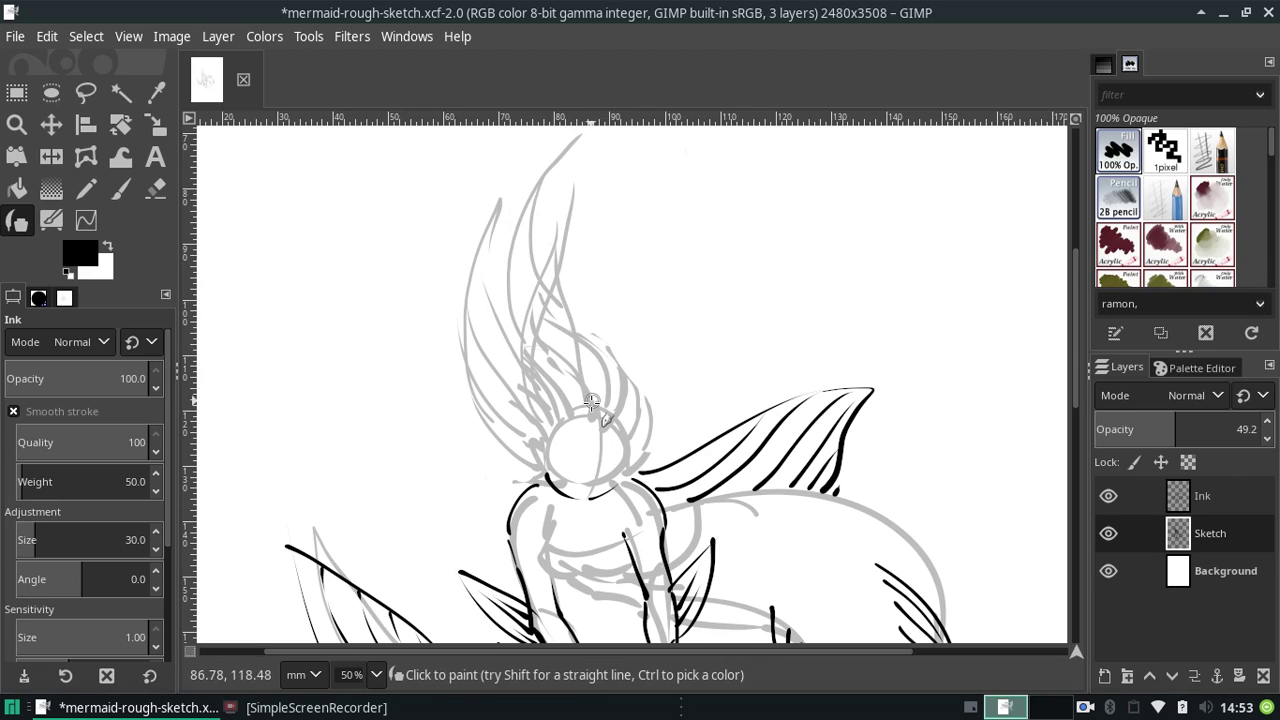
drag(596, 405, 587, 274)
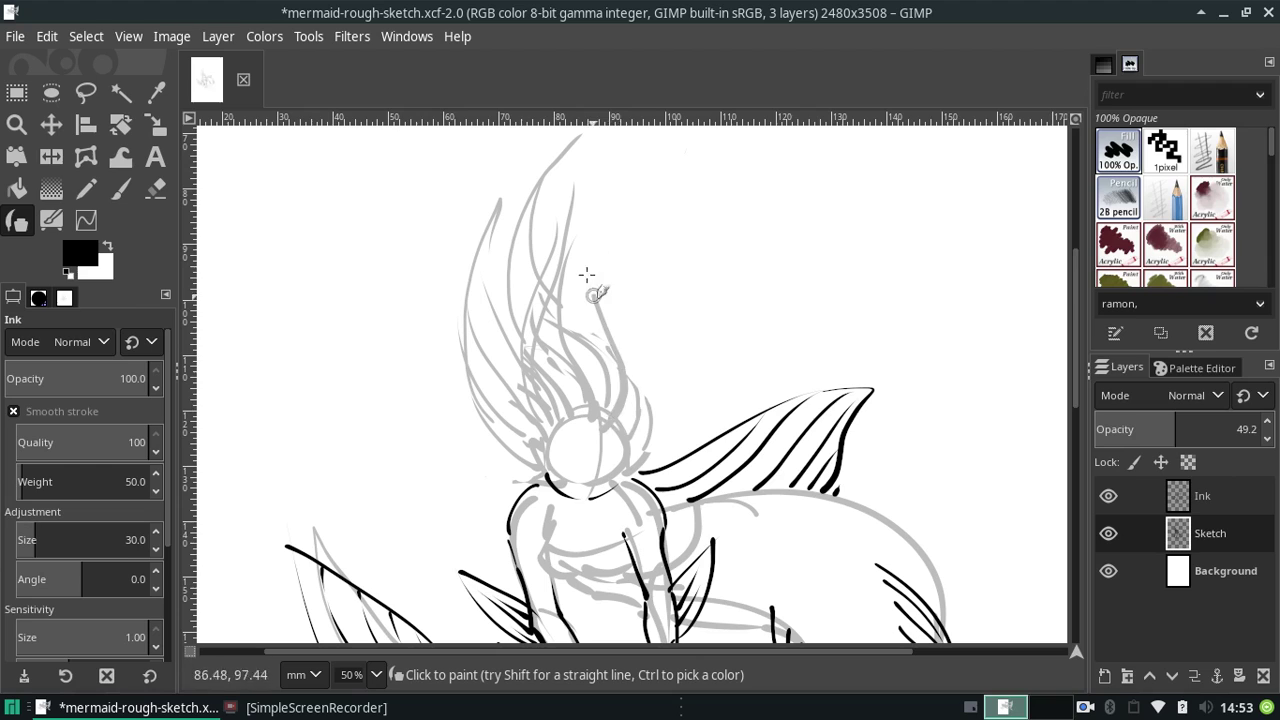
drag(600, 385, 583, 214)
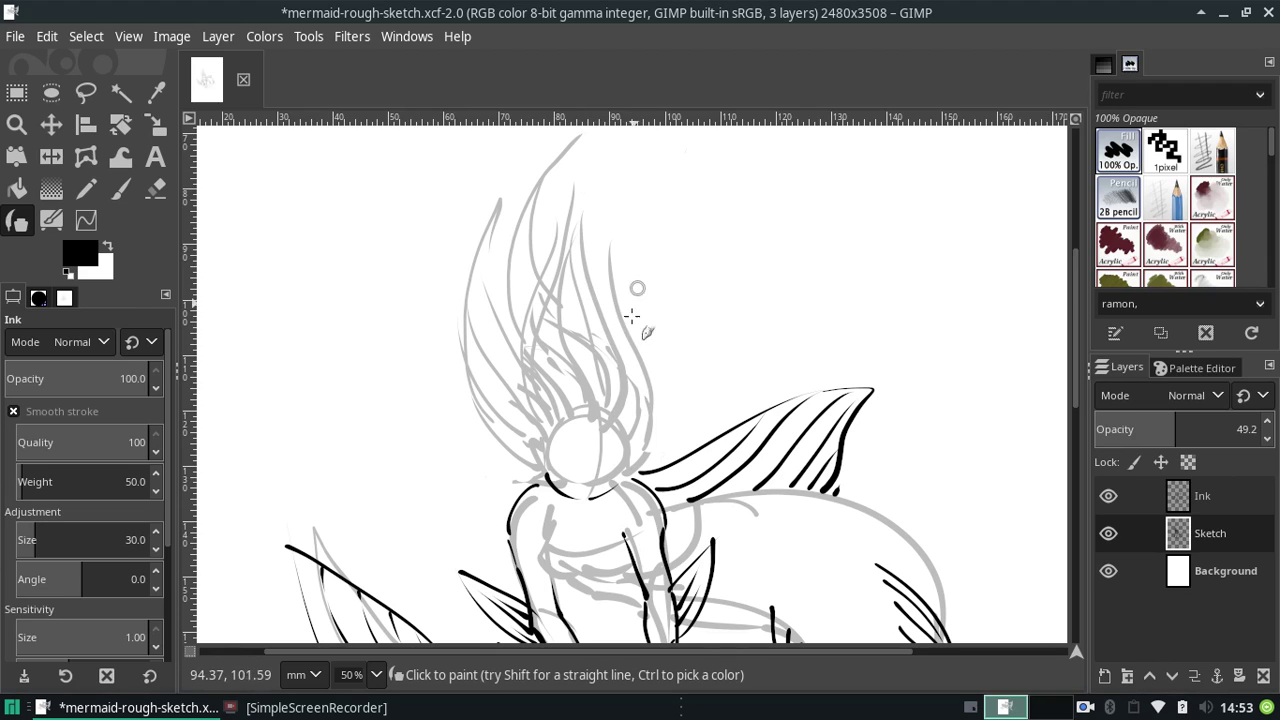
drag(622, 360, 598, 198)
mouse_move(633, 448)
mouse_down()
mouse_move(639, 316)
mouse_move(632, 443)
mouse_up()
drag(533, 470, 440, 425)
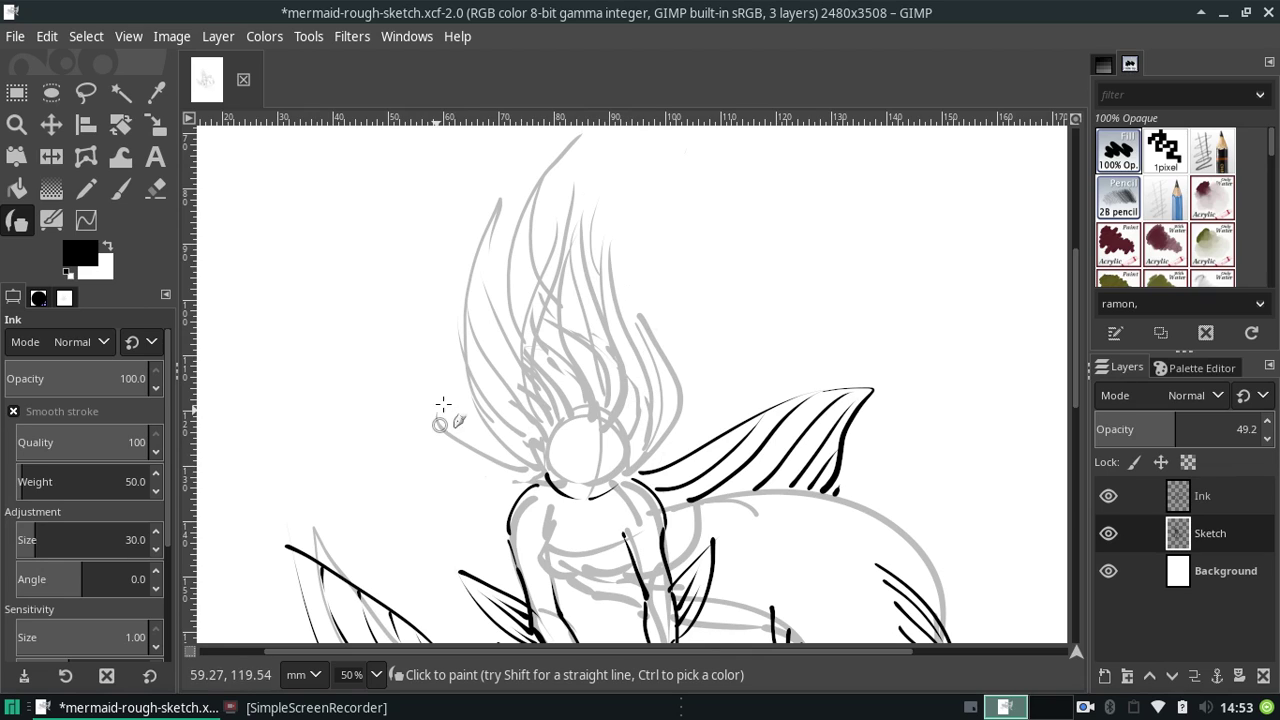
key(ctrl+z)
mouse_move(537, 457)
mouse_down()
mouse_move(471, 366)
mouse_move(537, 463)
mouse_up()
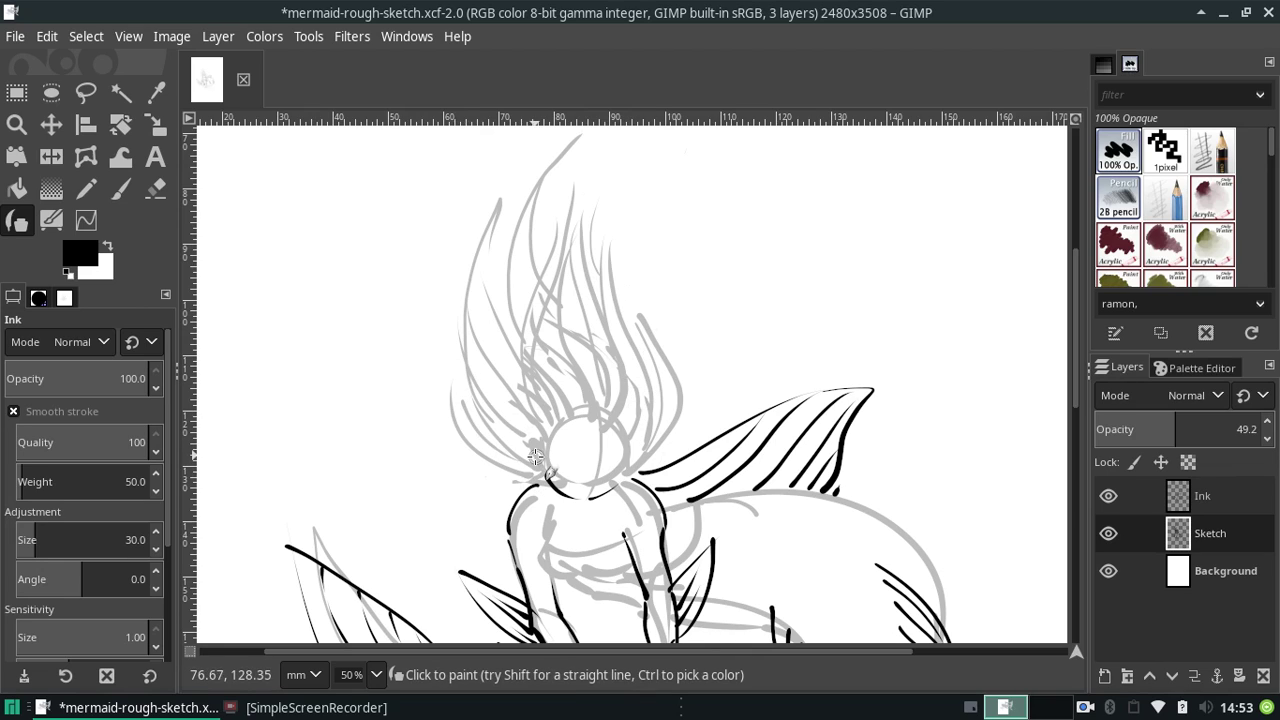
- Try a curved strand left of the head, then undo the recent hair strokes
drag(1073, 390, 1074, 440)
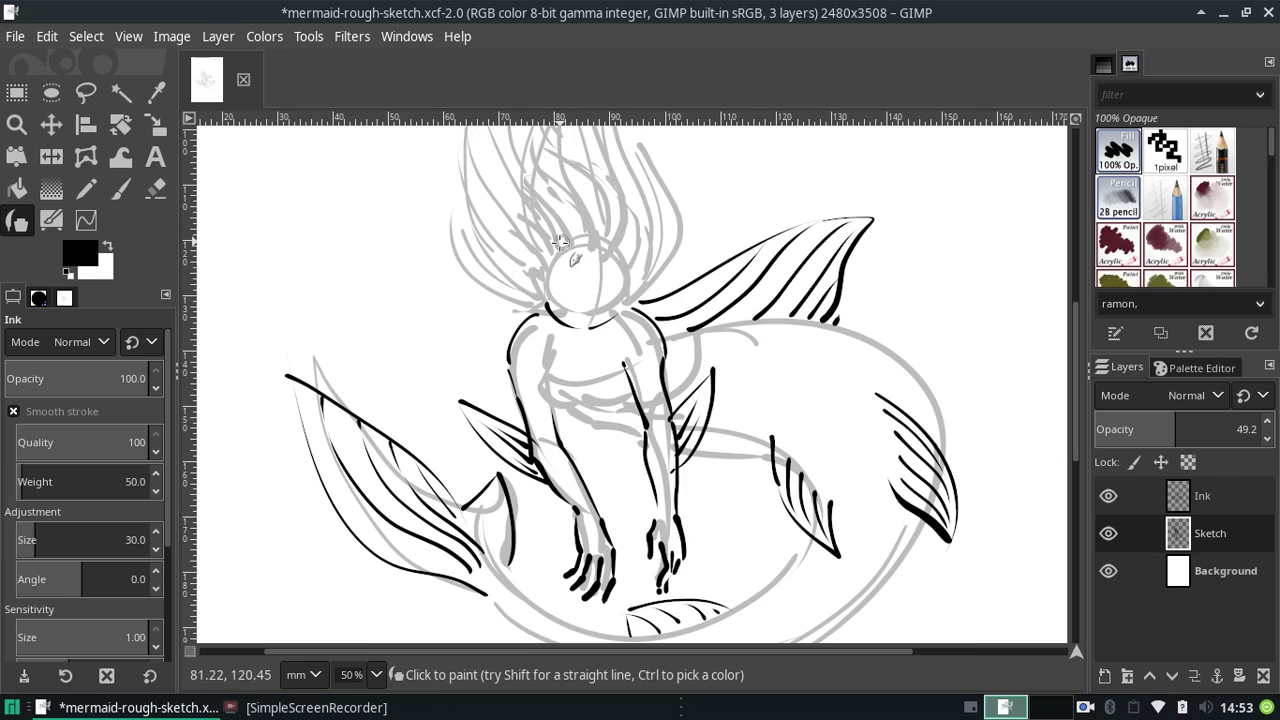
drag(532, 318, 386, 229)
key(ctrl+z)
drag(532, 324, 428, 276)
key(ctrl+z)
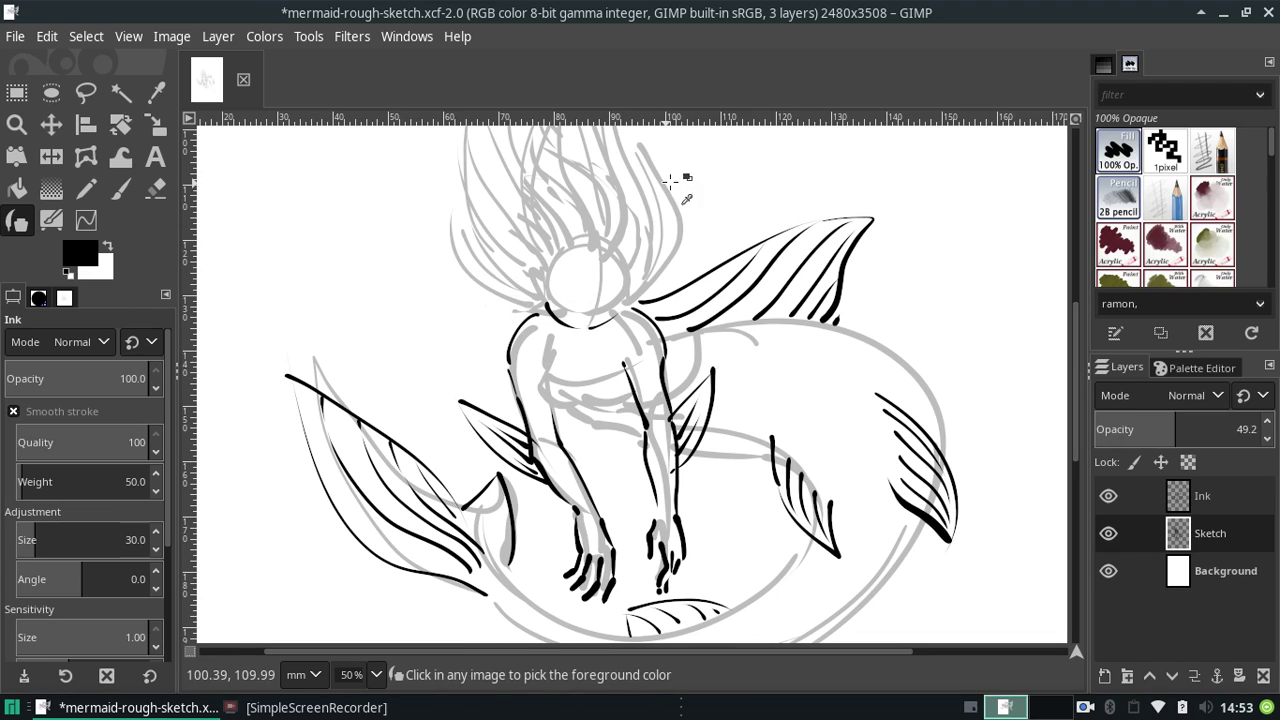
key(ctrl+z)
key(ctrl+z)
key(ctrl+z)
key(ctrl+z)
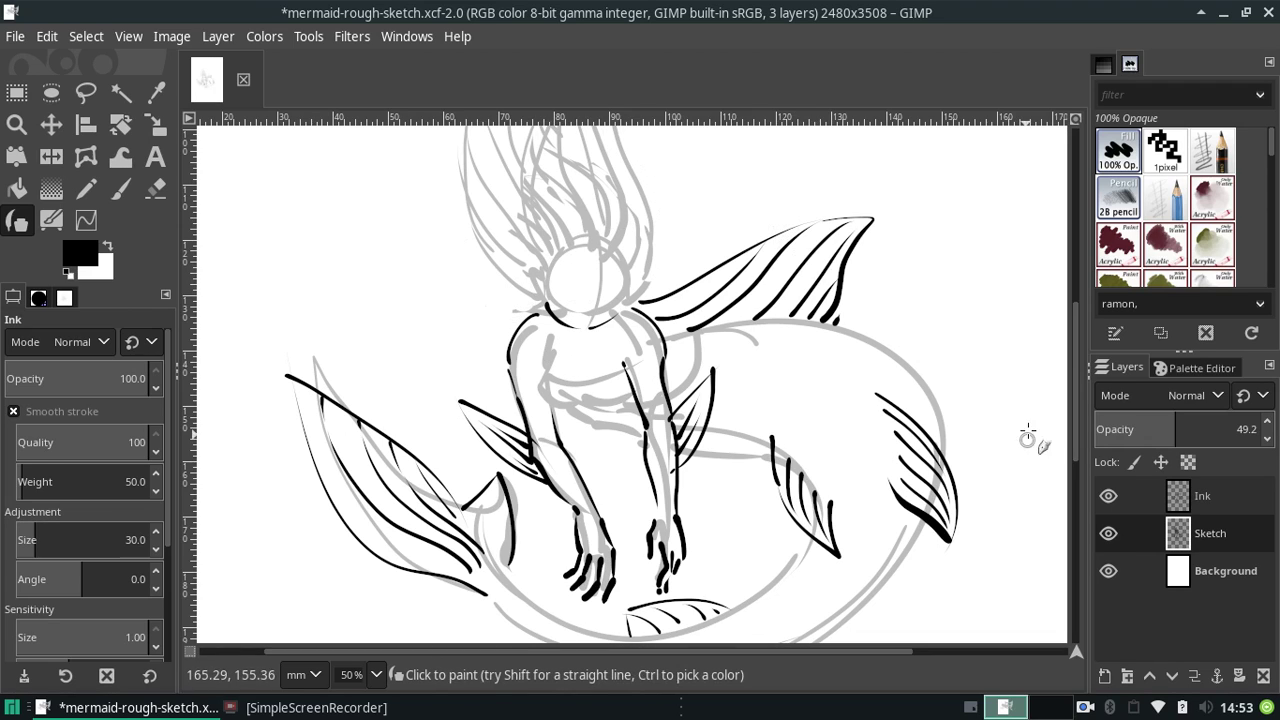
scroll(1076, 428, up, 3)
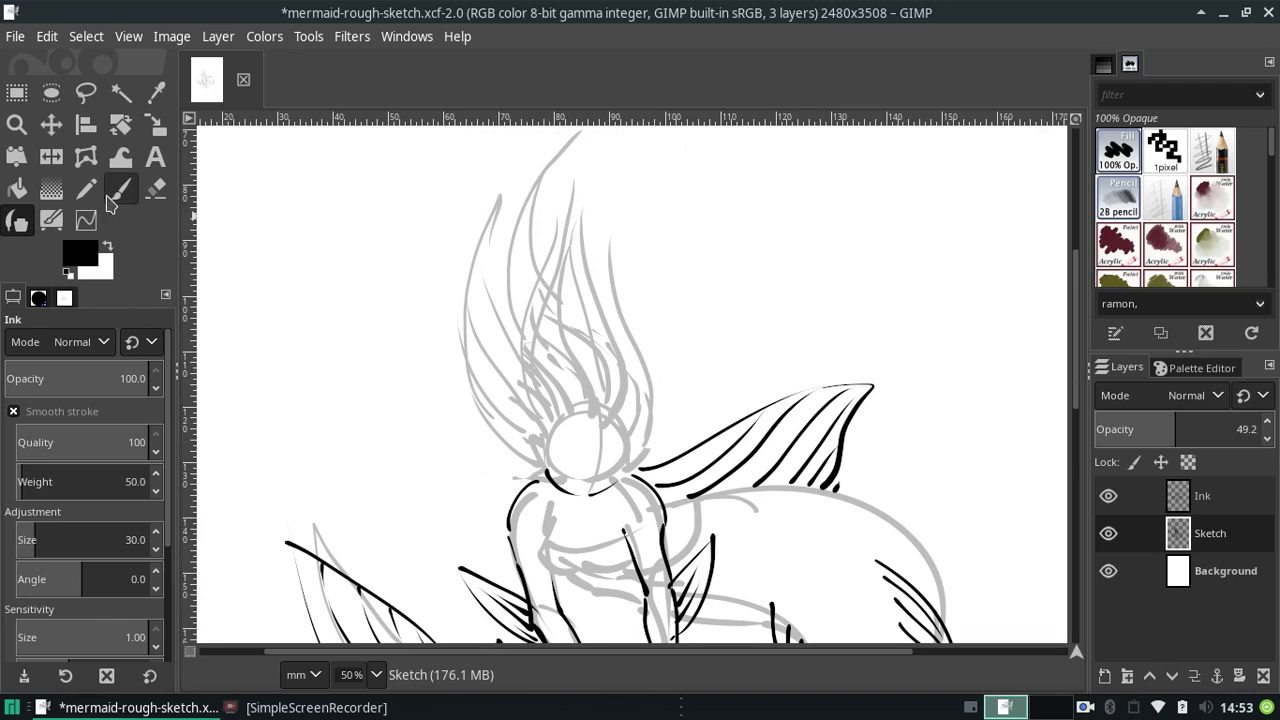
- Erase the tall upper strands and the outer left hair strands from the Sketch layer
click(155, 188)
drag(580, 140, 500, 240)
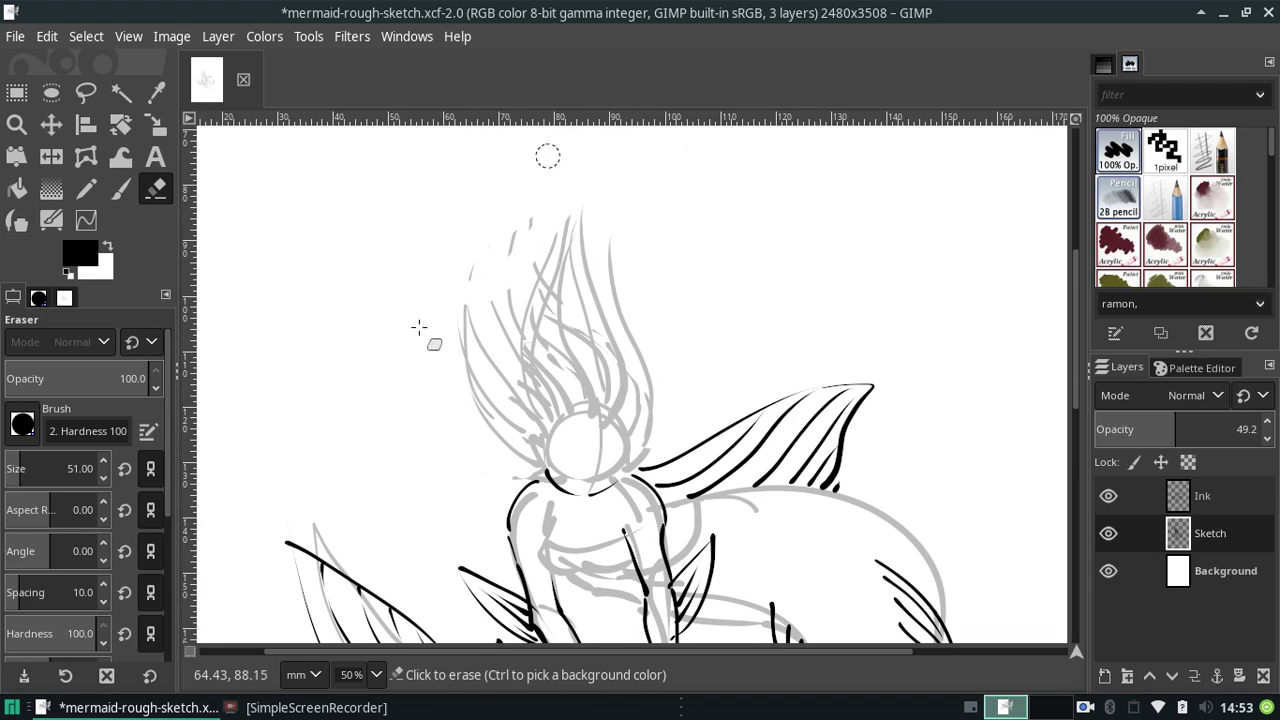
mouse_move(421, 358)
mouse_down()
mouse_move(500, 410)
mouse_move(526, 472)
mouse_move(503, 429)
mouse_move(605, 231)
mouse_move(646, 250)
mouse_move(549, 289)
mouse_move(563, 340)
mouse_move(520, 401)
mouse_move(538, 410)
mouse_move(640, 352)
mouse_move(530, 413)
mouse_move(632, 400)
mouse_move(532, 408)
mouse_move(650, 418)
mouse_move(659, 436)
mouse_move(586, 382)
mouse_move(614, 291)
mouse_move(597, 304)
mouse_up()
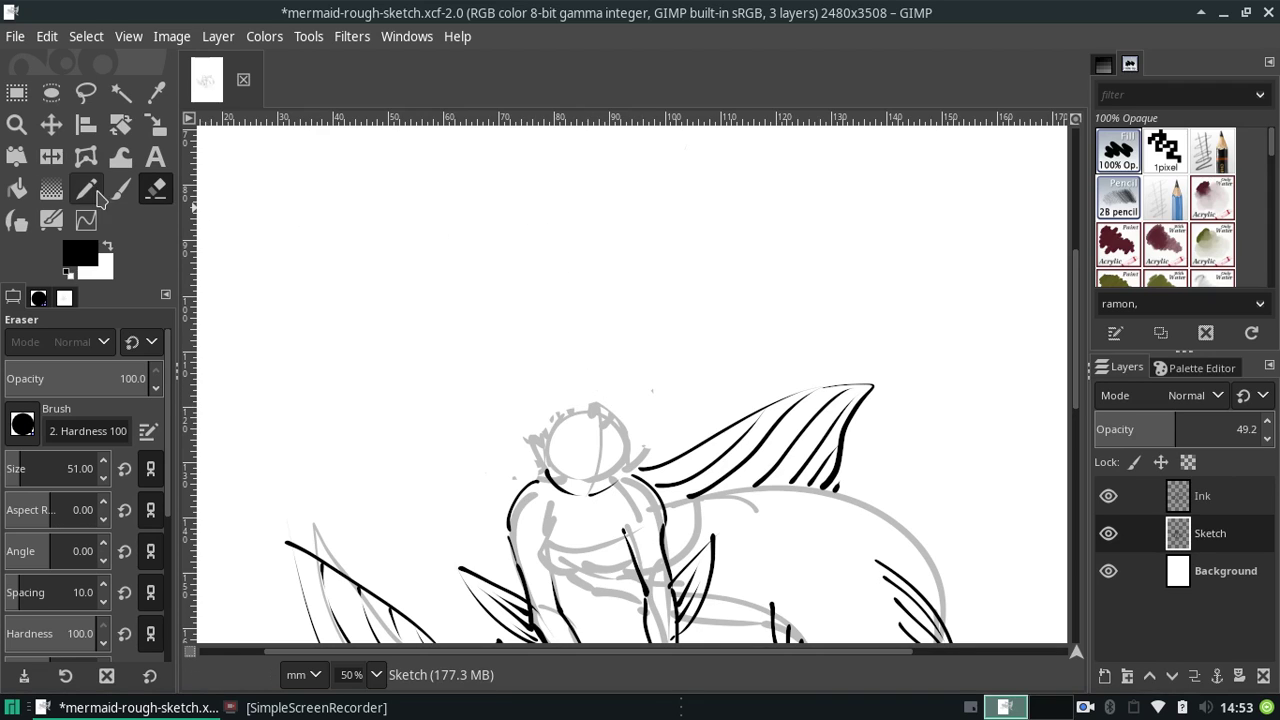
click(24, 222)
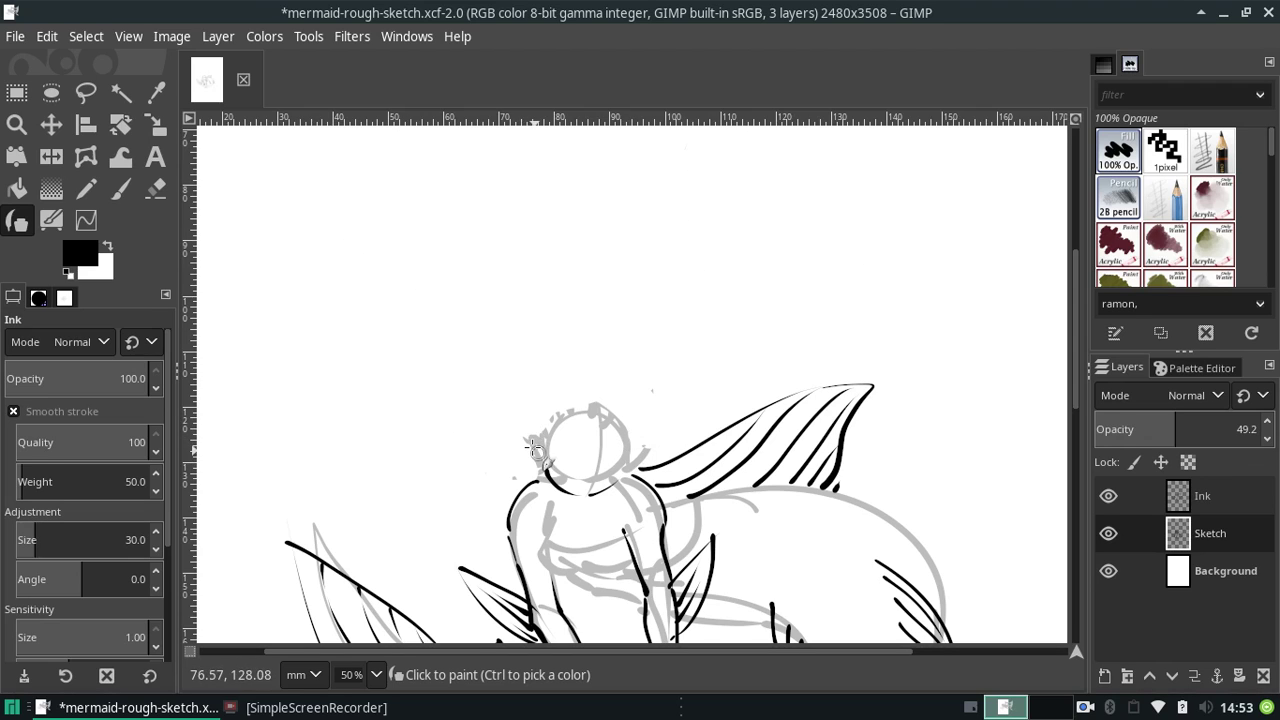
- Sketch a big hair arc from the head to the upper right, with a short inner strand
drag(531, 443, 848, 224)
key(ctrl+z)
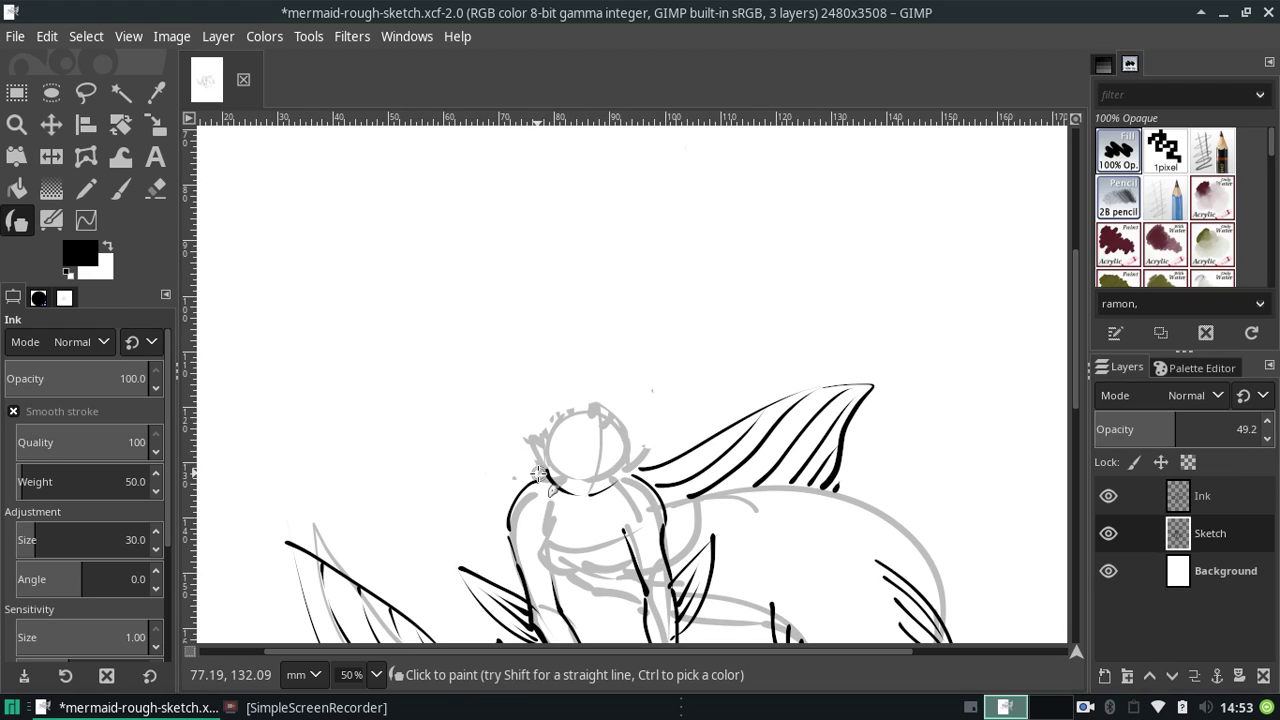
mouse_move(620, 428)
mouse_down()
mouse_move(590, 468)
mouse_move(445, 490)
mouse_move(704, 201)
mouse_up()
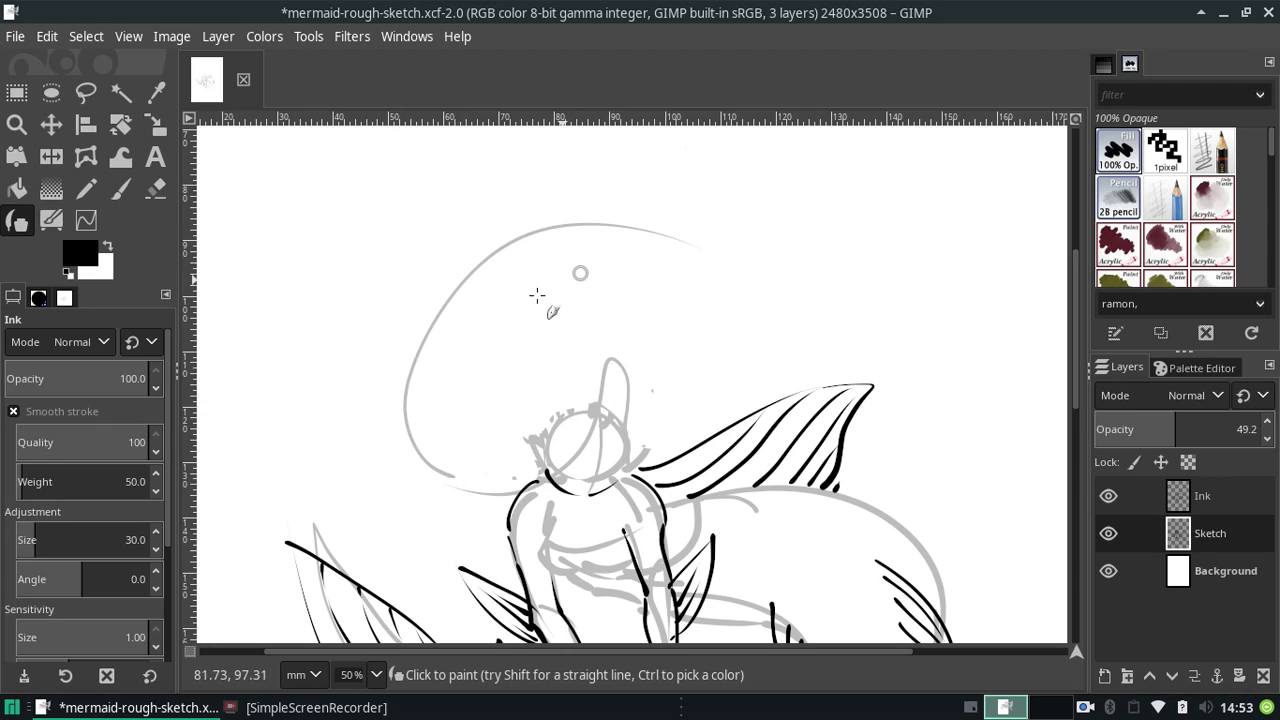
key(ctrl+z)
mouse_move(452, 488)
mouse_down()
mouse_move(686, 251)
mouse_move(760, 205)
mouse_move(700, 158)
mouse_move(661, 223)
mouse_move(423, 366)
mouse_move(543, 220)
mouse_move(691, 173)
mouse_up()
key(ctrl+z)
key(ctrl+z)
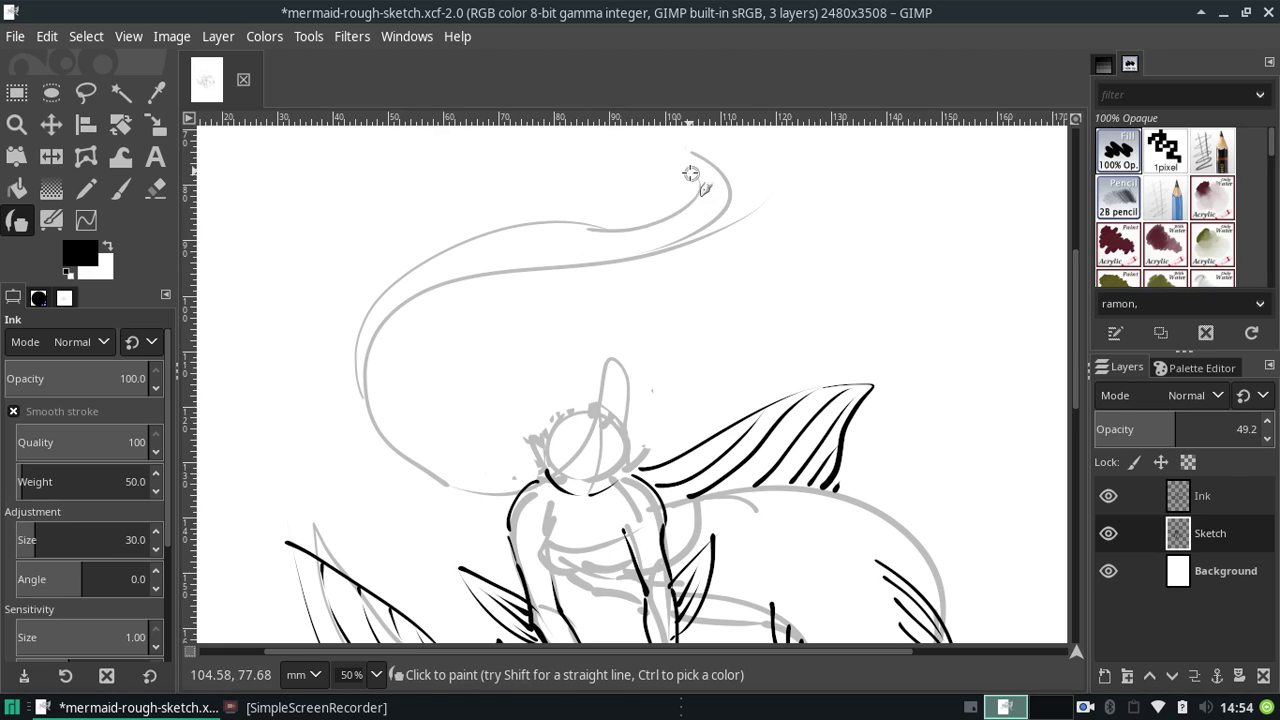
key(ctrl+z)
mouse_move(608, 237)
mouse_down()
mouse_move(540, 240)
mouse_move(674, 222)
mouse_up()
key(ctrl+z)
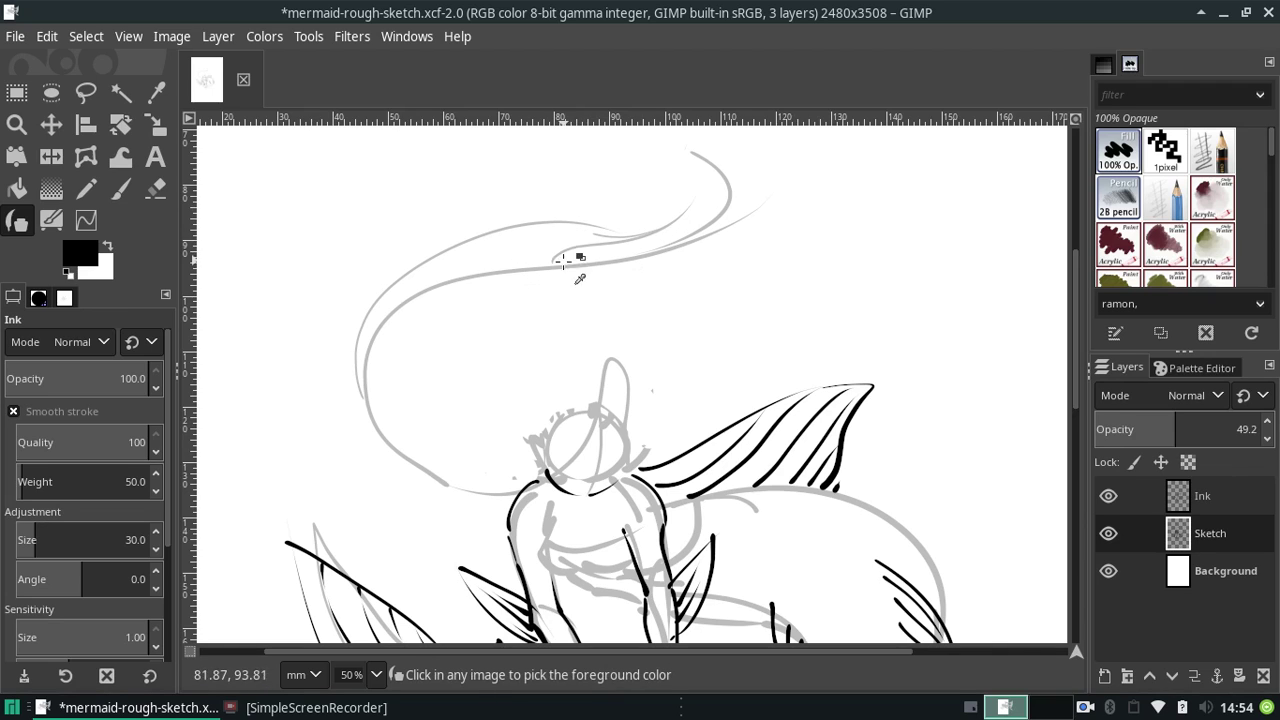
key(ctrl+z)
mouse_move(594, 234)
mouse_down()
mouse_move(638, 238)
mouse_move(684, 210)
mouse_up()
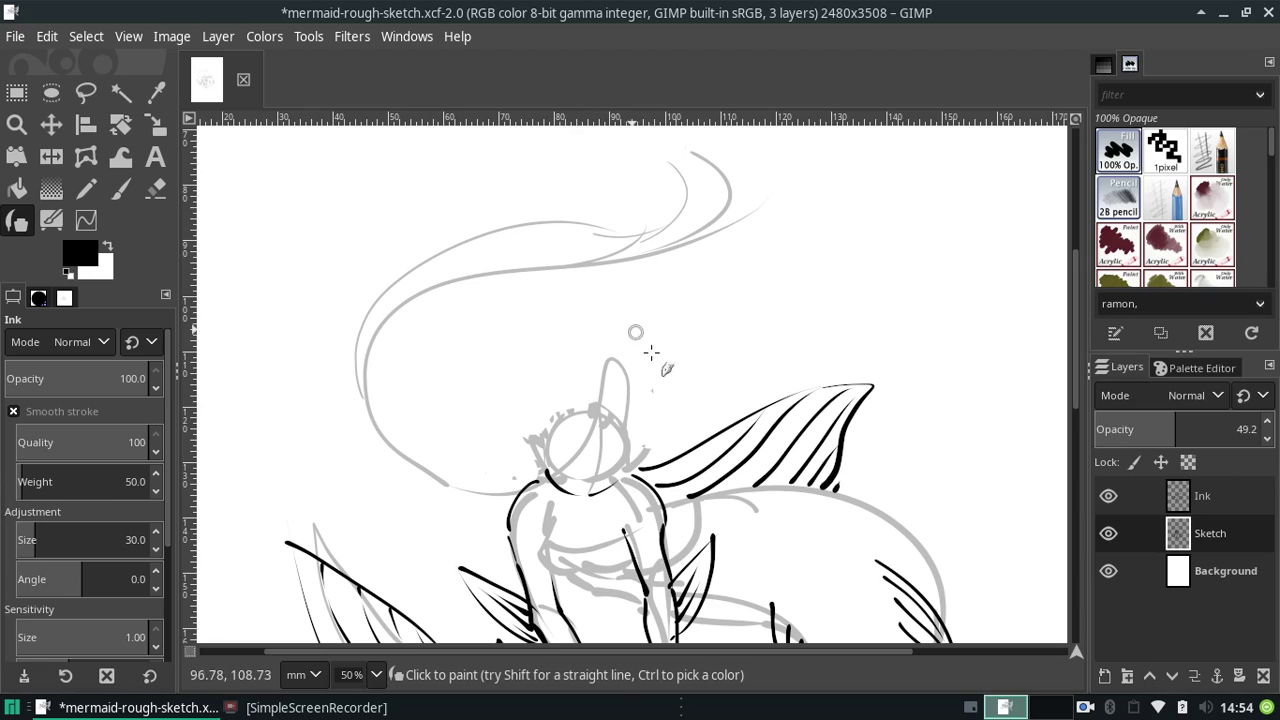
- Add loops and curls framing the face on both the left and right sides
drag(635, 445, 579, 350)
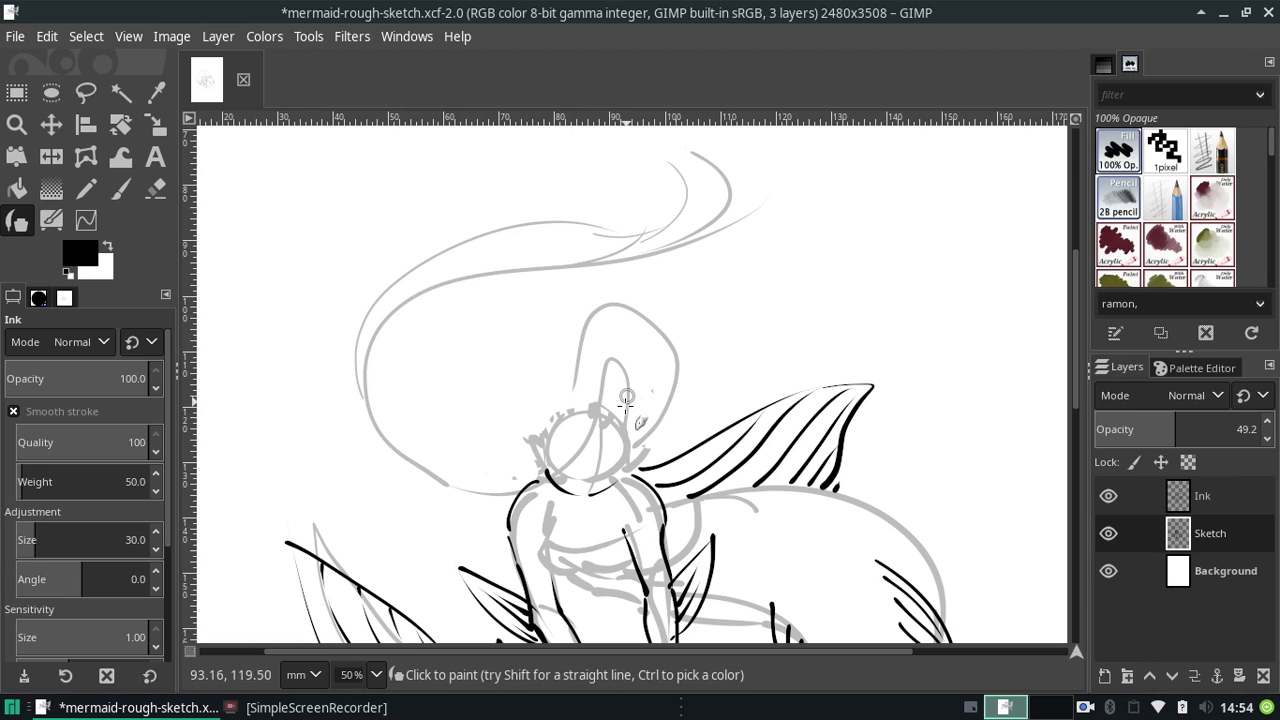
drag(634, 438, 472, 410)
mouse_move(541, 312)
mouse_down()
mouse_move(583, 285)
mouse_move(564, 272)
mouse_up()
drag(614, 396, 557, 353)
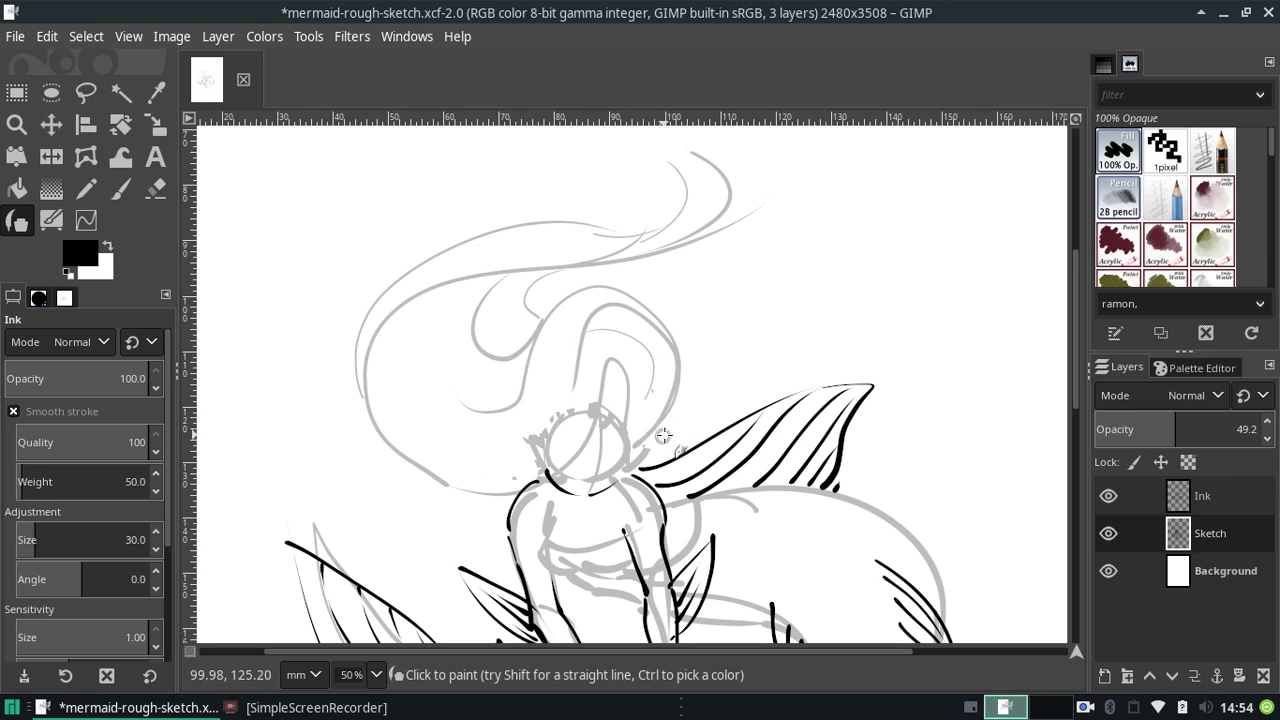
drag(663, 435, 668, 301)
key(ctrl+z)
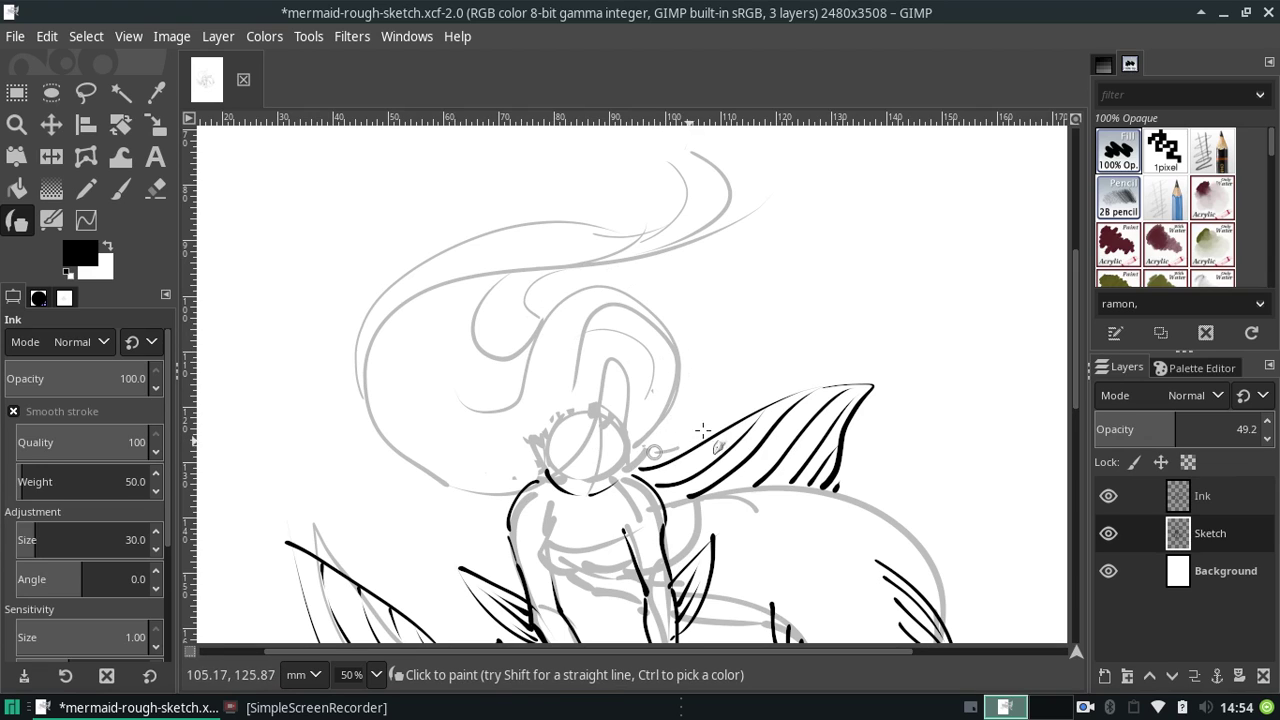
drag(648, 452, 672, 345)
scroll(1080, 357, down, 3)
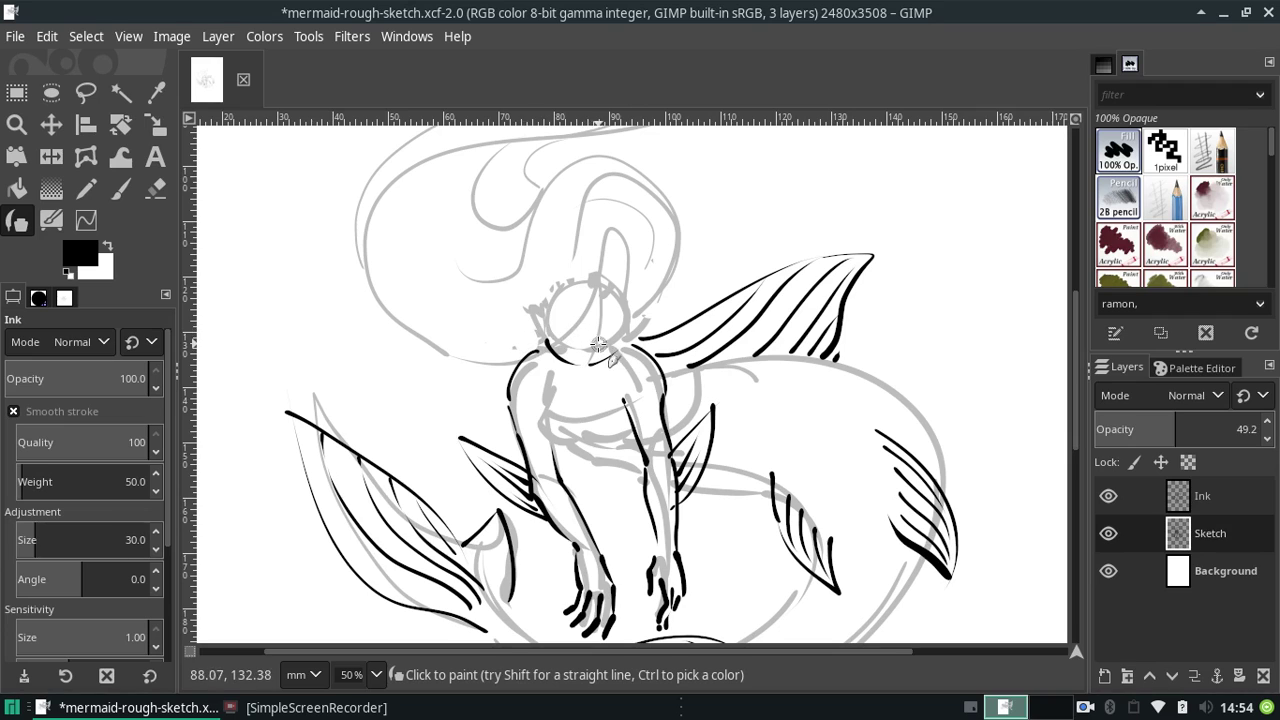
click(372, 675)
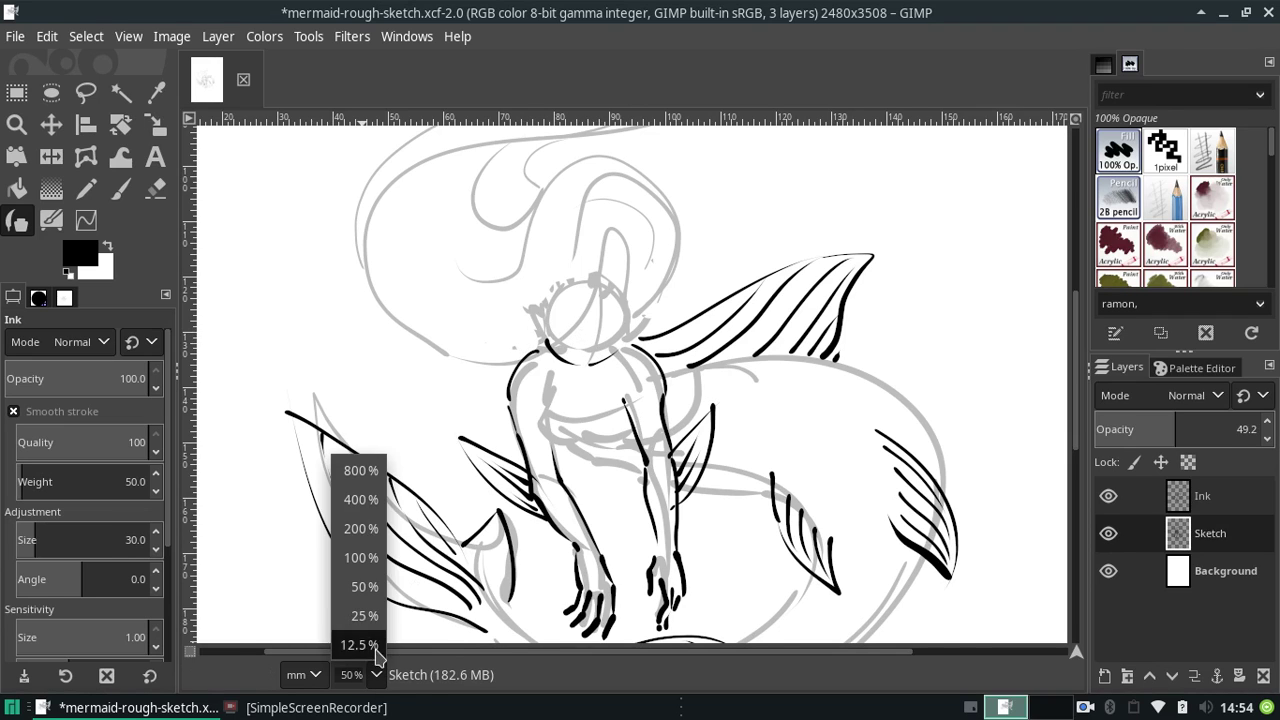
- Zoom the view to 100% and make the Ink layer active
click(360, 557)
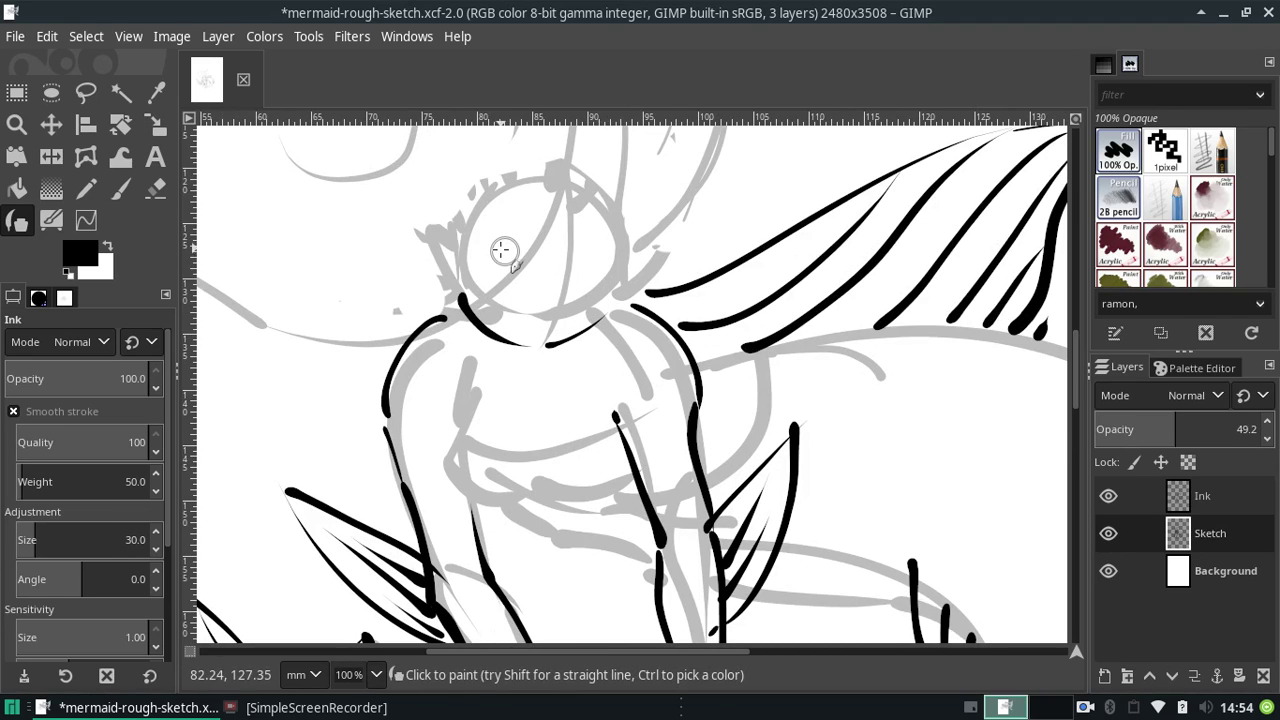
mouse_move(496, 258)
mouse_down()
mouse_move(502, 281)
mouse_move(506, 264)
mouse_up()
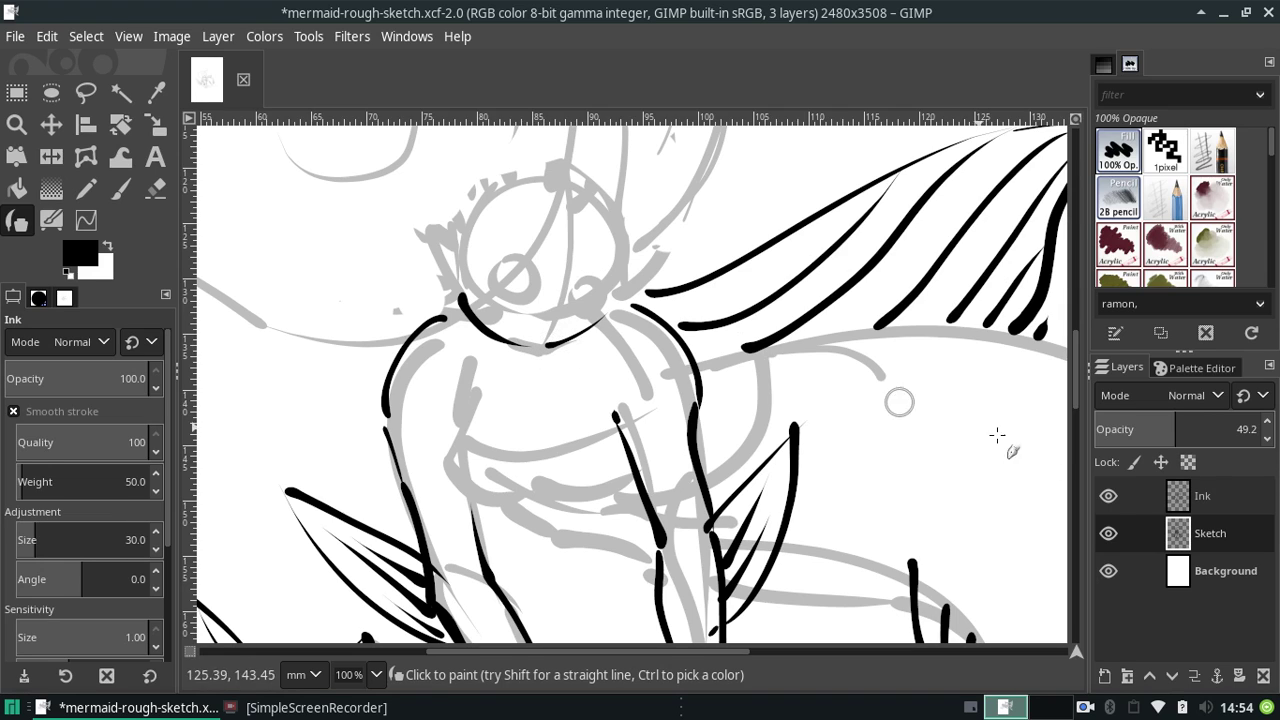
click(1203, 500)
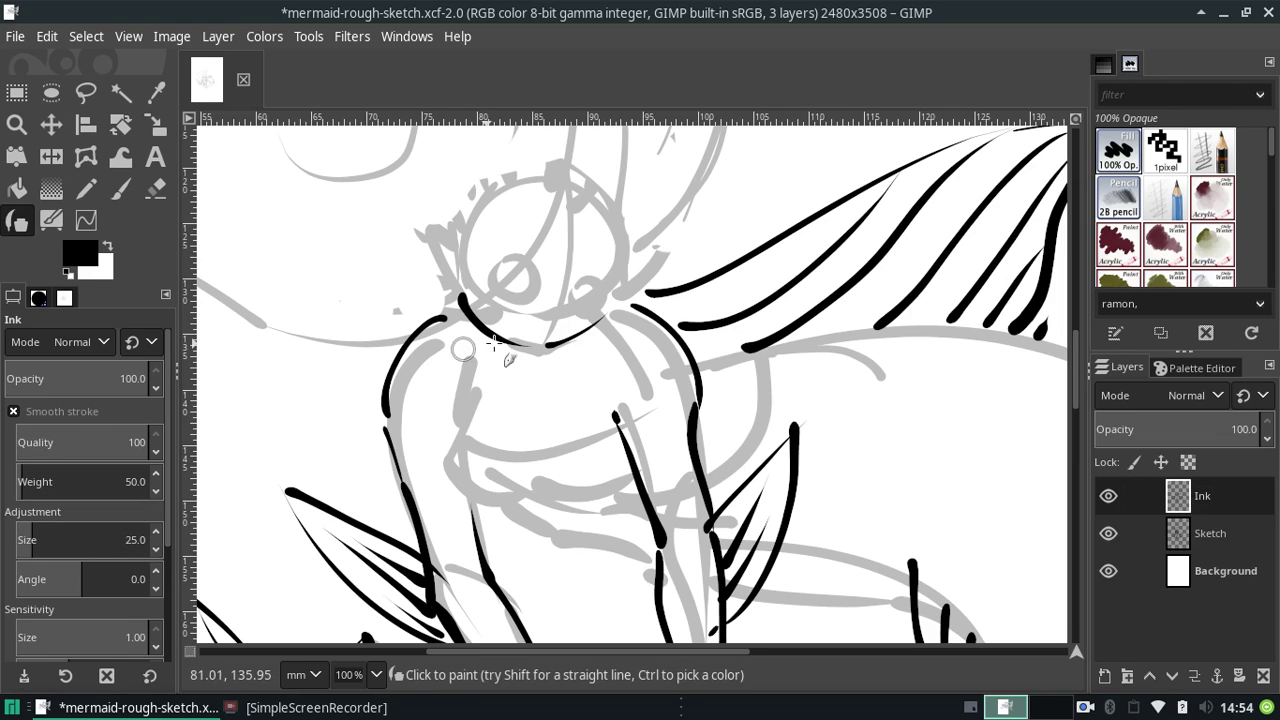
drag(557, 322, 565, 313)
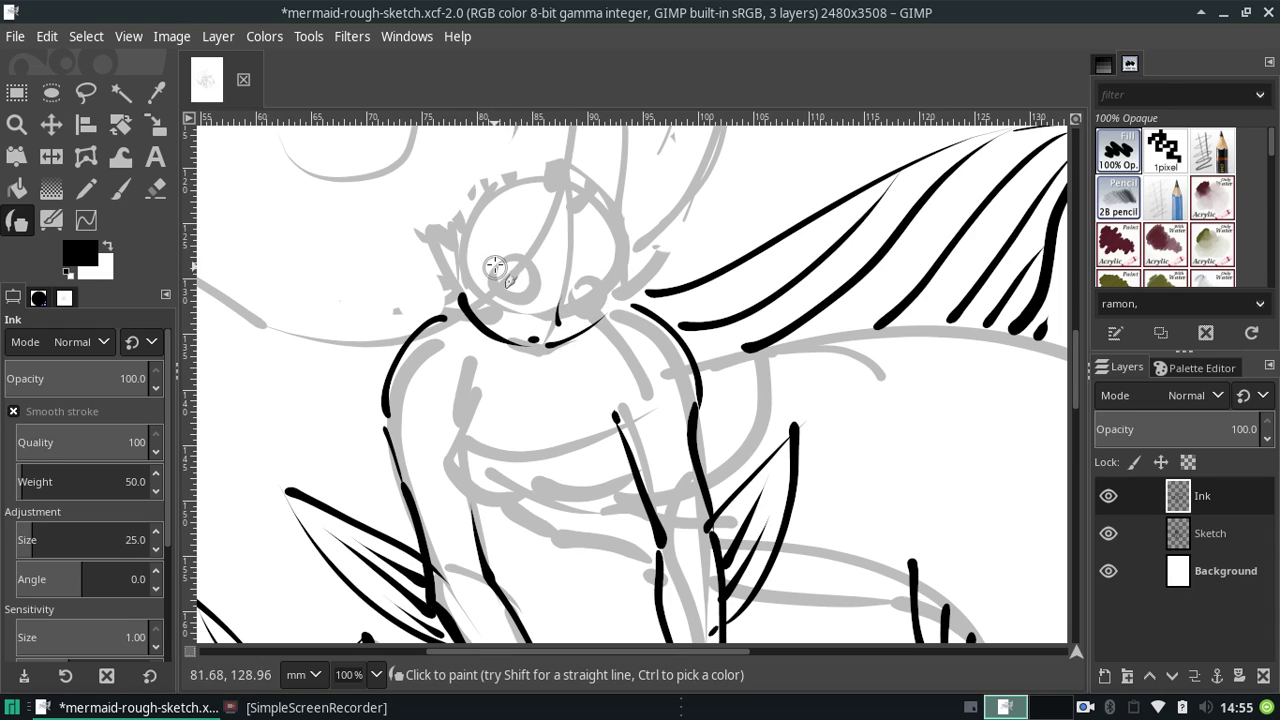
- Ink both eye circles and thicken the outer ring around the left eye
mouse_move(495, 267)
mouse_down()
mouse_move(515, 258)
mouse_move(535, 275)
mouse_move(530, 265)
mouse_up()
key(ctrl+z)
key(ctrl+z)
key(ctrl+z)
key(ctrl+z)
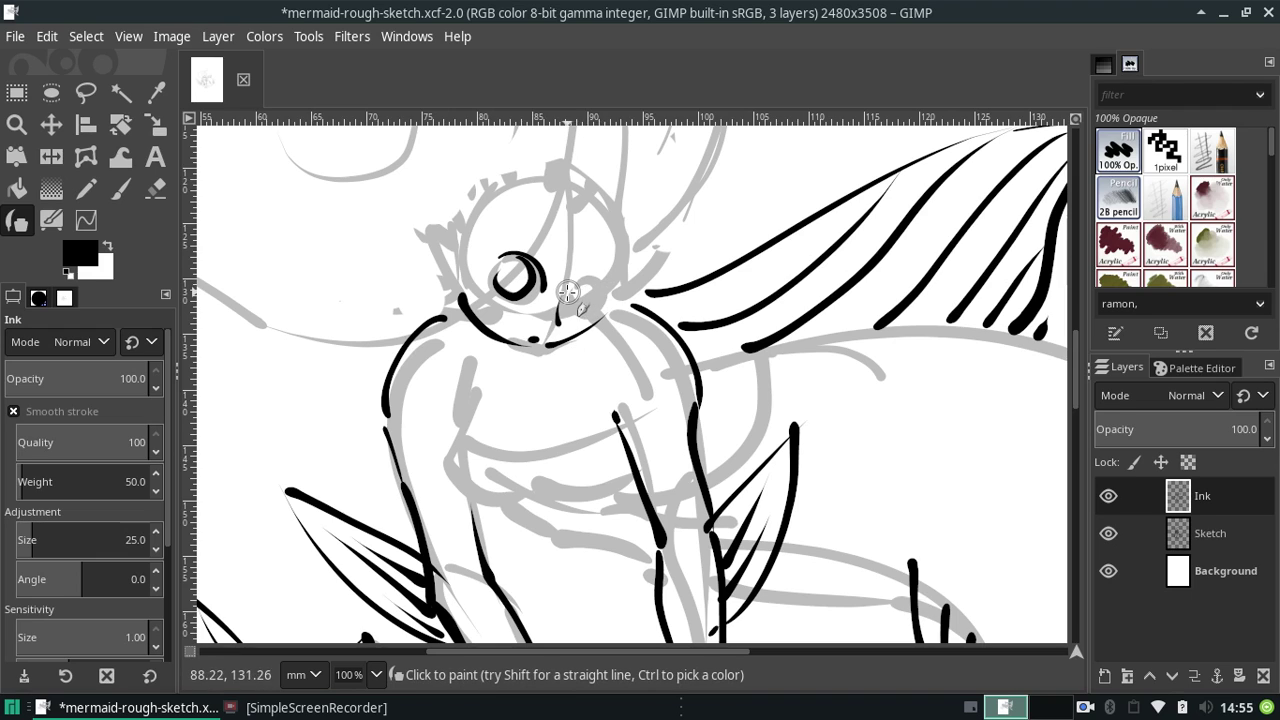
mouse_move(567, 291)
mouse_down()
mouse_move(594, 289)
mouse_move(572, 284)
mouse_up()
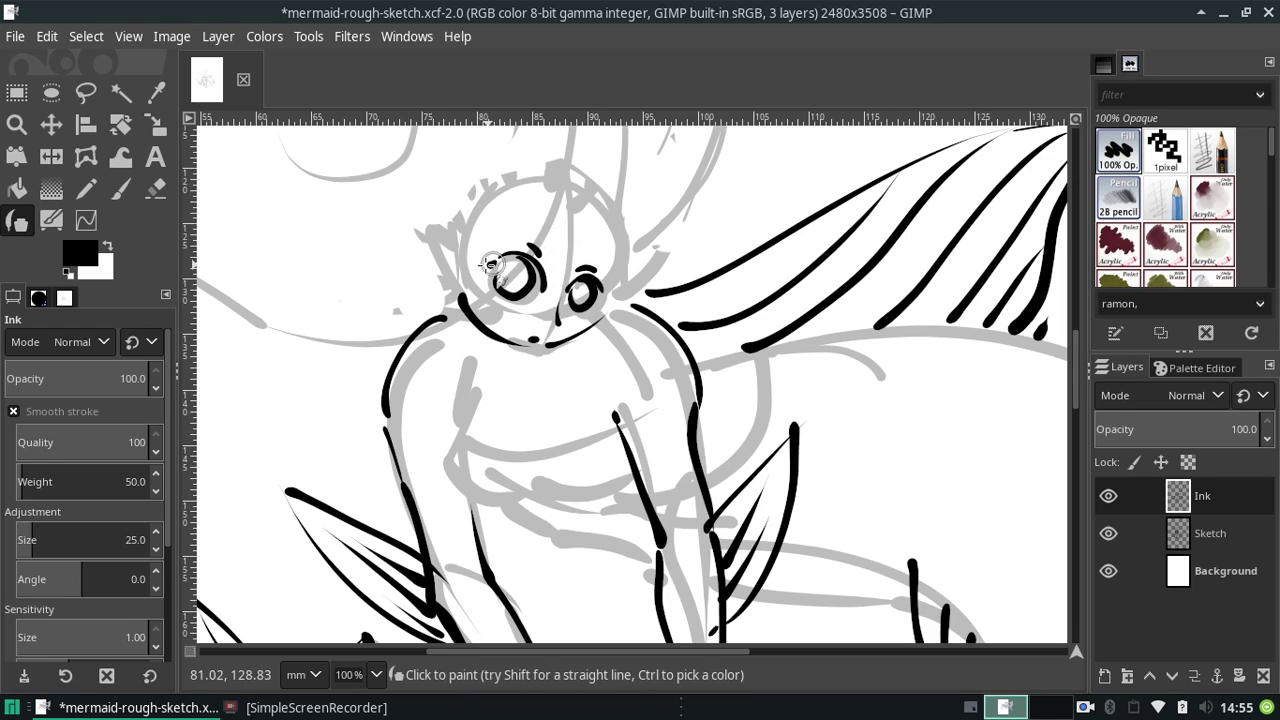
key(ctrl+z)
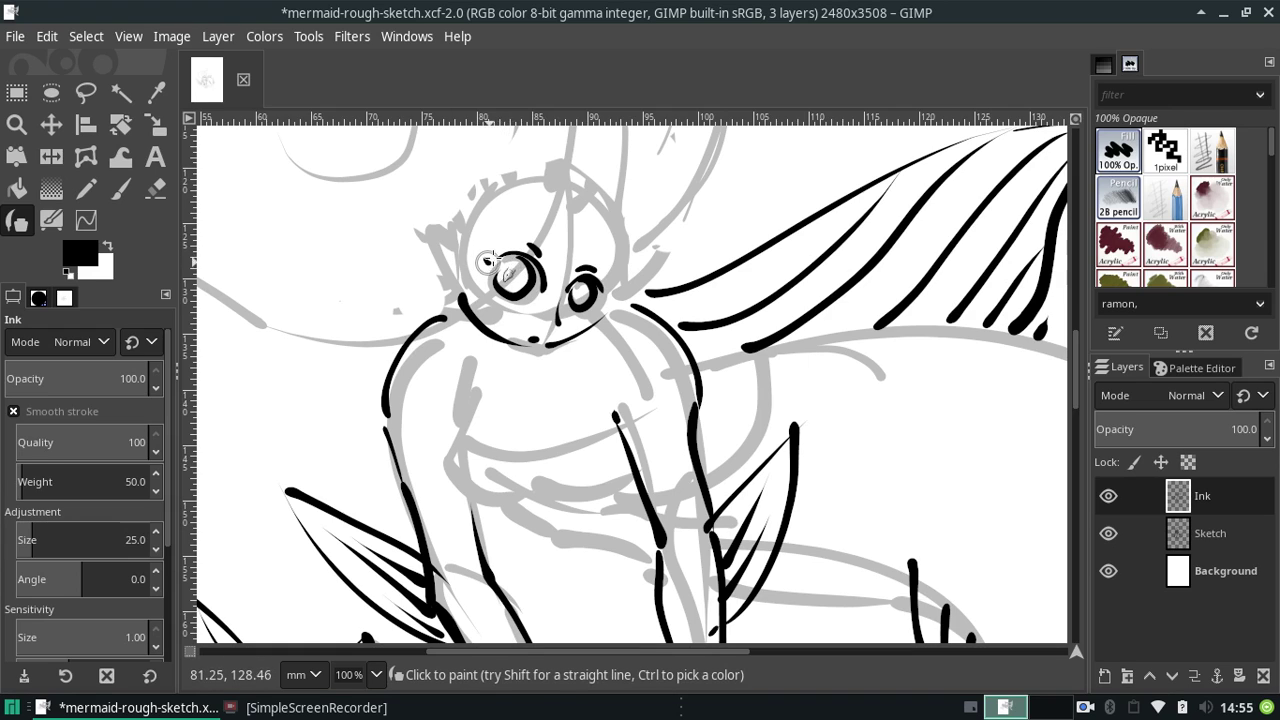
drag(505, 248, 484, 263)
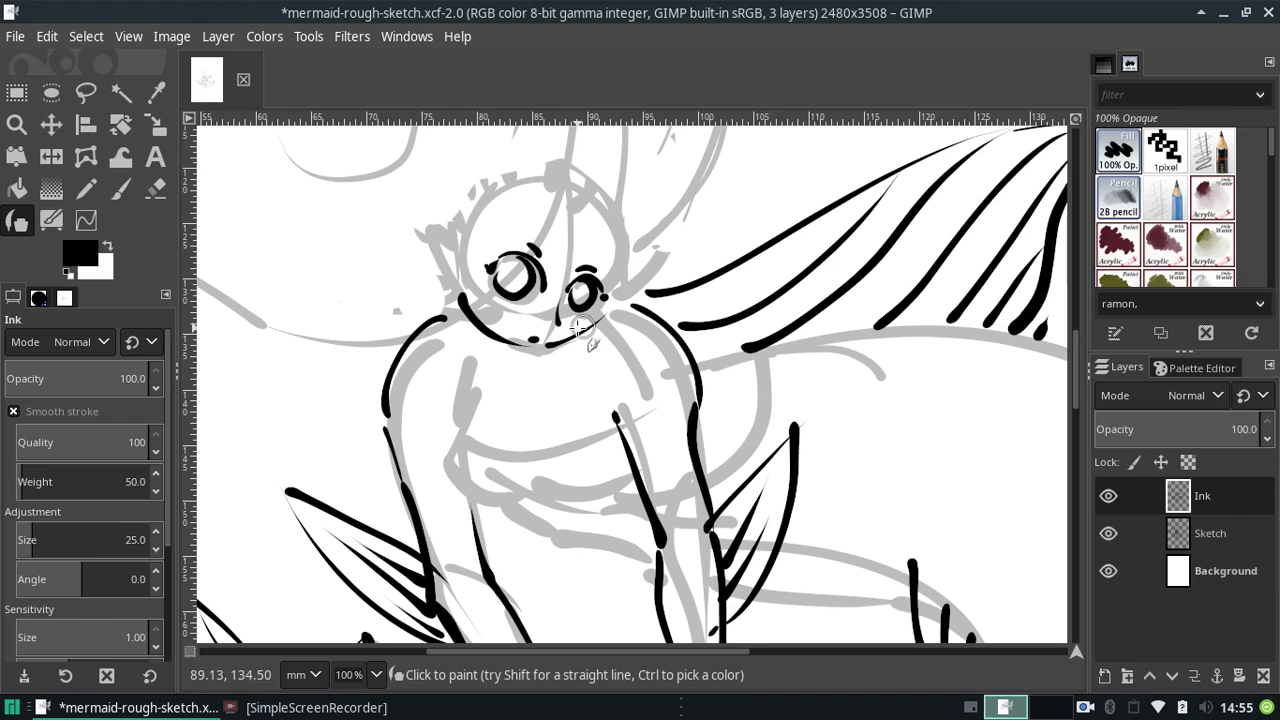
key(ctrl)
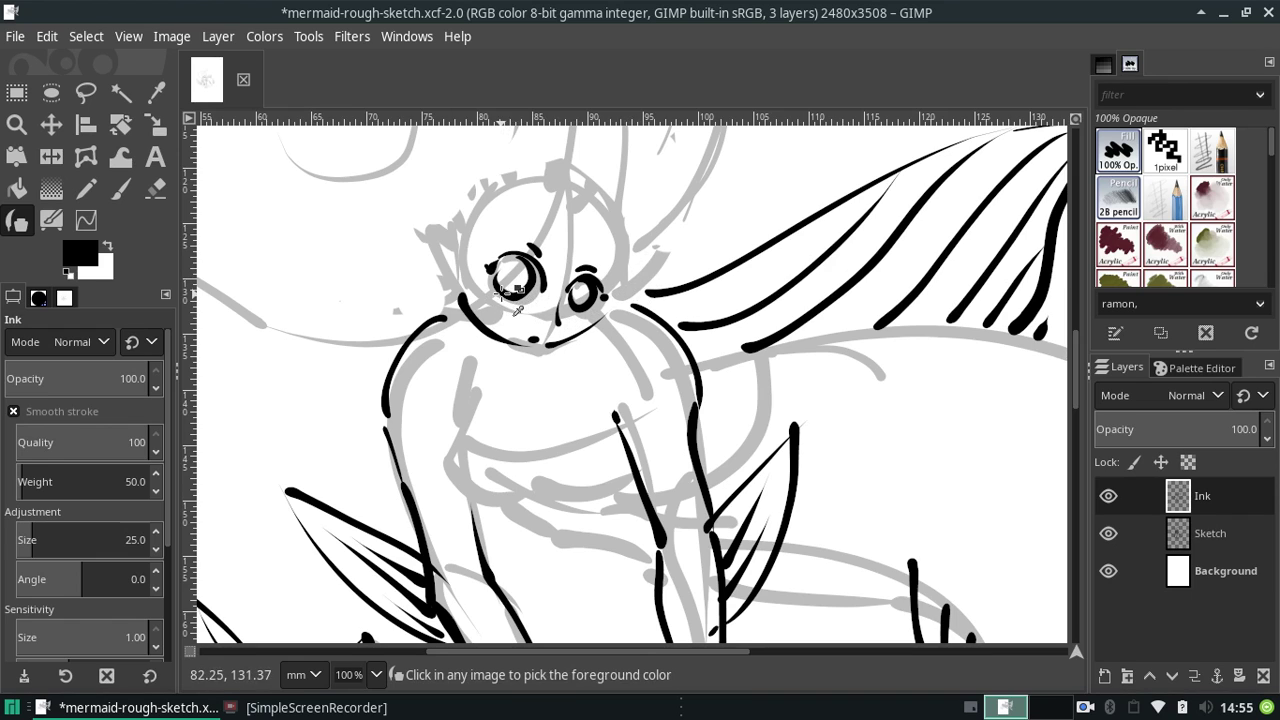
key(ctrl)
drag(497, 283, 530, 288)
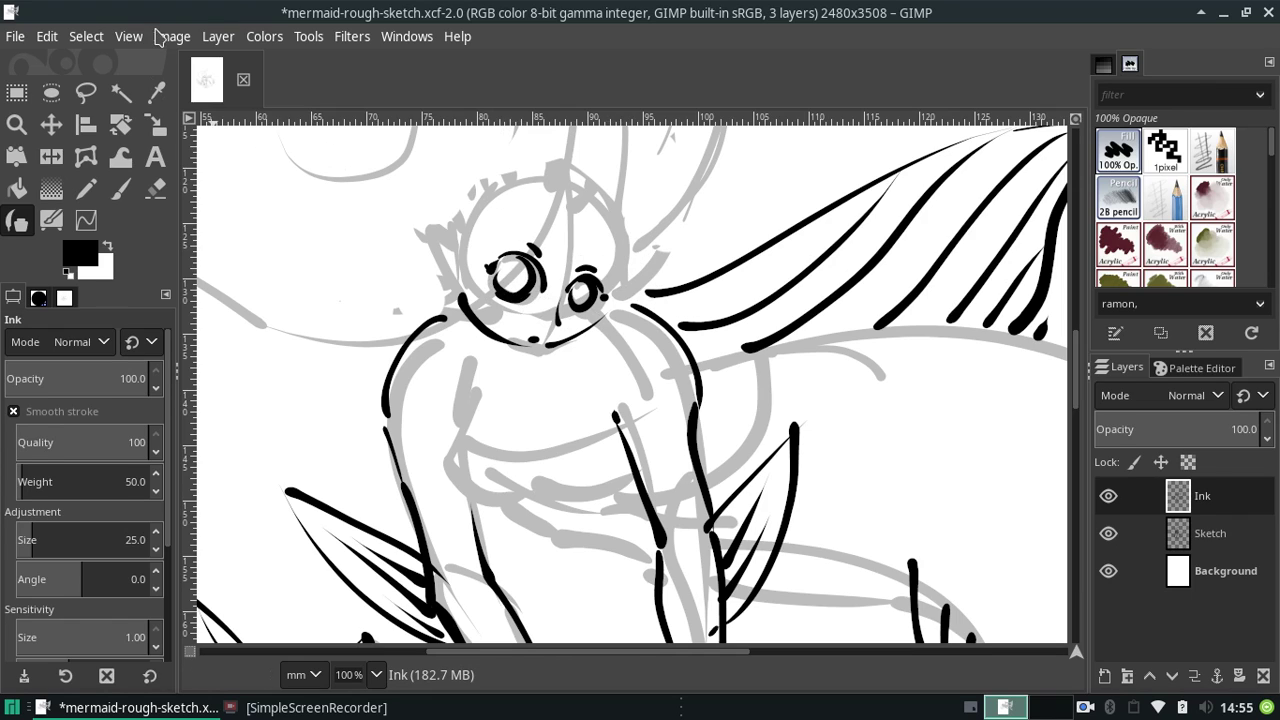
- Mirror the canvas view horizontally with View > Flip & Rotate > Flip Horizontally
click(169, 38)
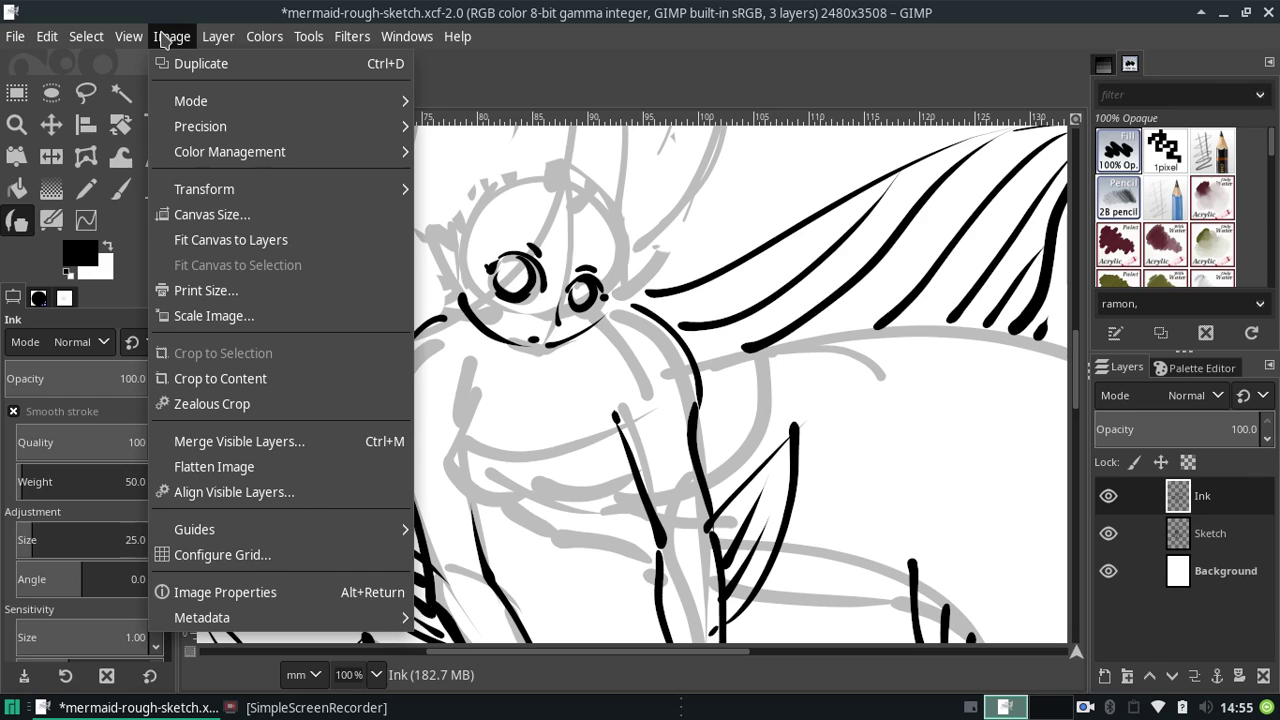
click(165, 37)
mouse_move(184, 154)
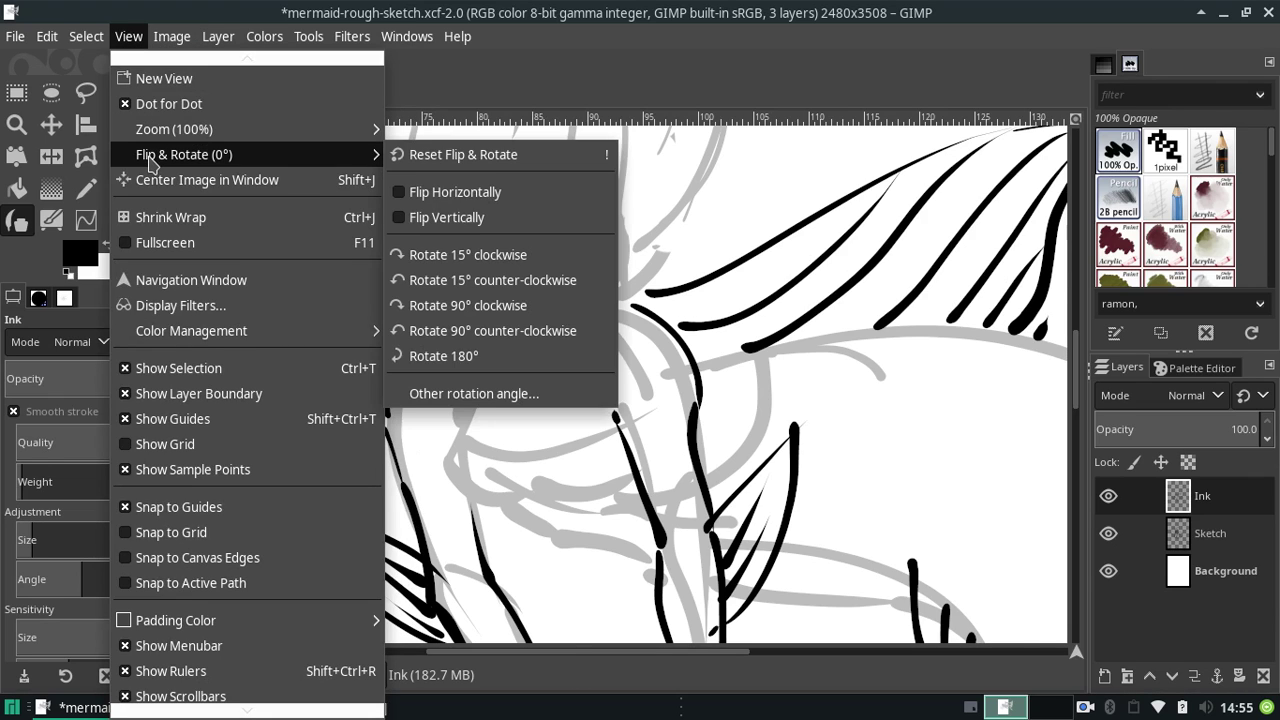
click(440, 191)
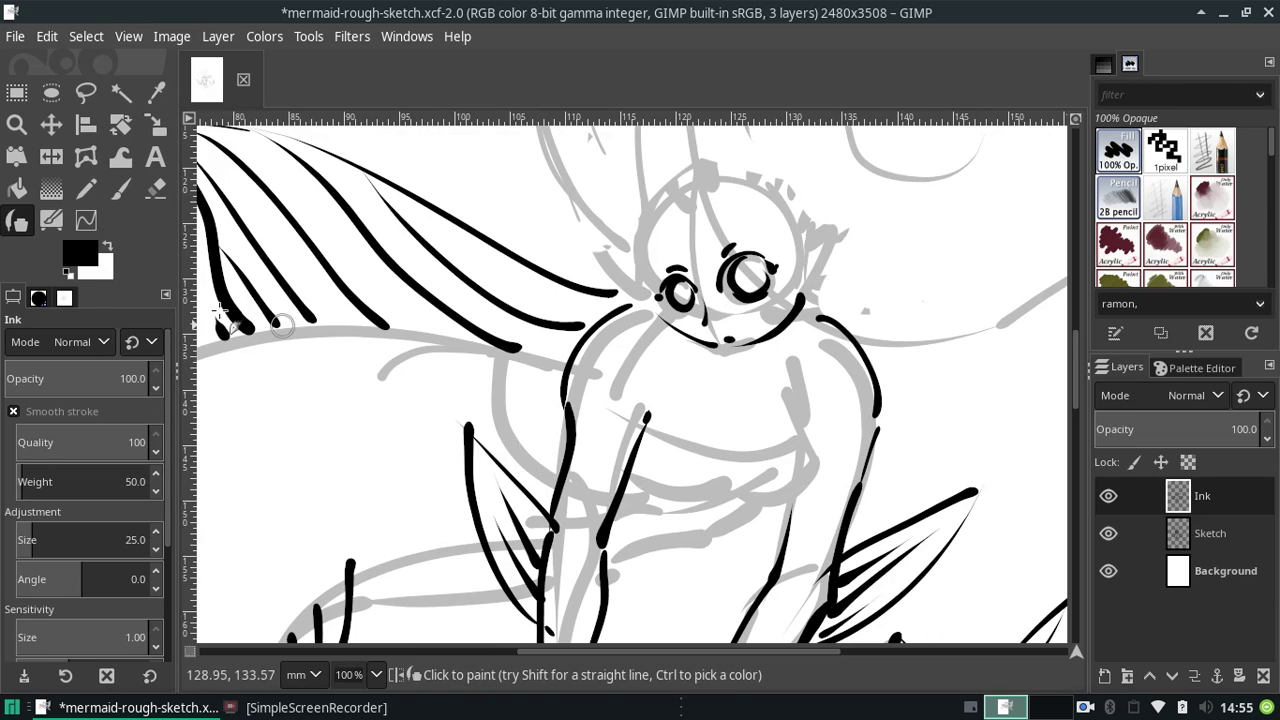
click(155, 188)
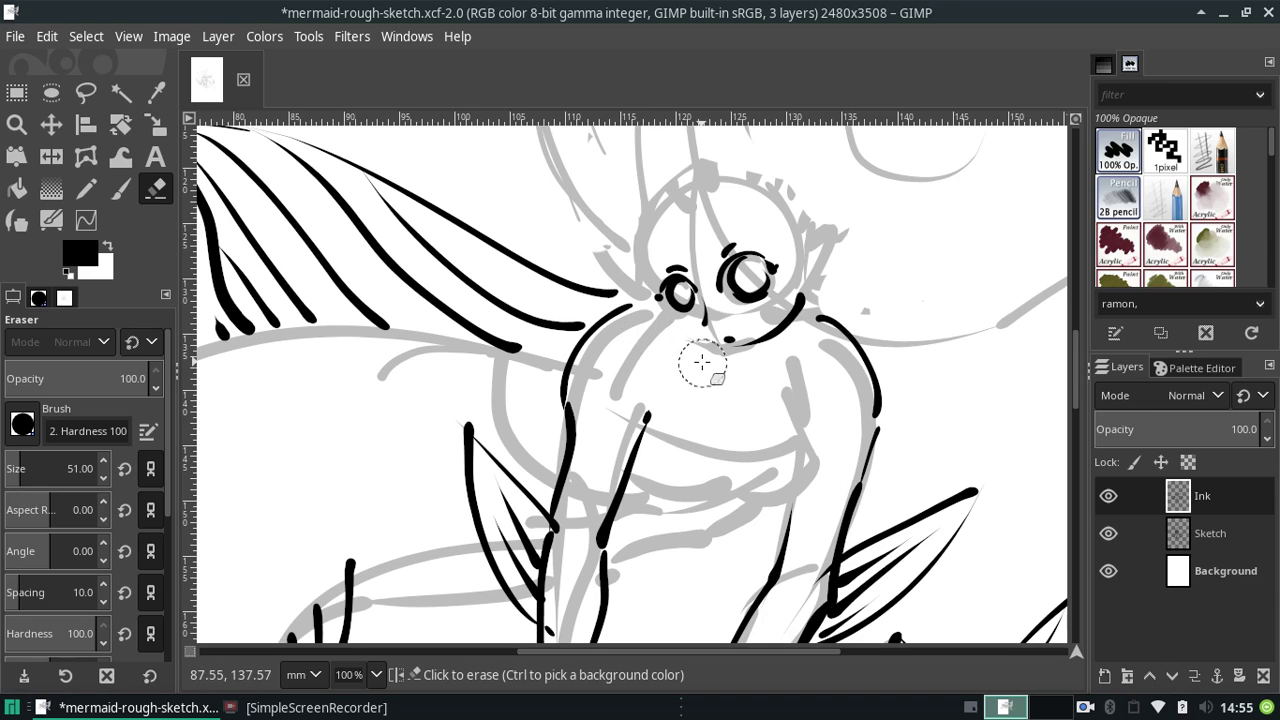
- Erase the stray ink under the face and the small blob on the right cheek
drag(705, 374, 706, 361)
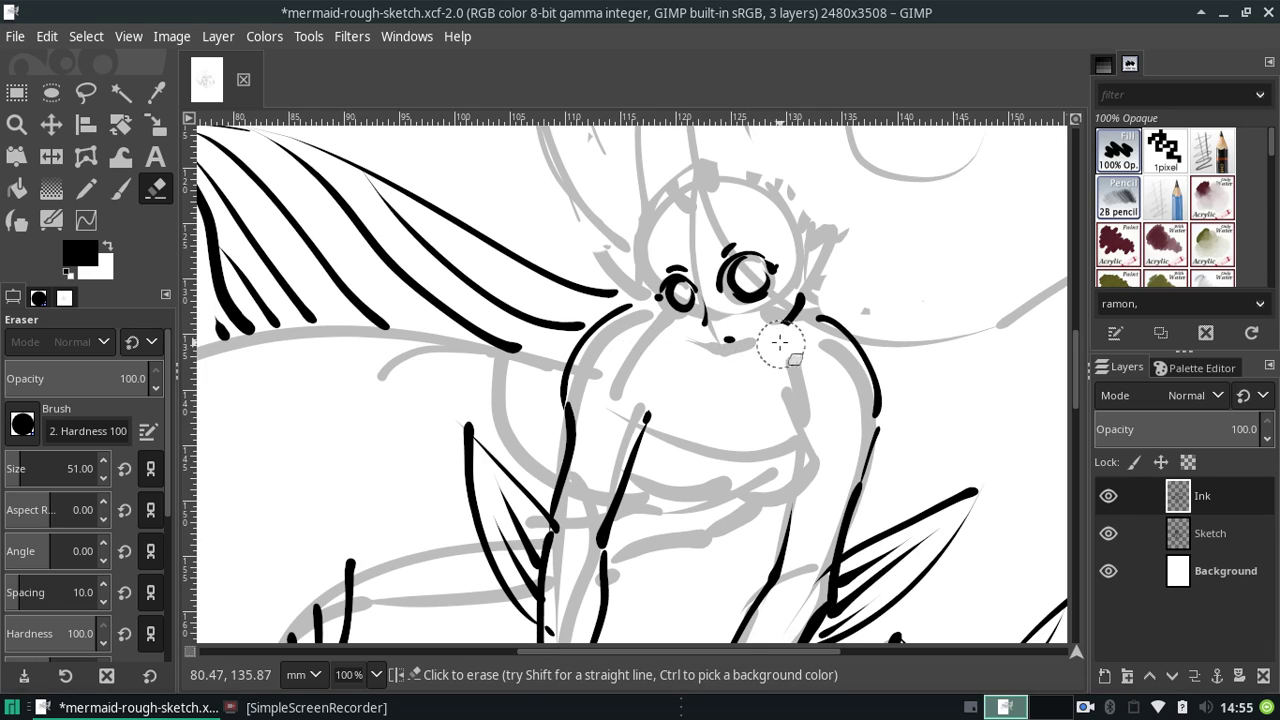
drag(794, 323, 797, 312)
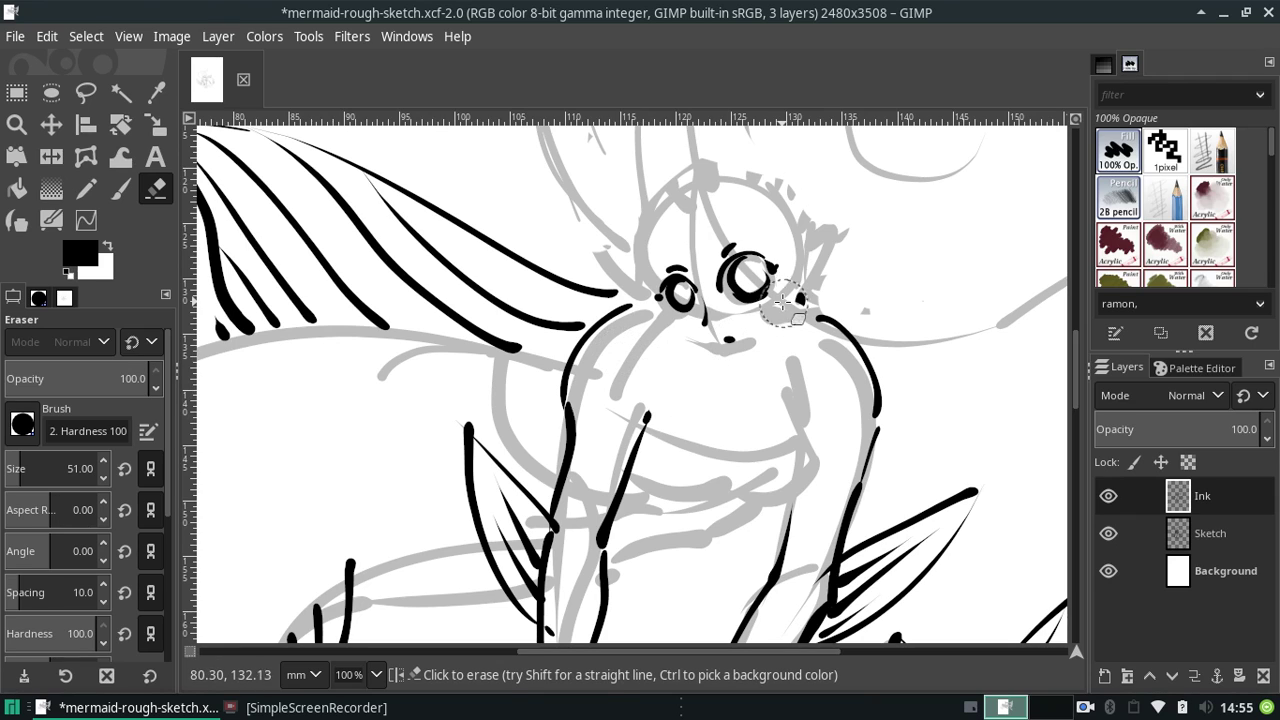
drag(782, 301, 800, 299)
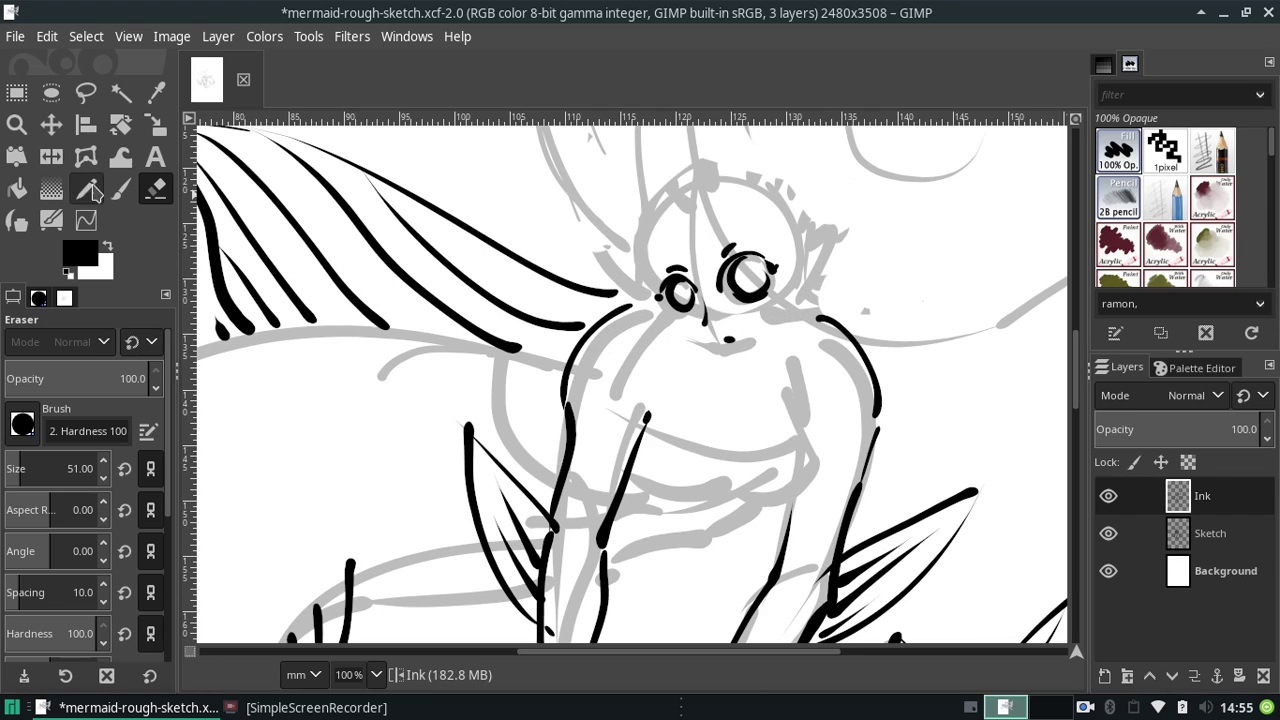
key(y)
key(k)
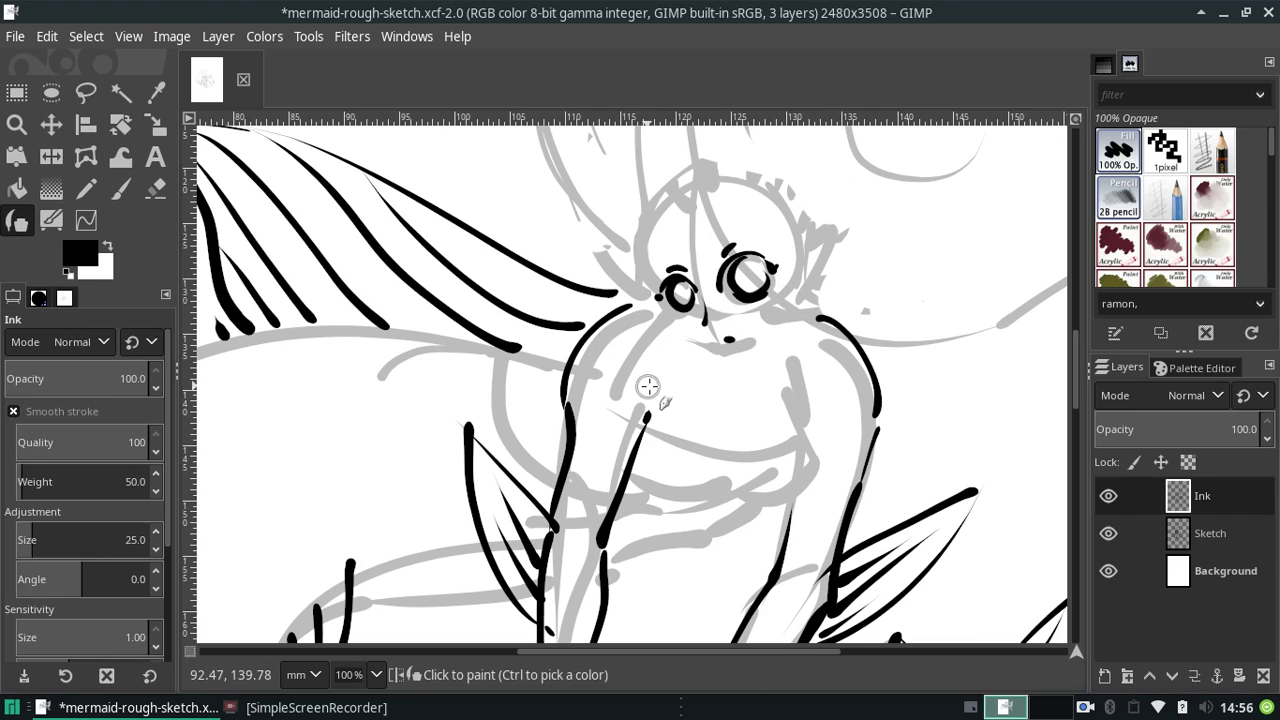
- Ink the curve under the left eye toward the mouth, retrying several times
drag(645, 297, 716, 350)
key(ctrl+z)
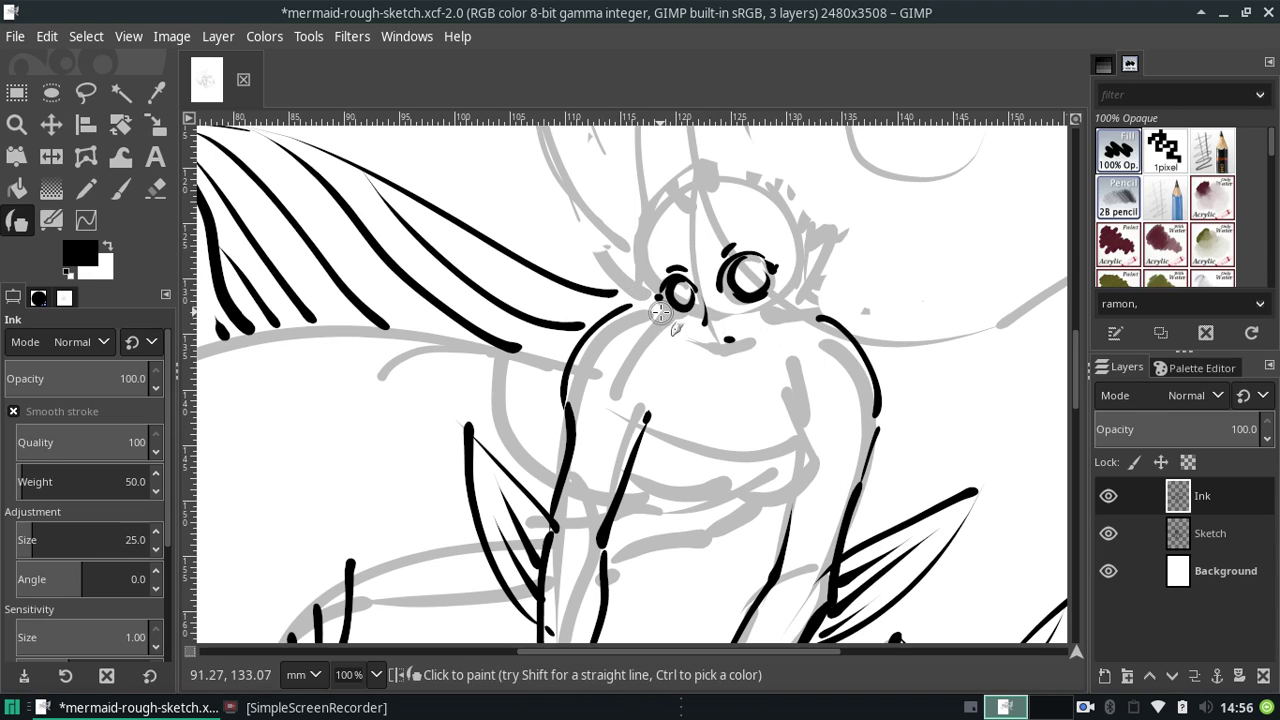
drag(657, 300, 716, 350)
key(ctrl+z)
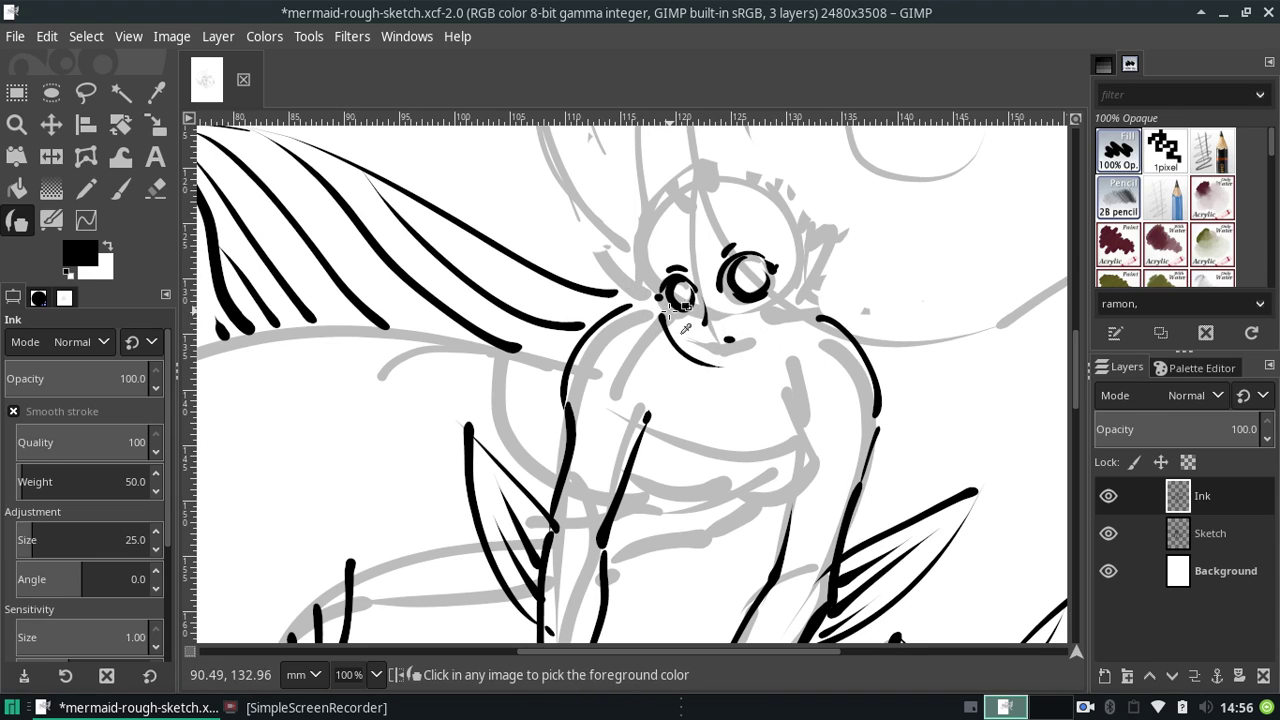
key(ctrl+z)
drag(664, 318, 718, 350)
key(ctrl+z)
- Draw the mouth's right half curving upward to the right
mouse_move(664, 318)
mouse_down()
mouse_move(718, 350)
mouse_move(786, 328)
mouse_up()
key(ctrl+z)
drag(722, 352, 788, 314)
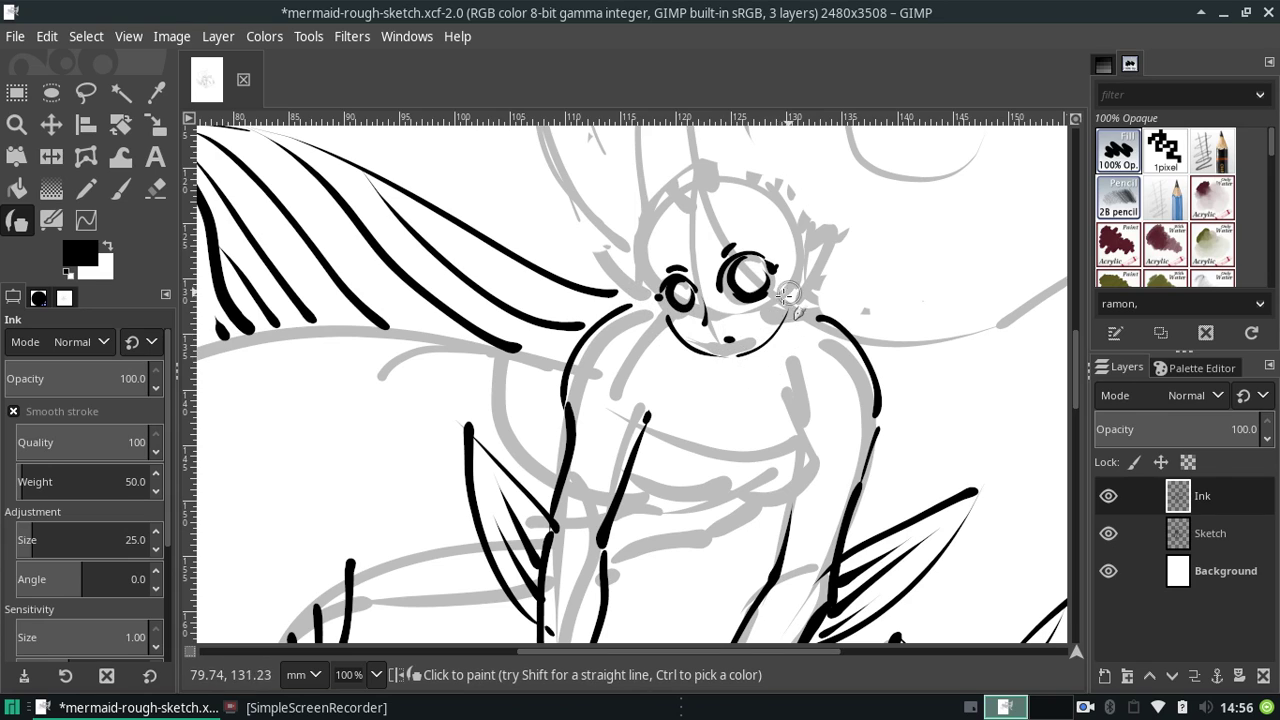
key(ctrl+z)
drag(722, 354, 796, 306)
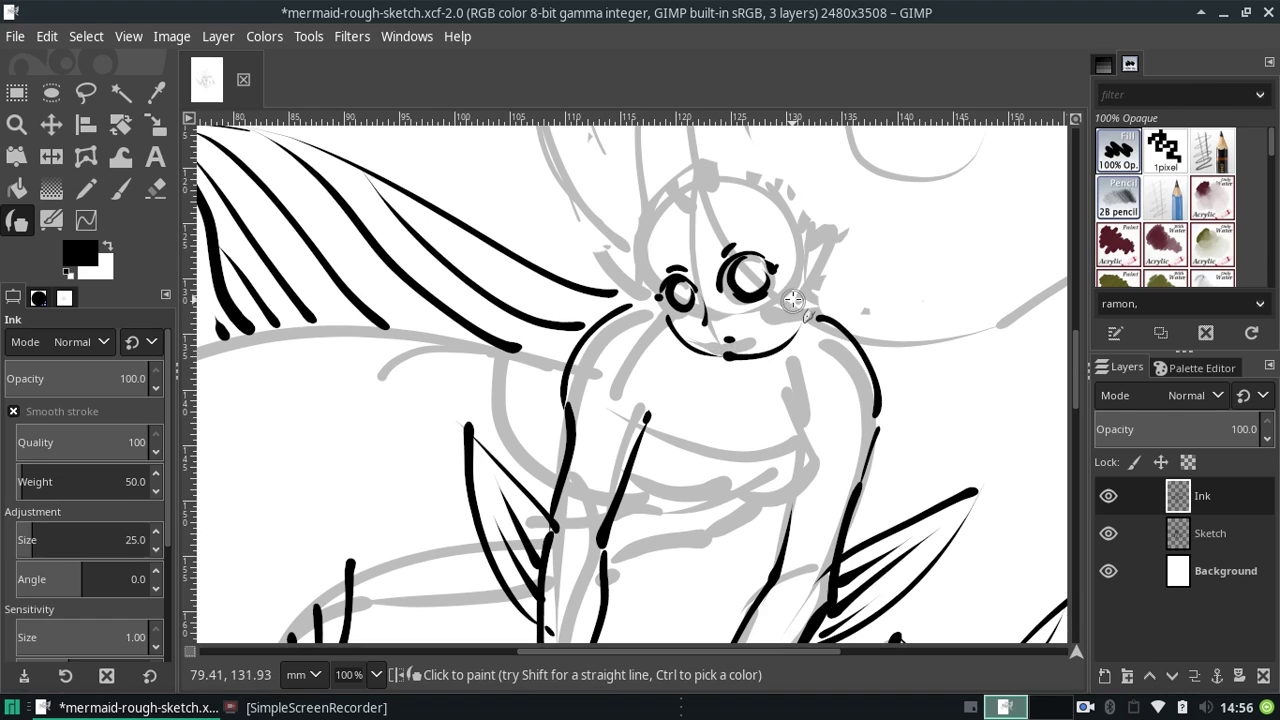
key(ctrl+z)
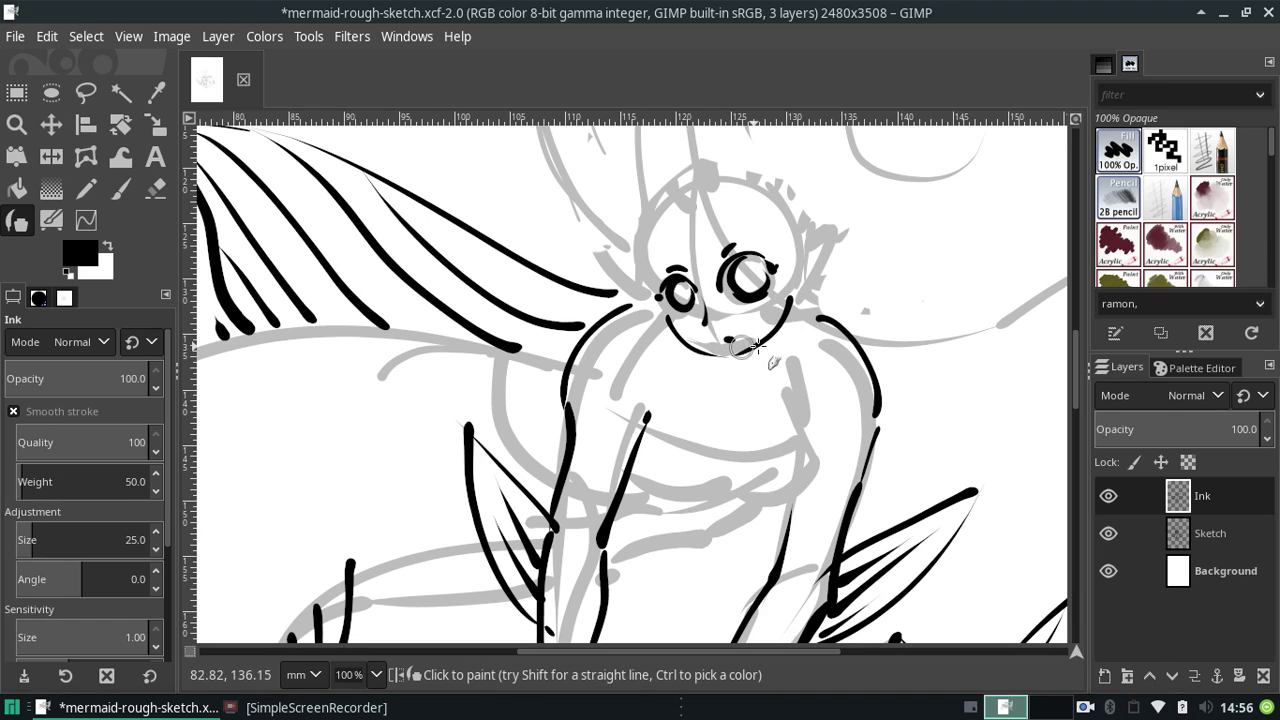
drag(722, 354, 798, 284)
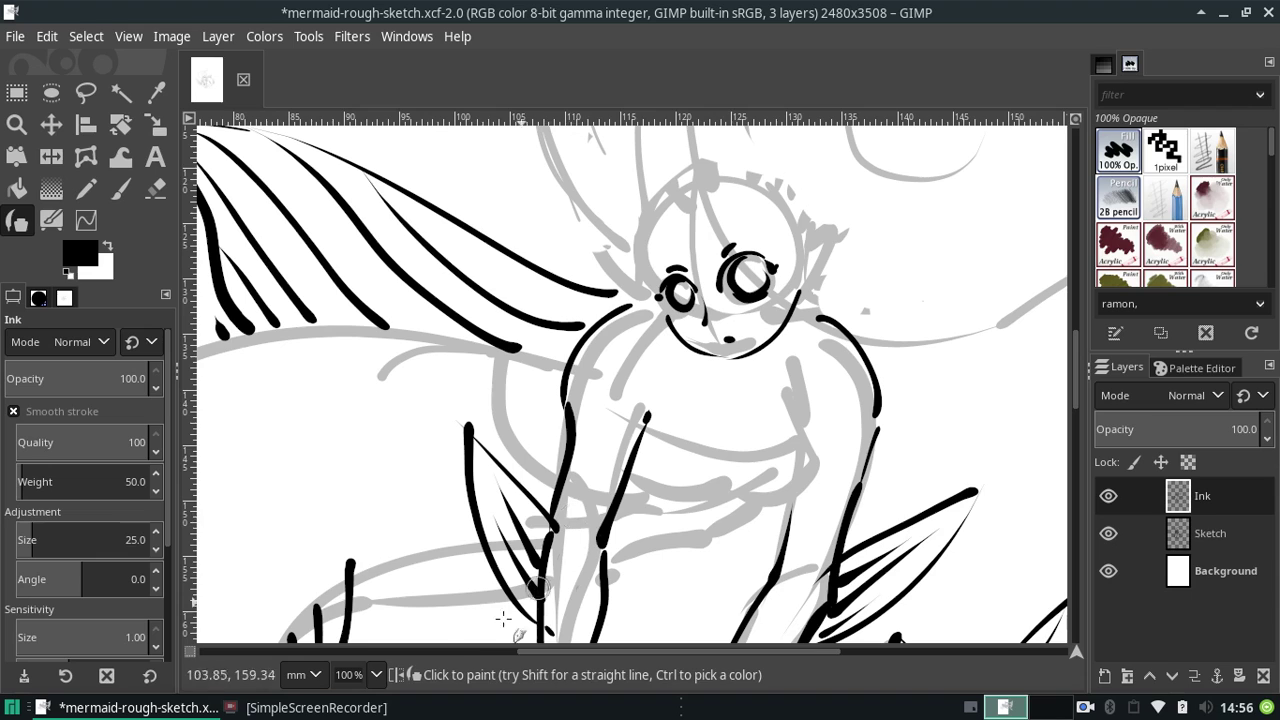
- Zoom out to 50% and ink a long curling hair strand with an inner curl
click(380, 672)
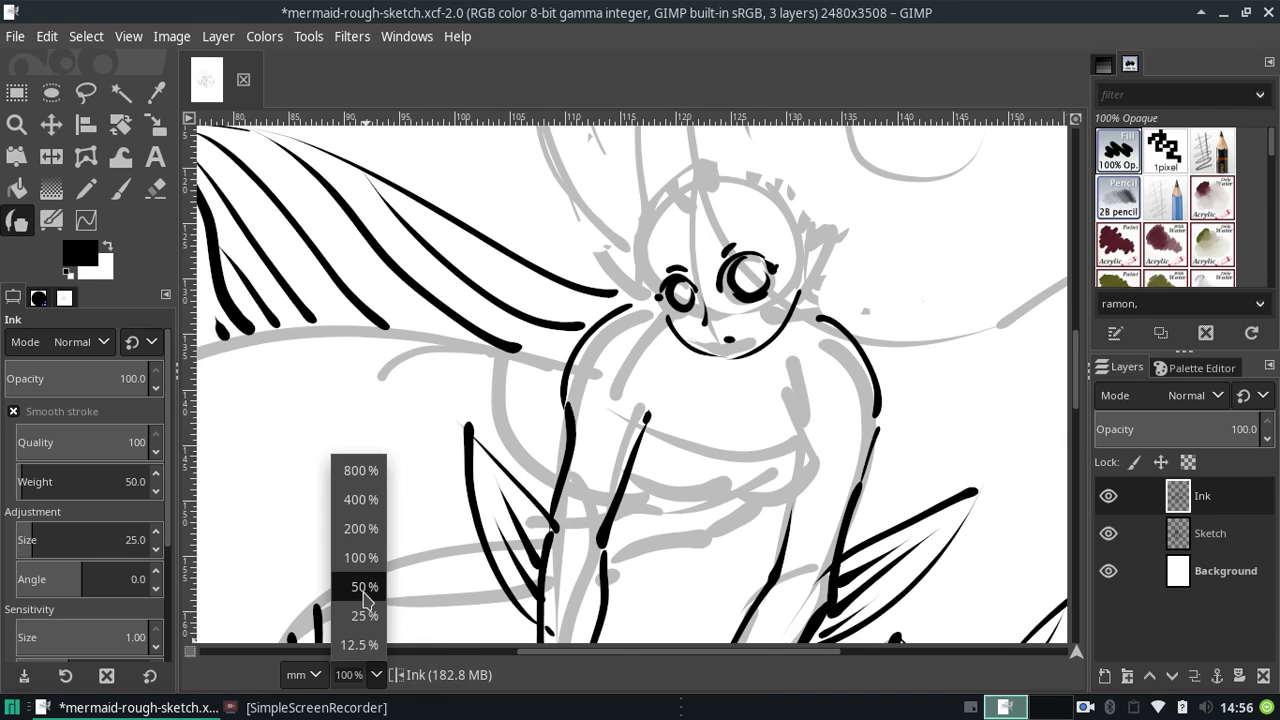
click(366, 598)
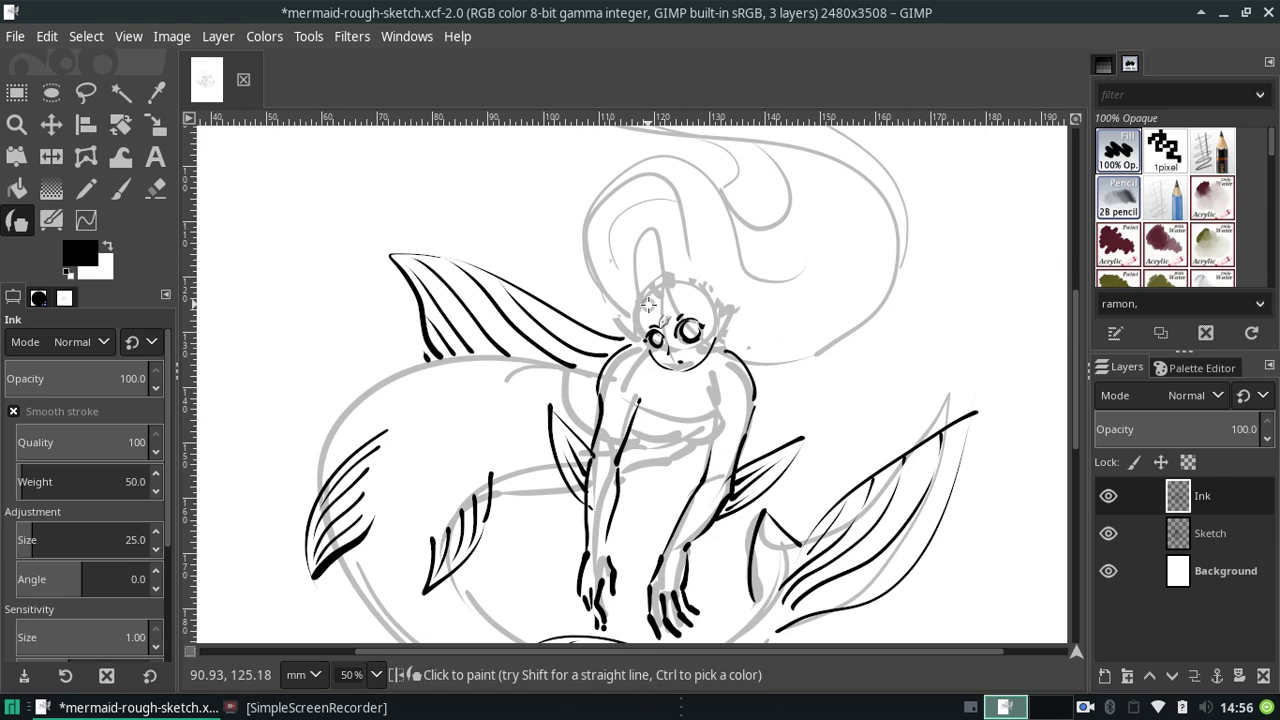
mouse_move(643, 298)
mouse_down()
mouse_move(663, 257)
mouse_move(670, 285)
mouse_up()
key(ctrl+z)
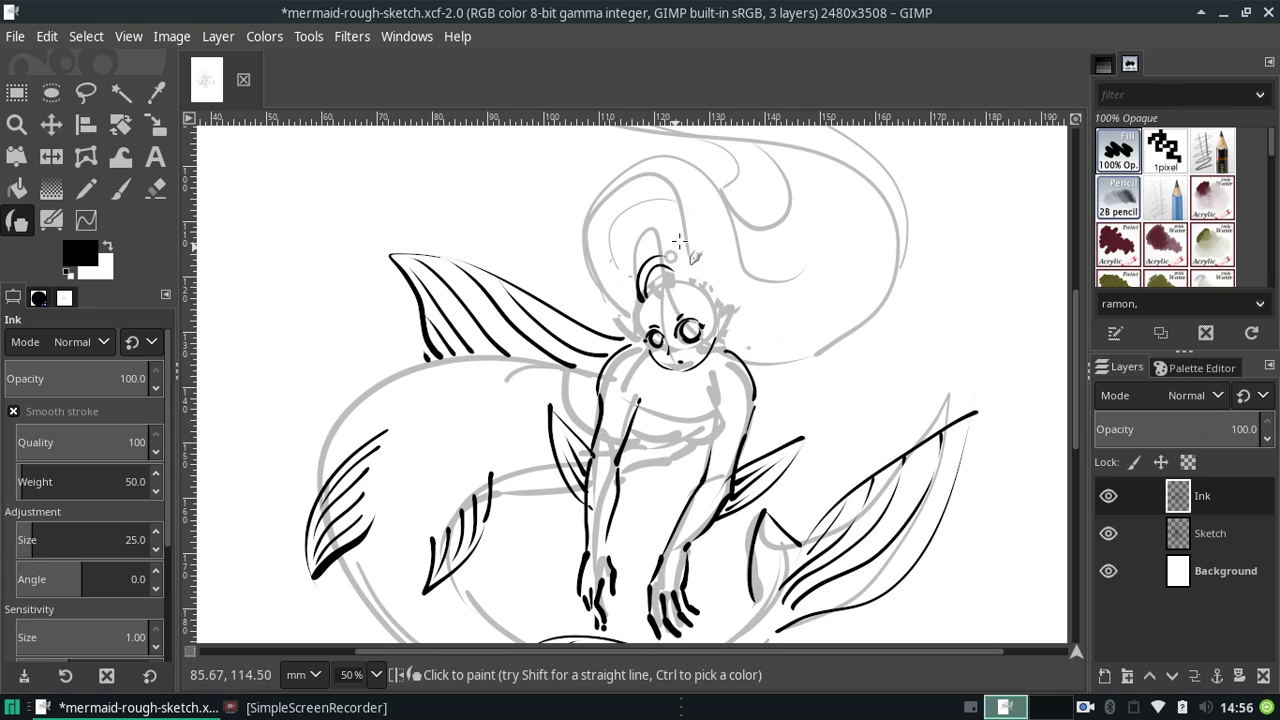
drag(672, 270, 763, 259)
key(ctrl+z)
drag(675, 269, 743, 216)
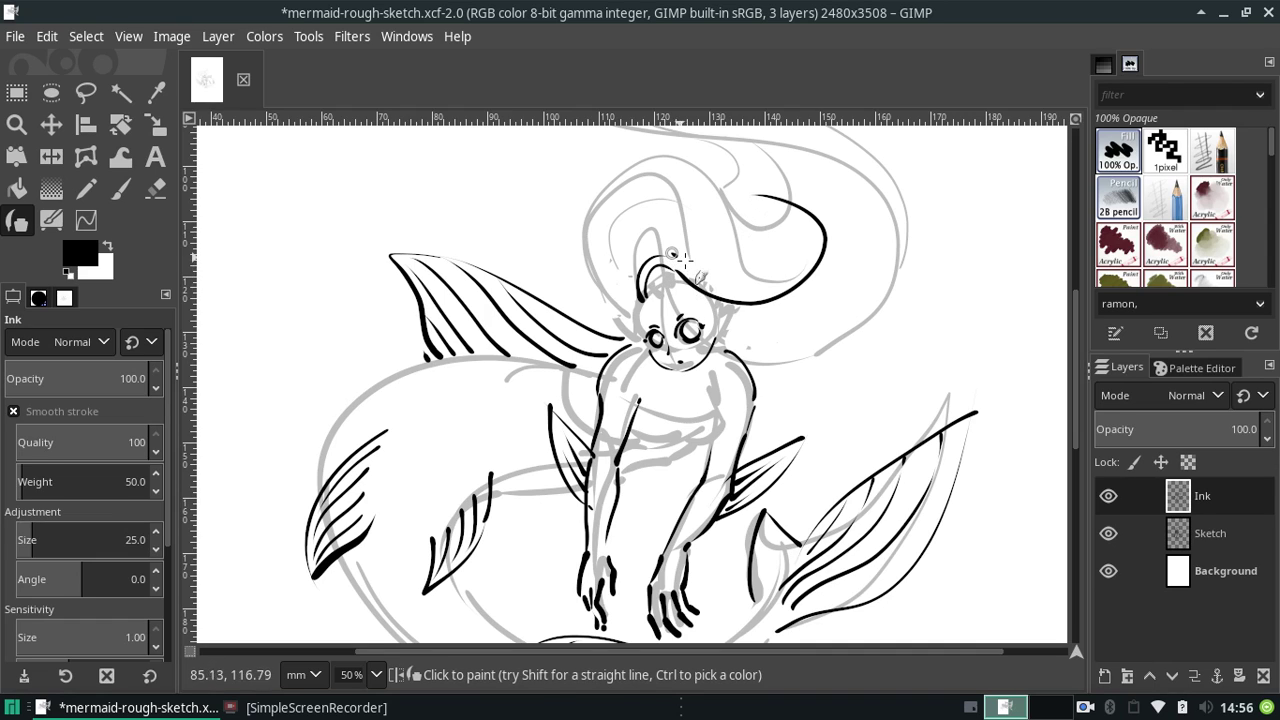
drag(672, 255, 738, 222)
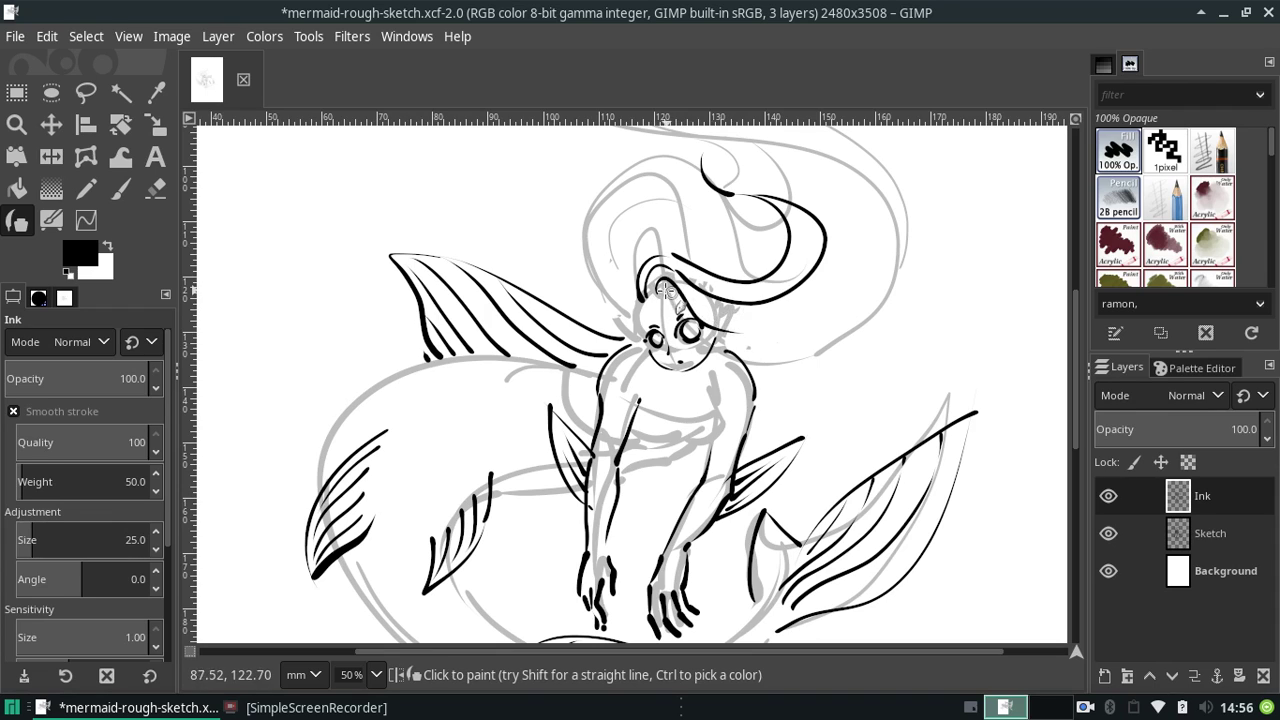
- Try a long hair curve rising past the right eye, then undo it
mouse_move(665, 290)
mouse_down()
mouse_move(740, 330)
mouse_move(830, 349)
mouse_up()
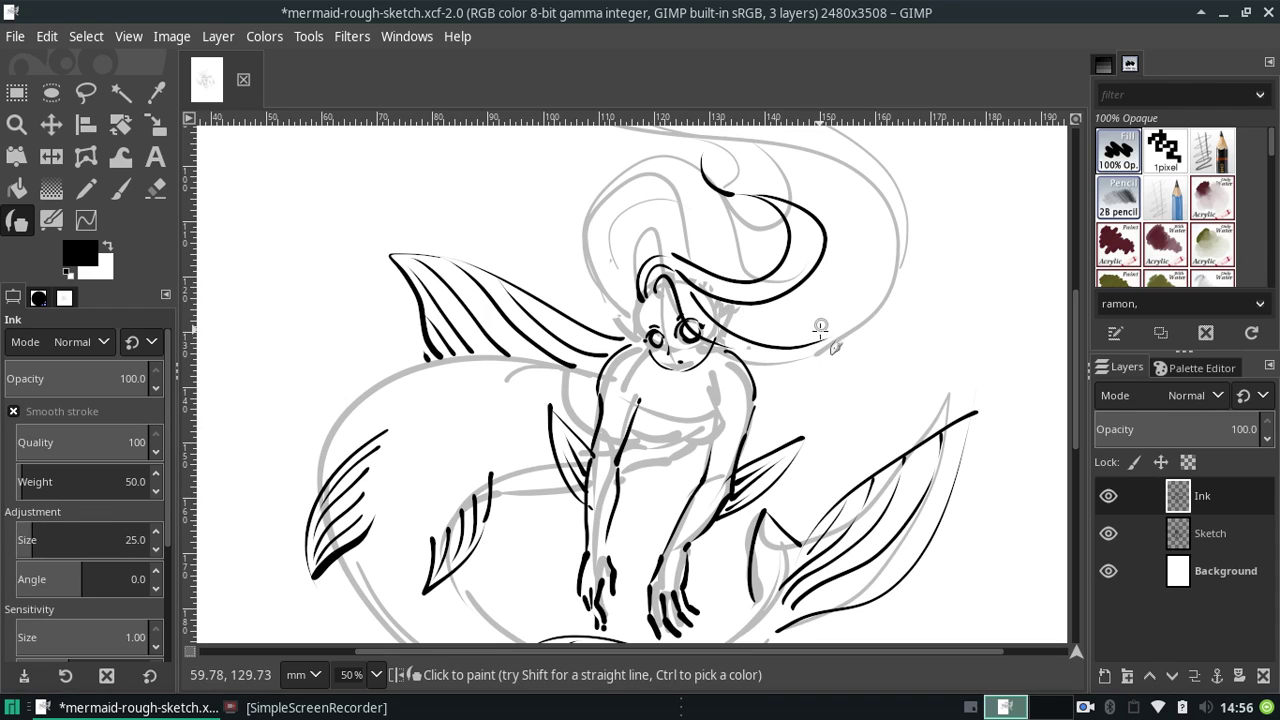
key(ctrl+z)
mouse_move(712, 325)
mouse_down()
mouse_move(834, 205)
mouse_move(742, 138)
mouse_up()
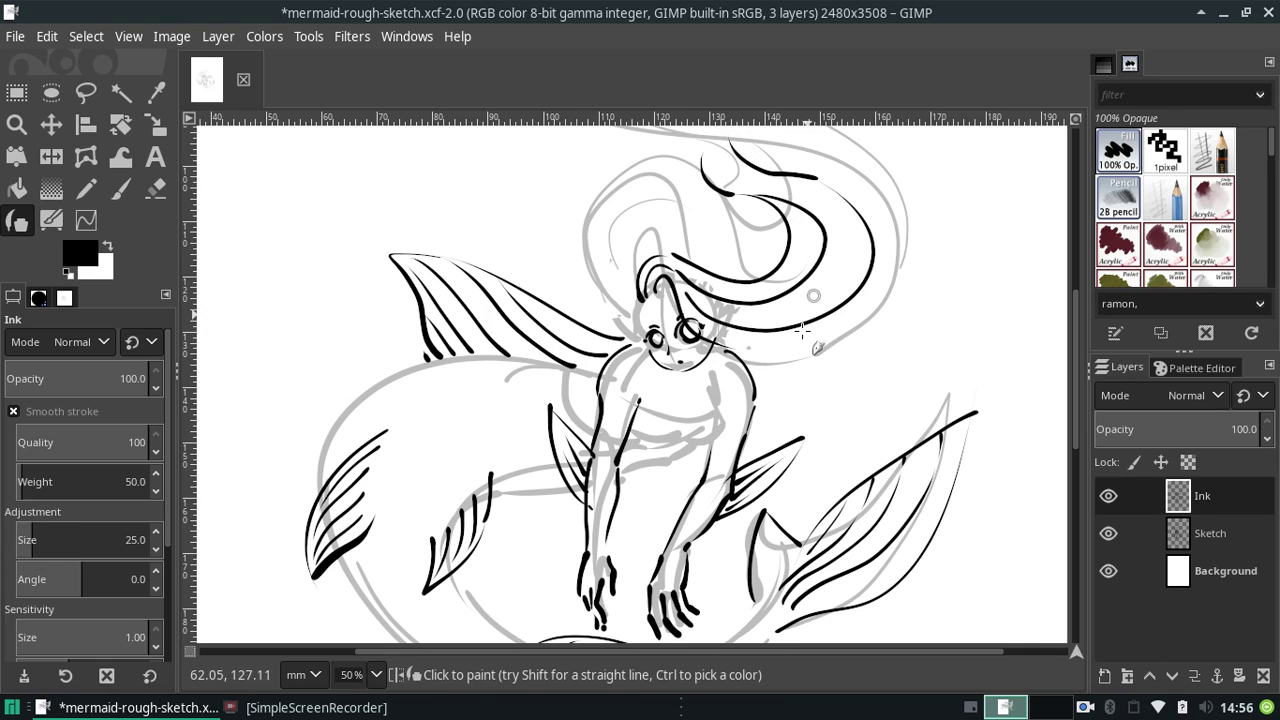
key(ctrl+z)
key(ctrl+z)
key(ctrl+z)
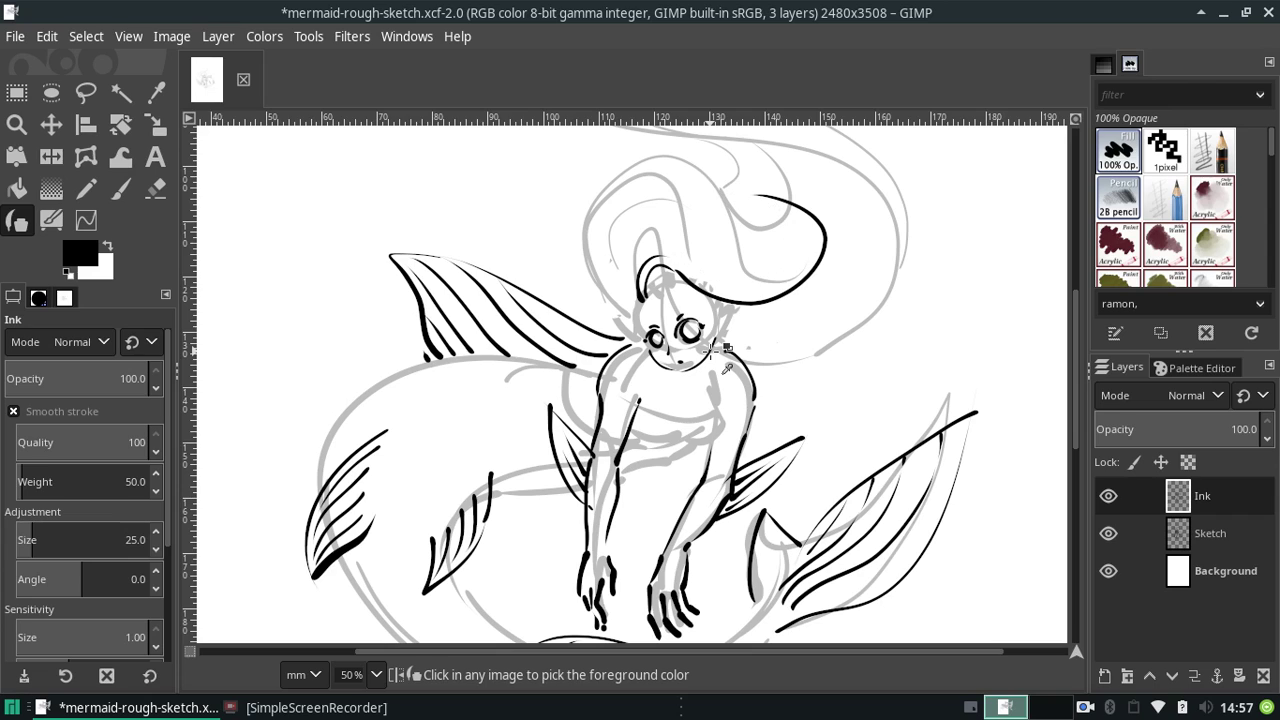
key(ctrl+z)
key(ctrl+z)
- Clear the short hair strokes and ink a large arc from the face over the hair
key(ctrl+z)
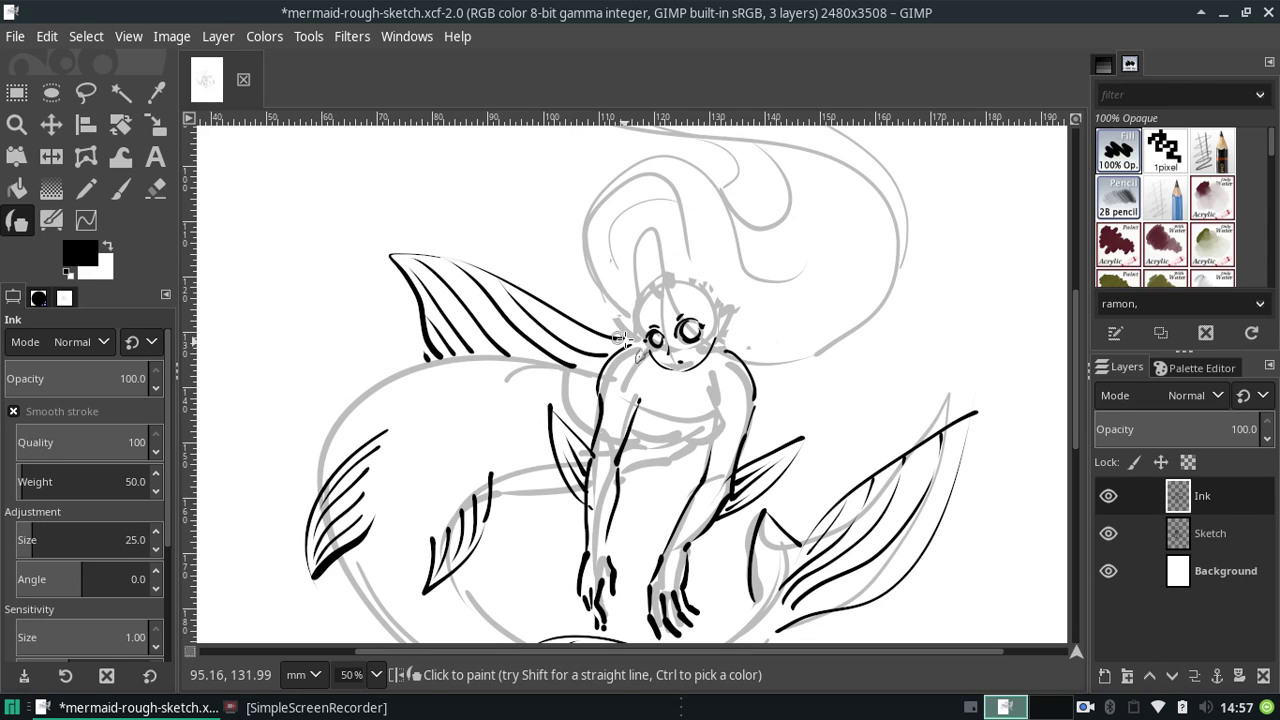
mouse_move(640, 300)
mouse_down()
mouse_move(658, 304)
mouse_move(663, 290)
mouse_move(652, 246)
mouse_up()
key(ctrl+z)
key(ctrl+z)
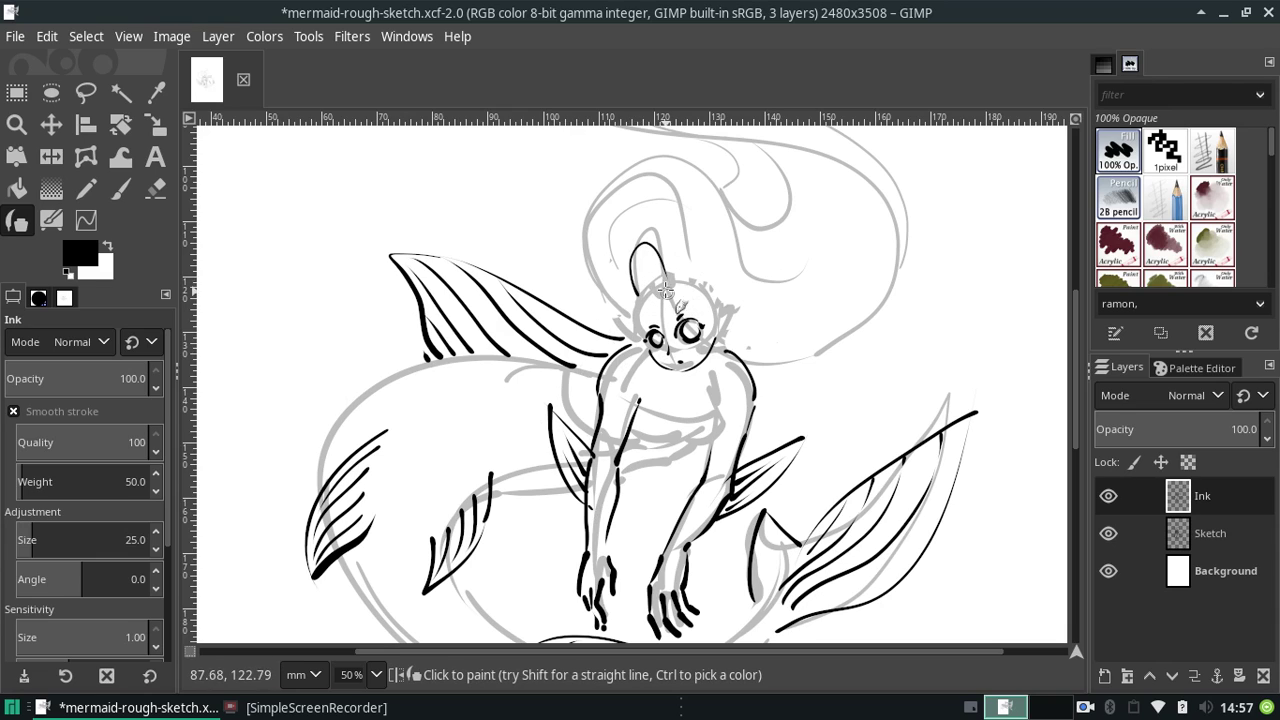
key(ctrl+z)
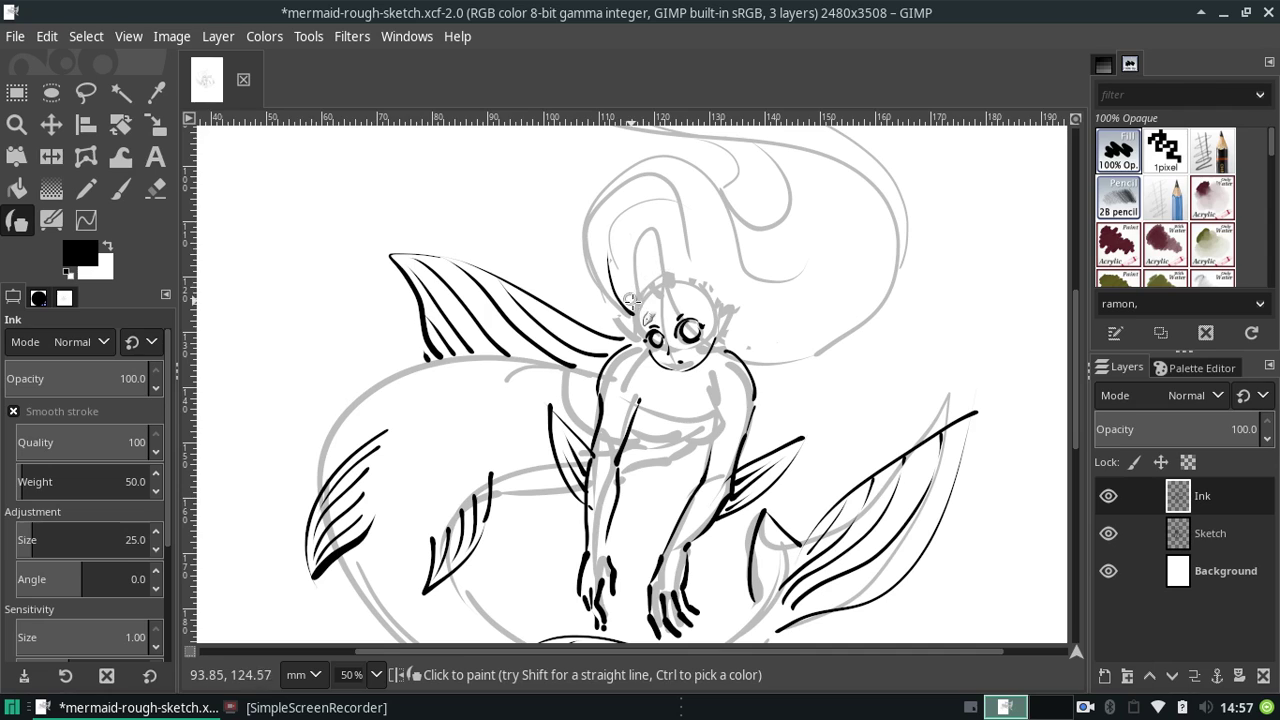
key(ctrl+z)
drag(634, 291, 840, 284)
key(ctrl+z)
drag(672, 292, 800, 180)
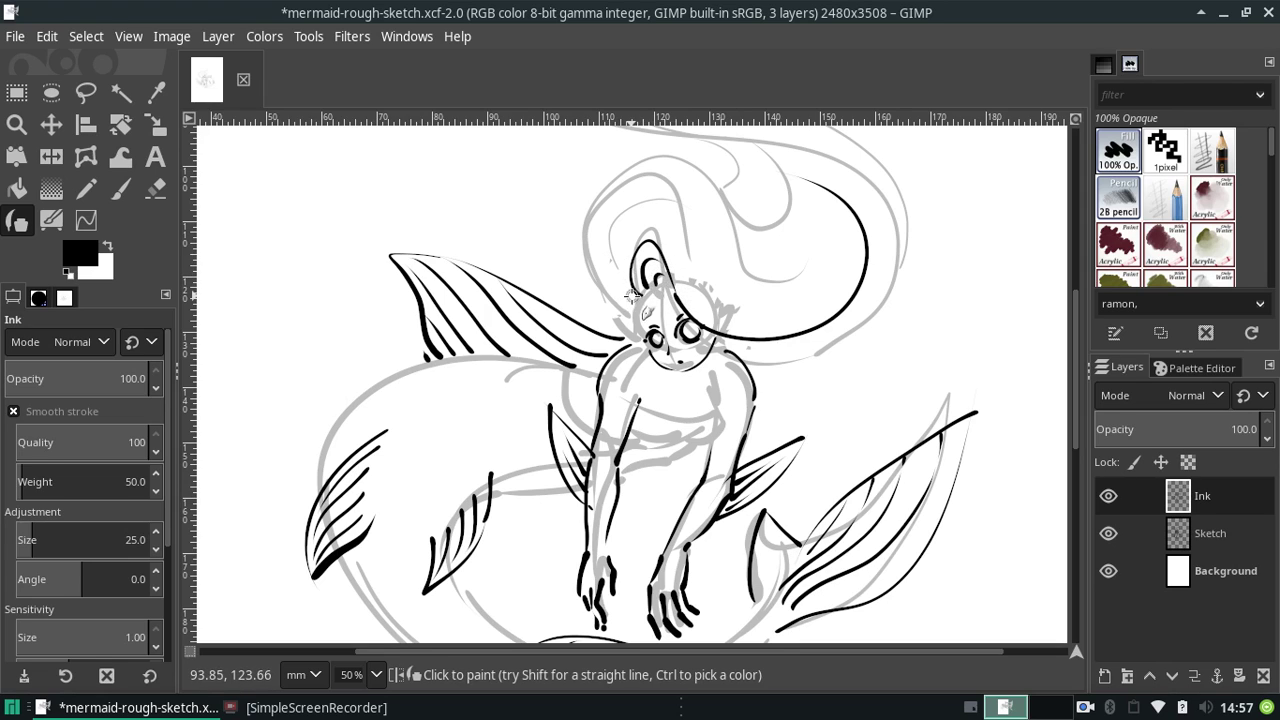
- Ink the long arc across the top of the mermaid's hair, redrawing it until the curve fits
mouse_move(628, 296)
mouse_down()
mouse_move(763, 234)
mouse_move(812, 244)
mouse_move(787, 192)
mouse_move(636, 148)
mouse_move(858, 216)
mouse_up()
key(ctrl+z)
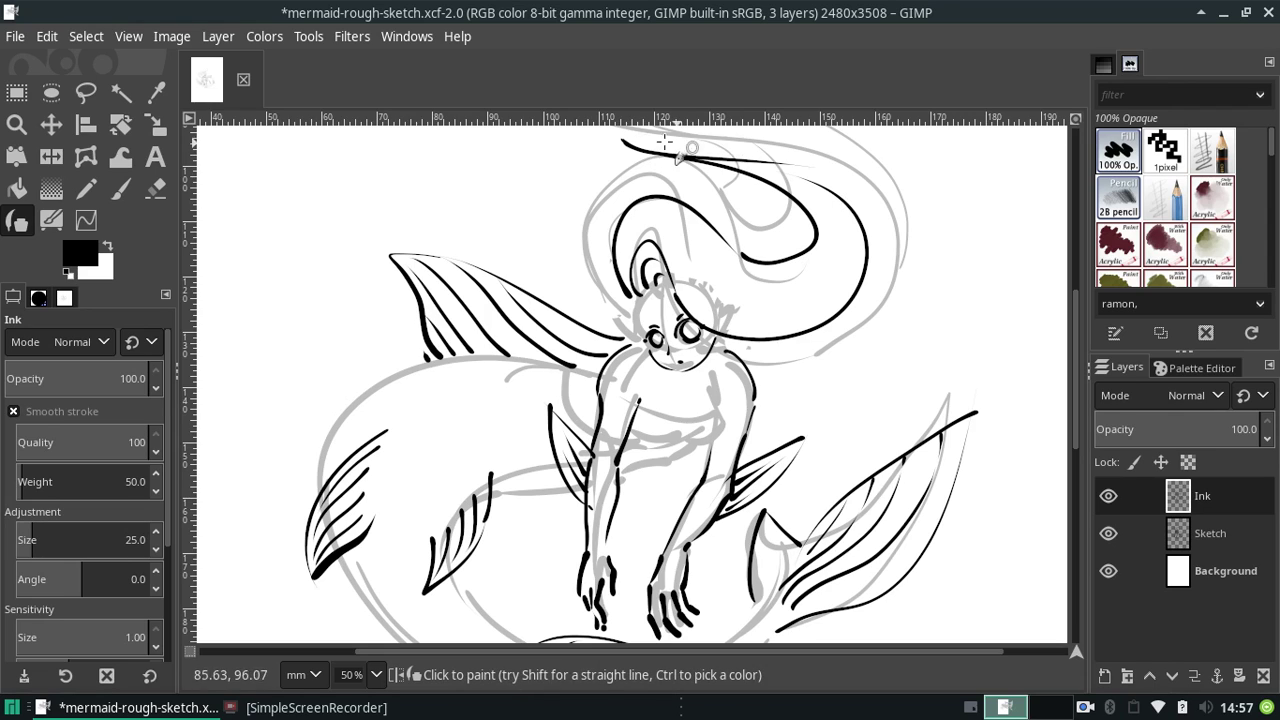
key(ctrl+z)
drag(626, 137, 842, 187)
key(ctrl+z)
drag(624, 137, 876, 206)
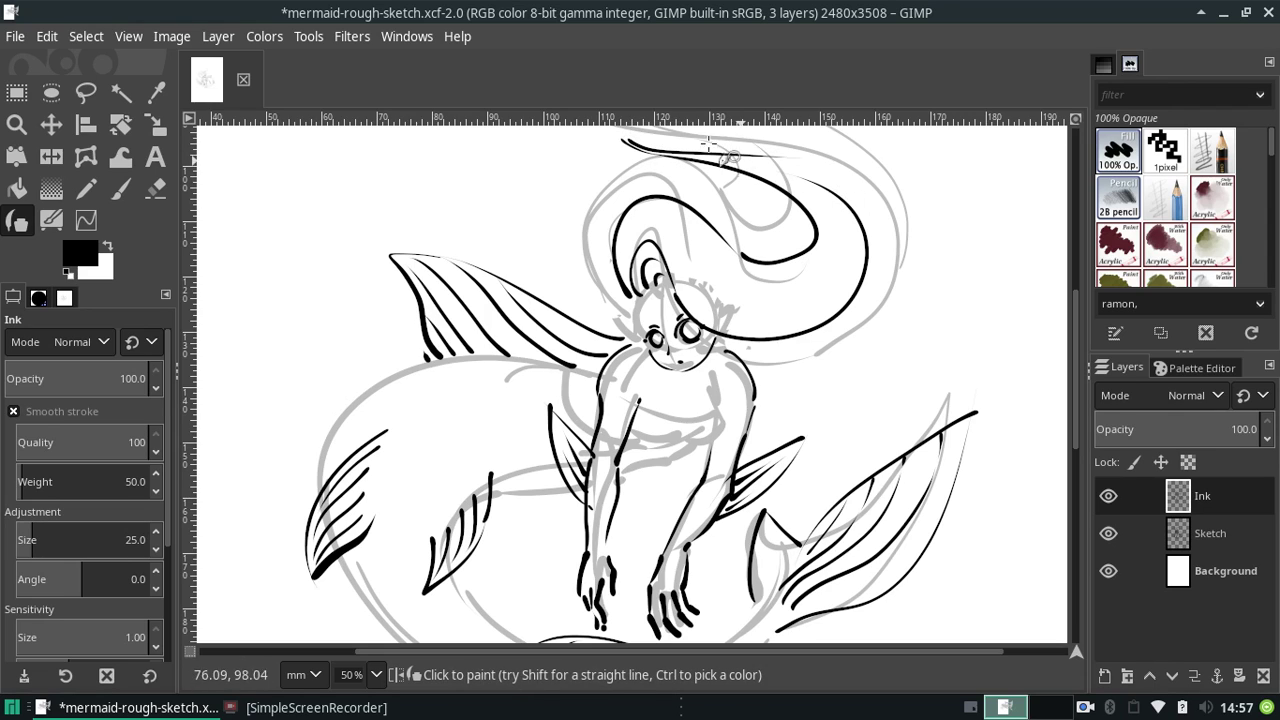
key(ctrl+z)
drag(626, 138, 835, 220)
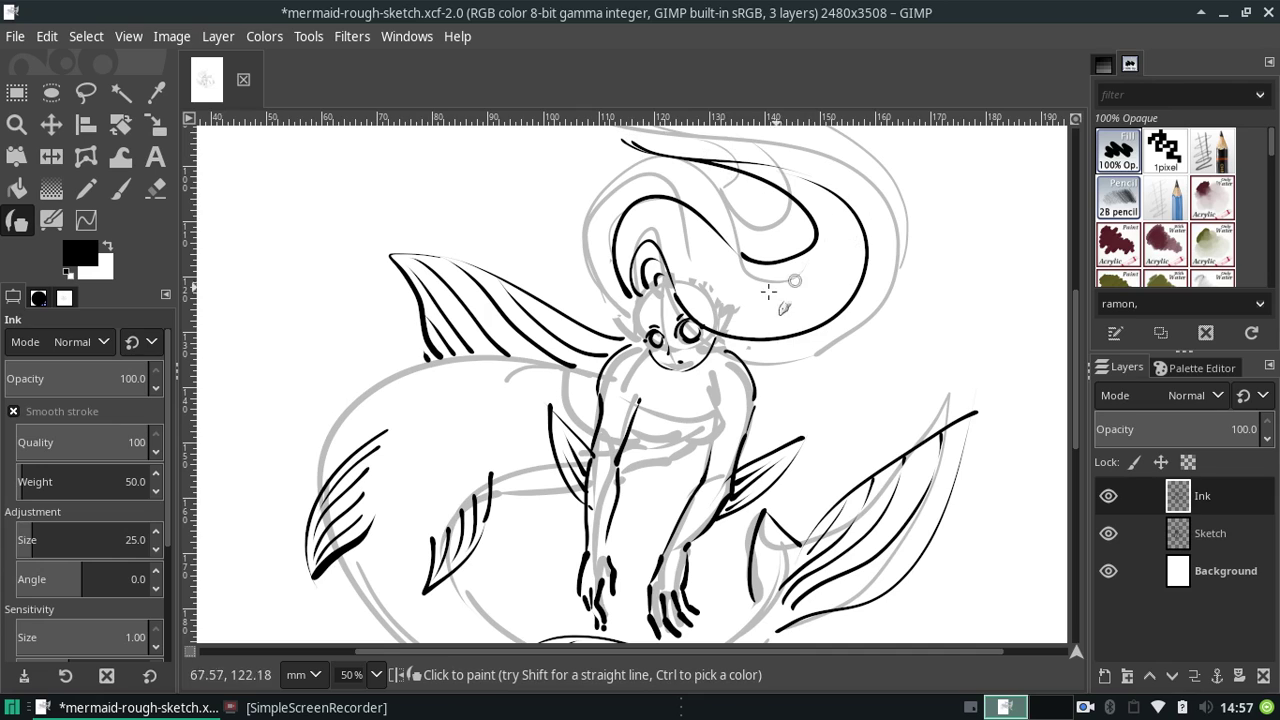
key(ctrl+z)
drag(692, 156, 800, 180)
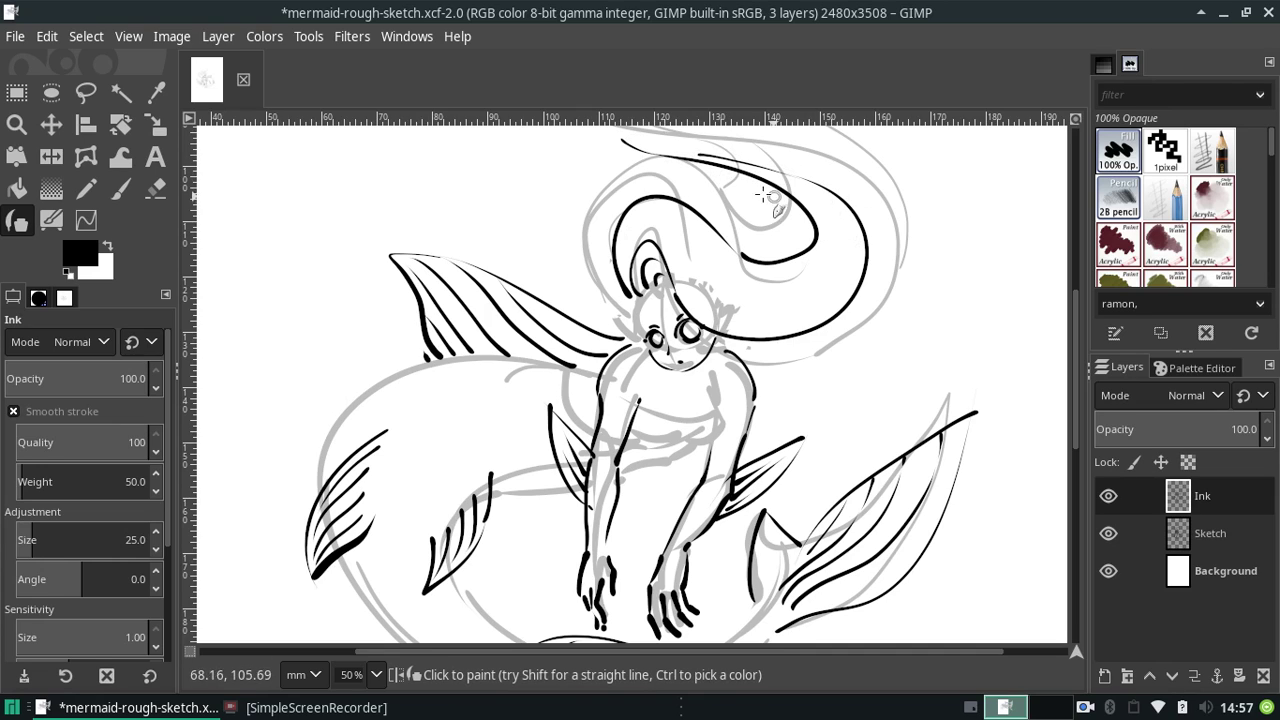
- Add a thin stroke along the hair's top and strands curving down its right side
drag(704, 158, 822, 192)
key(ctrl+z)
key(ctrl+z)
drag(720, 156, 810, 197)
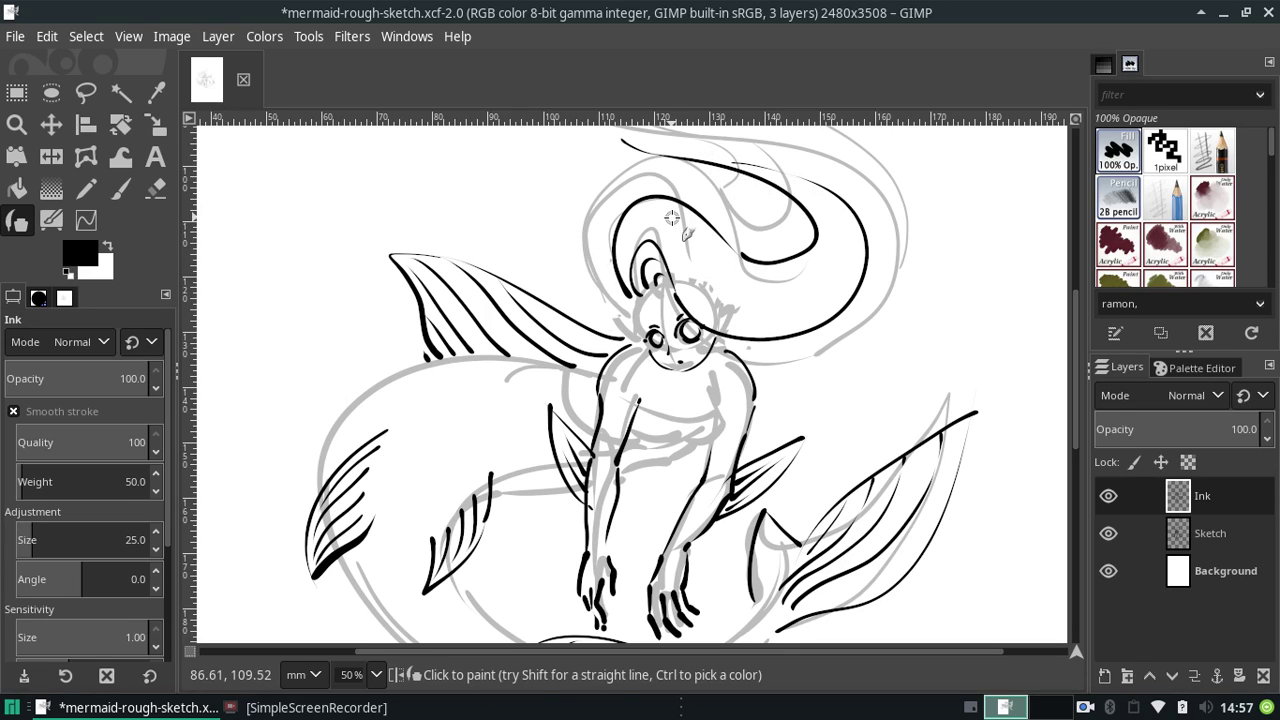
mouse_move(628, 250)
mouse_down()
mouse_move(760, 285)
mouse_move(808, 320)
mouse_move(800, 233)
mouse_up()
drag(799, 322, 801, 208)
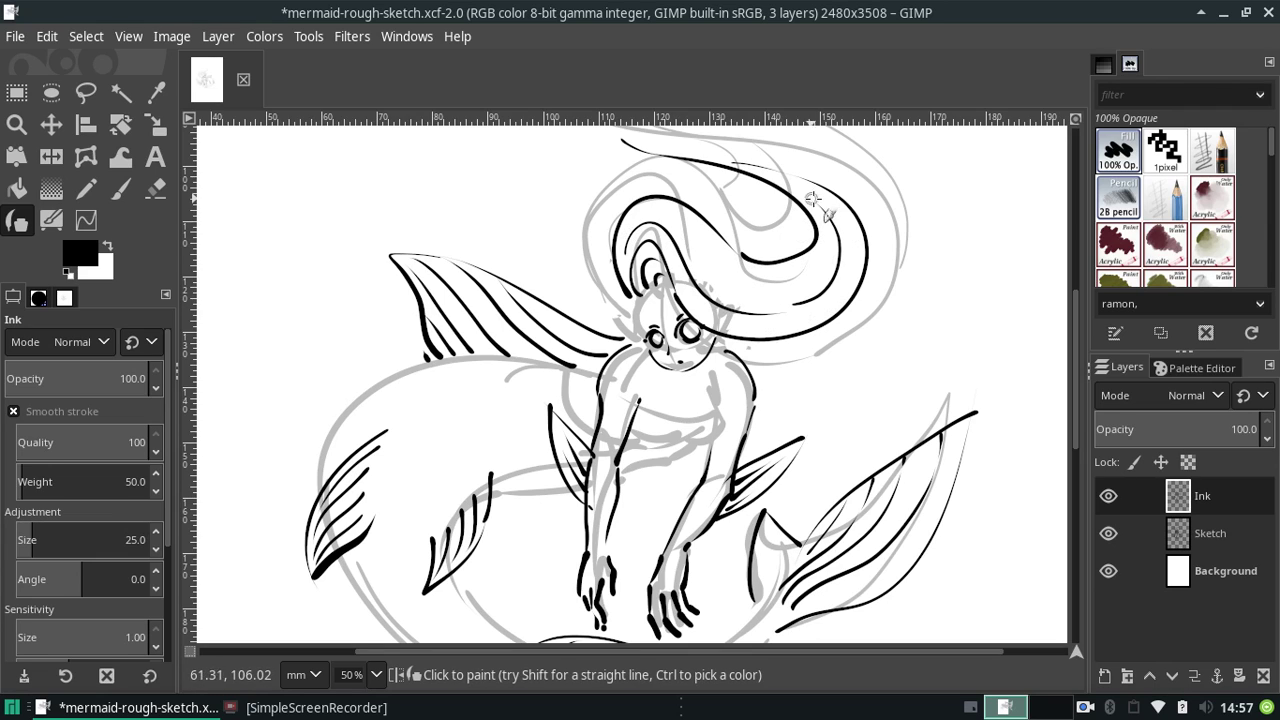
mouse_move(660, 214)
mouse_down()
mouse_move(804, 272)
mouse_move(816, 232)
mouse_up()
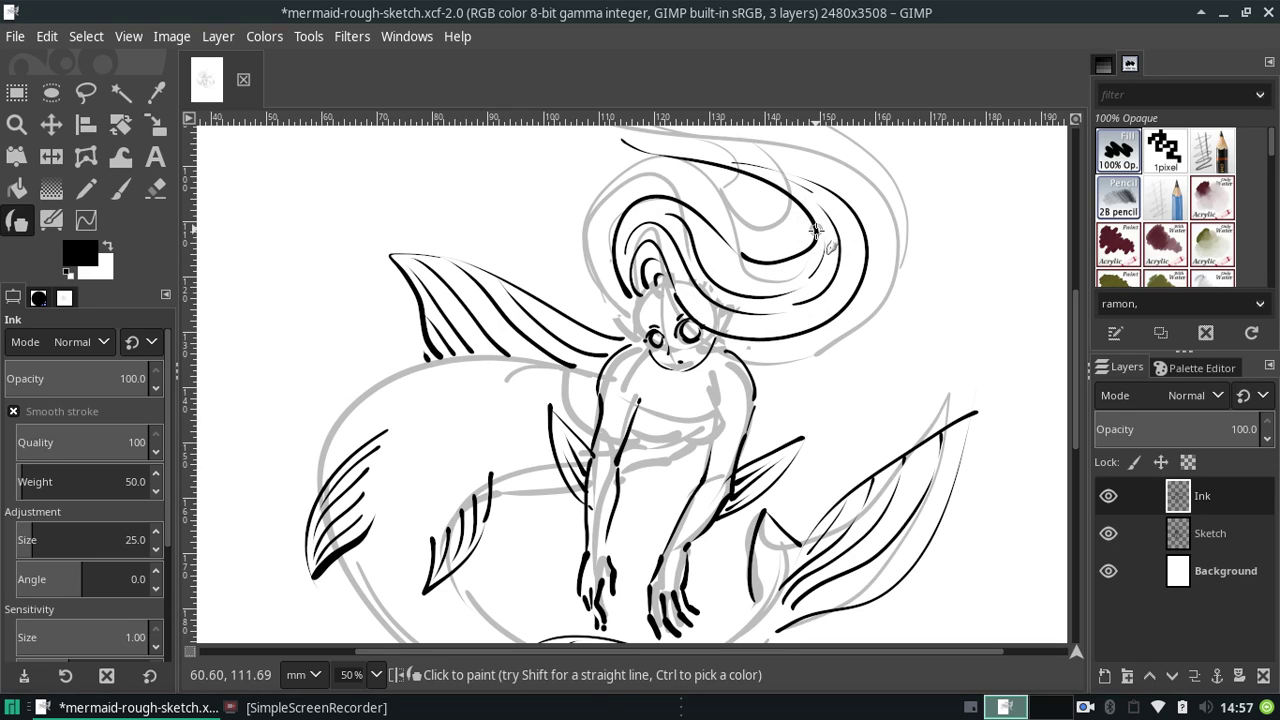
key(ctrl+z)
key(ctrl+z)
key(ctrl+z)
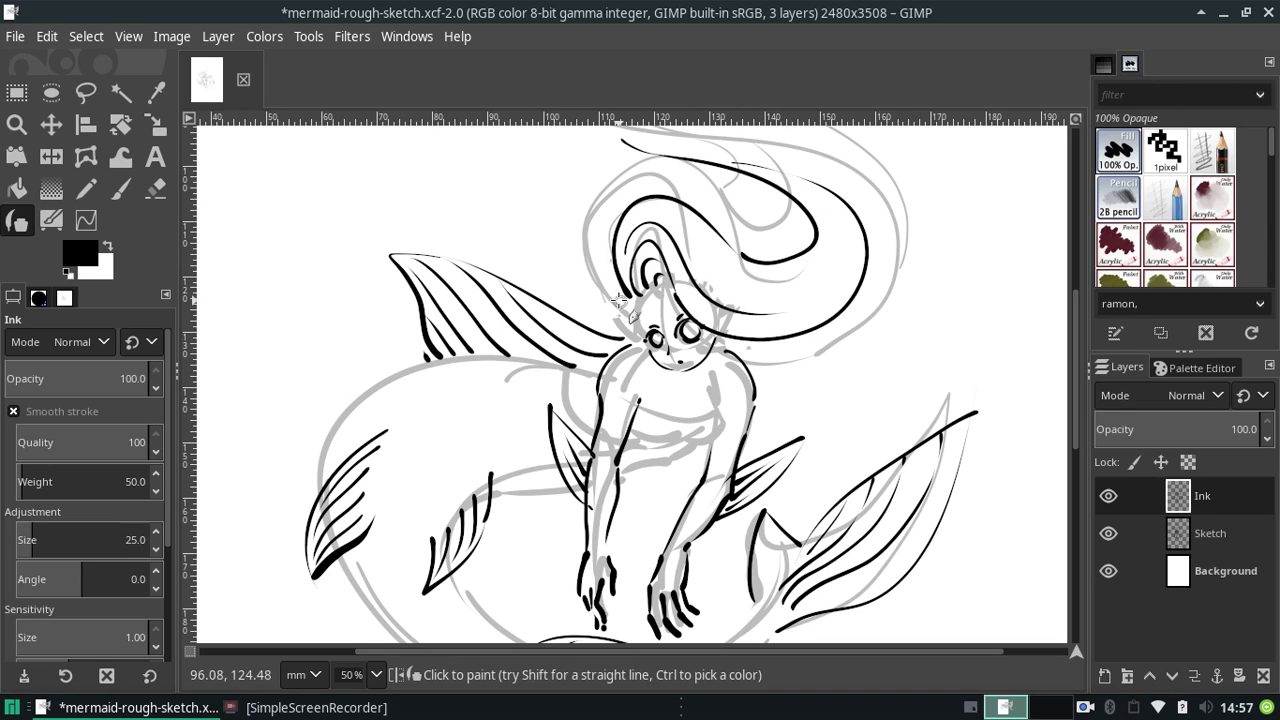
- Ink arcs along the hair's left side and lower-right edge, discarding a trial face-edge stroke
drag(612, 300, 600, 207)
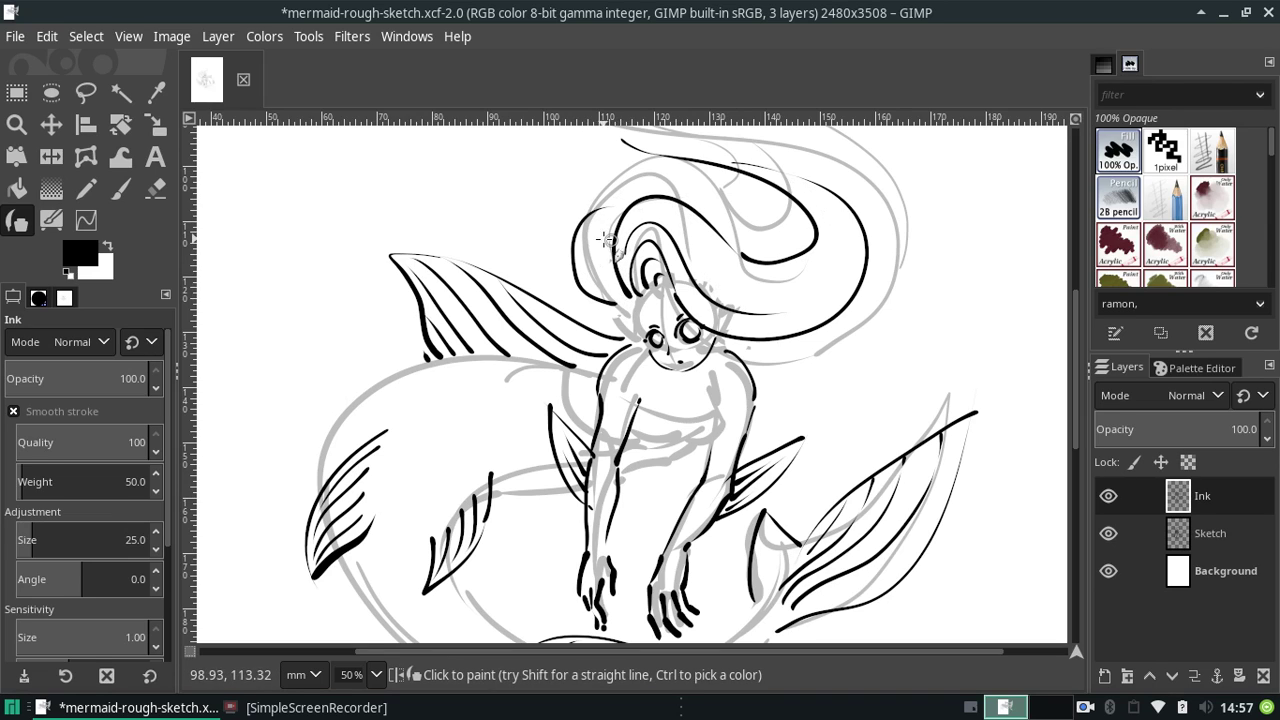
key(ctrl+z)
mouse_move(628, 300)
mouse_down()
mouse_move(642, 227)
mouse_move(622, 228)
mouse_up()
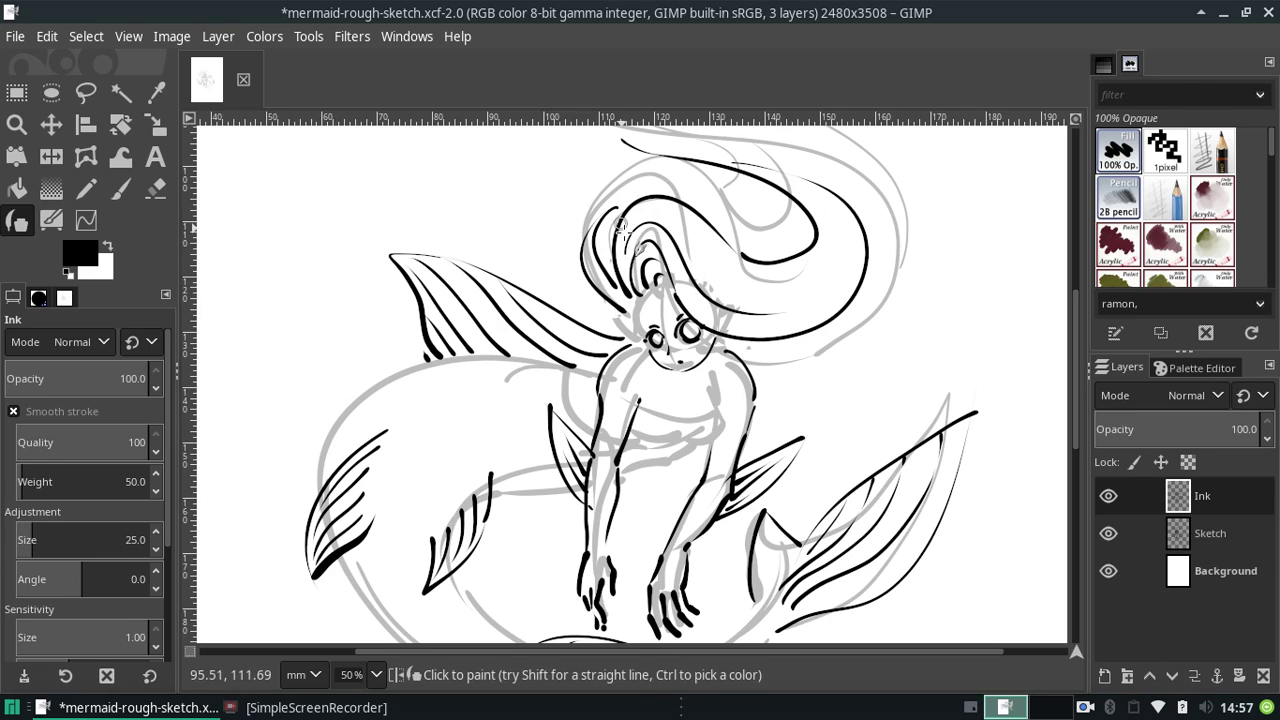
drag(735, 352, 862, 318)
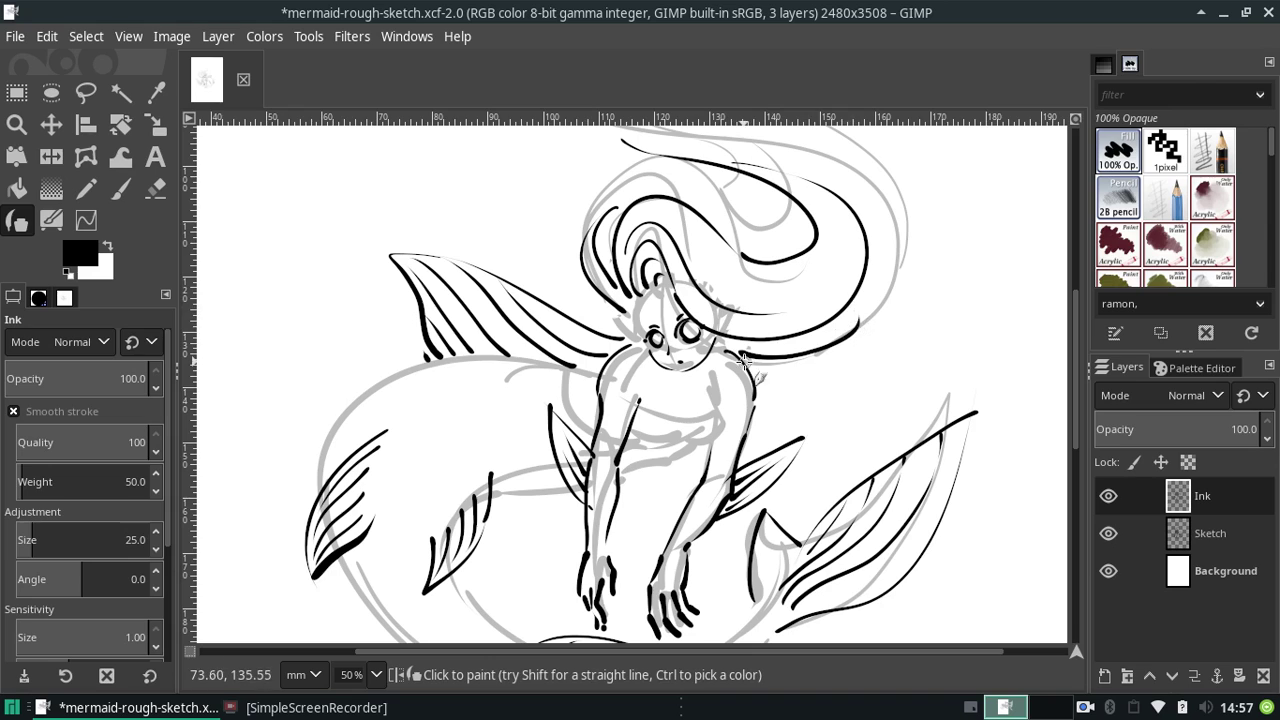
key(ctrl+z)
drag(740, 360, 830, 335)
key(ctrl+z)
drag(748, 357, 875, 300)
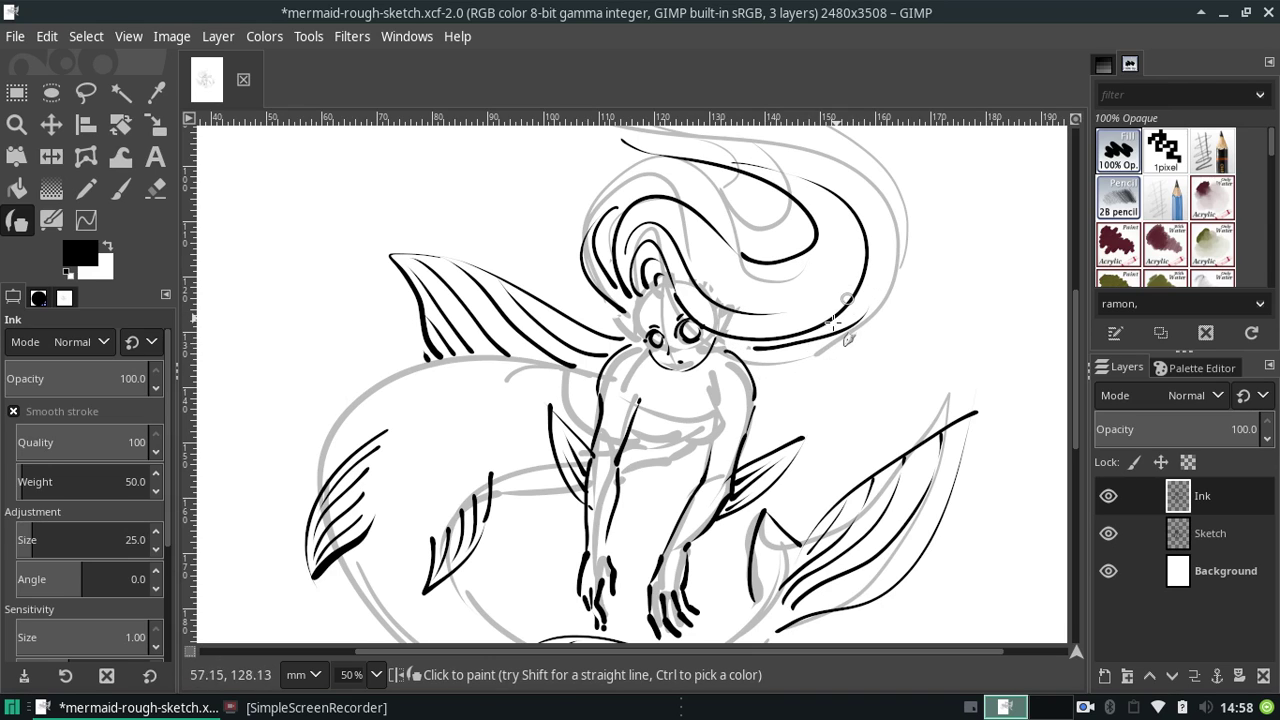
key(ctrl+z)
drag(742, 365, 870, 302)
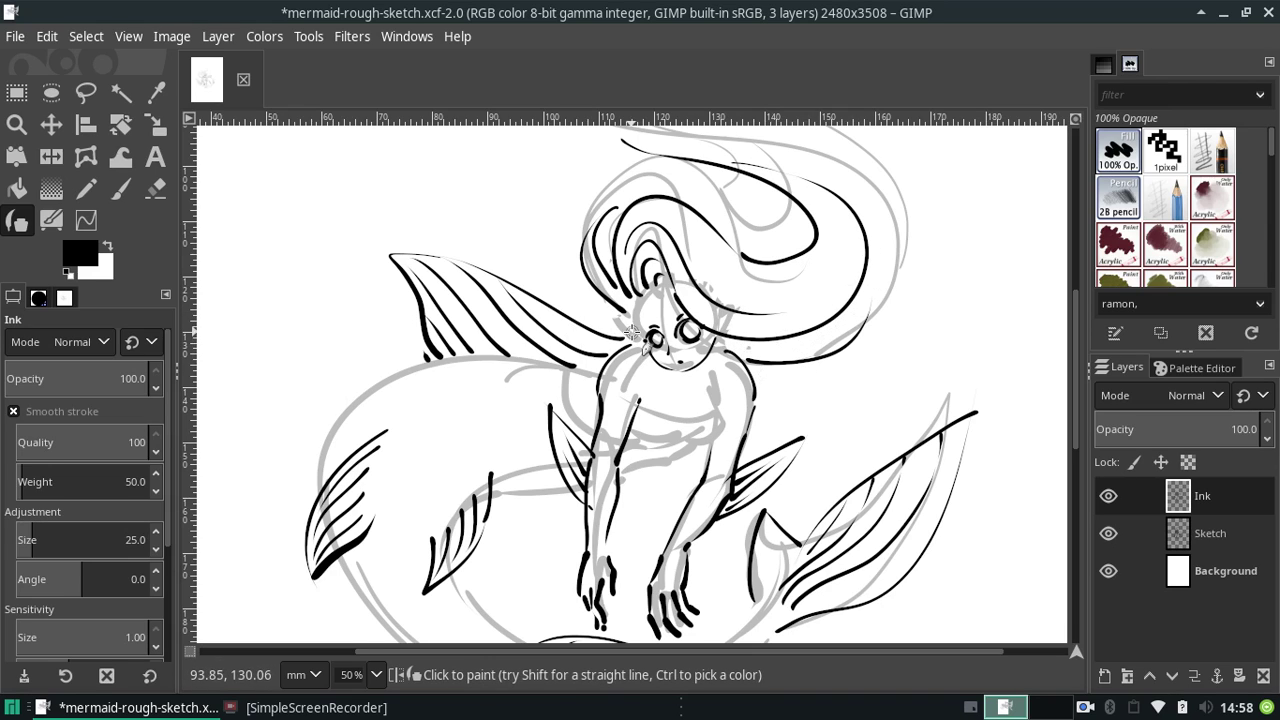
drag(648, 284, 635, 338)
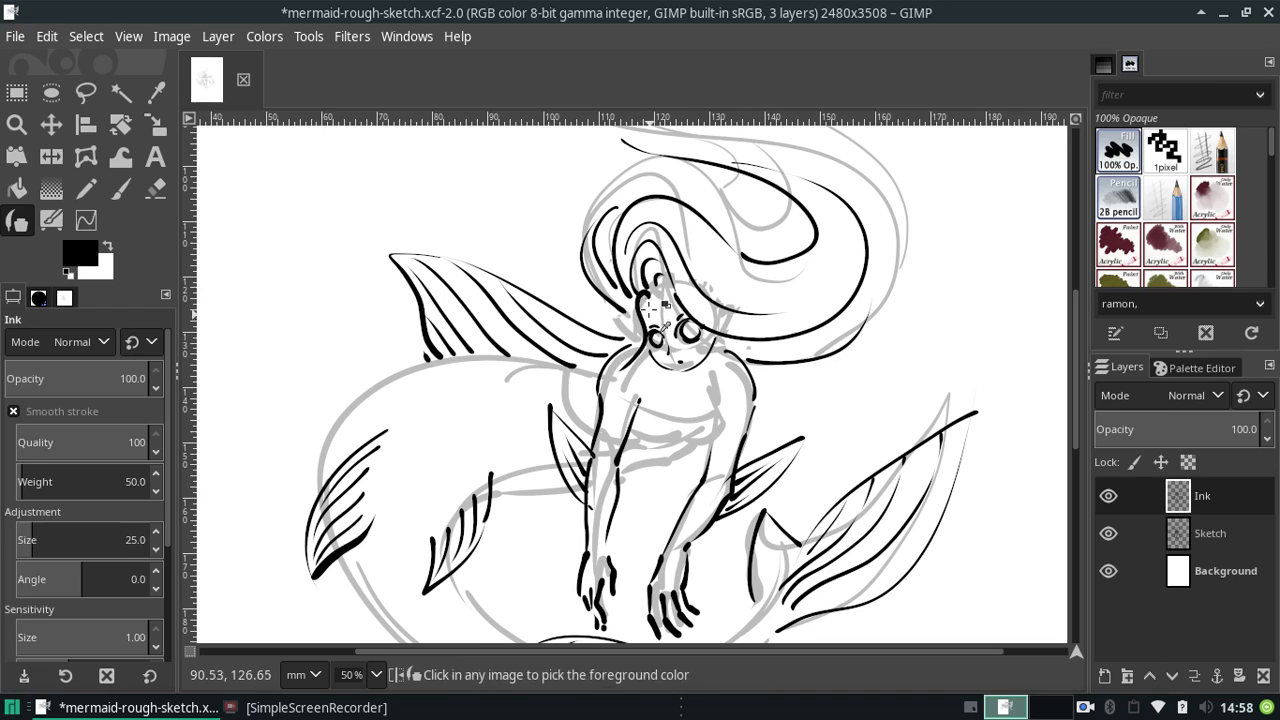
key(ctrl+z)
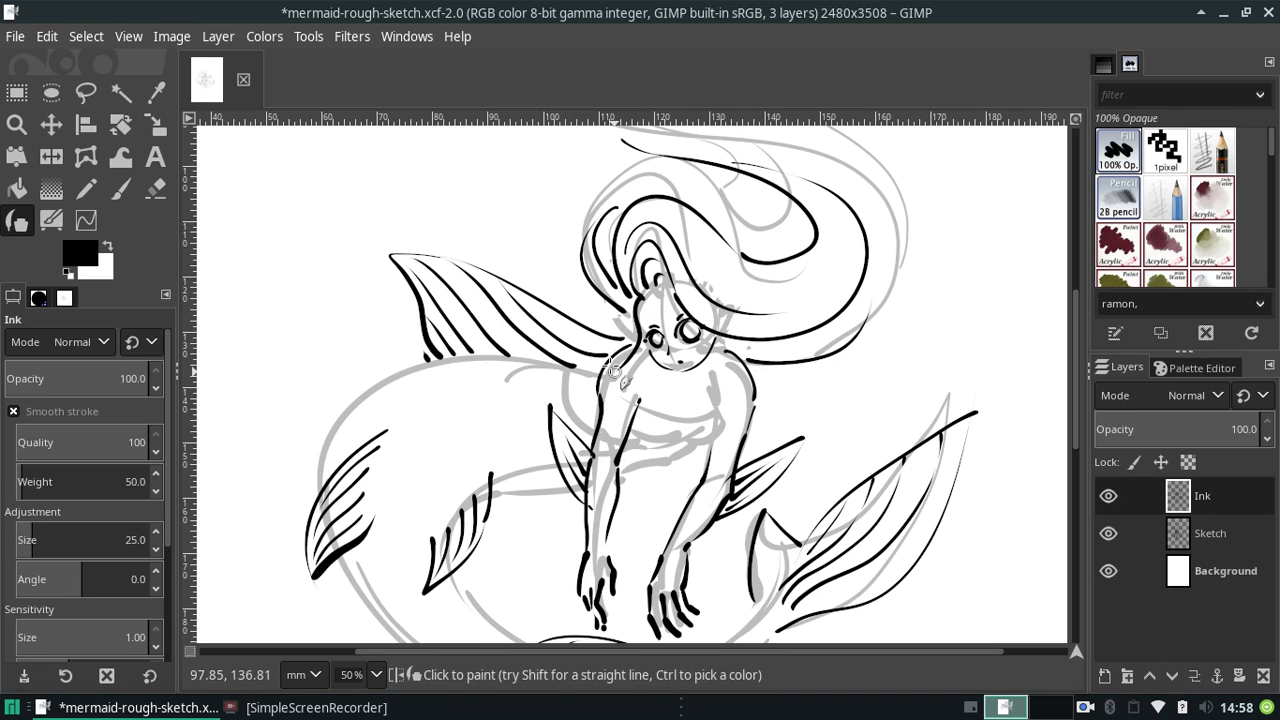
- Trace the face's left edge down to the chin and ink the jaw line
drag(640, 311, 665, 372)
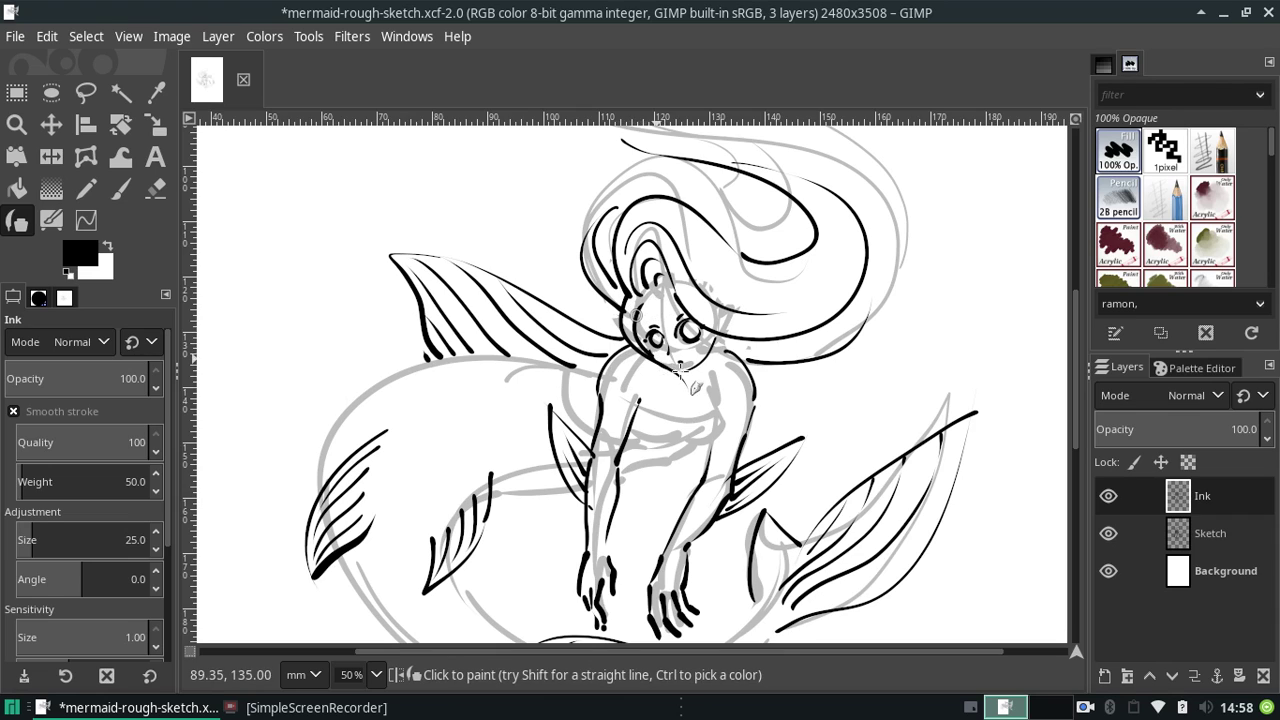
drag(618, 342, 753, 390)
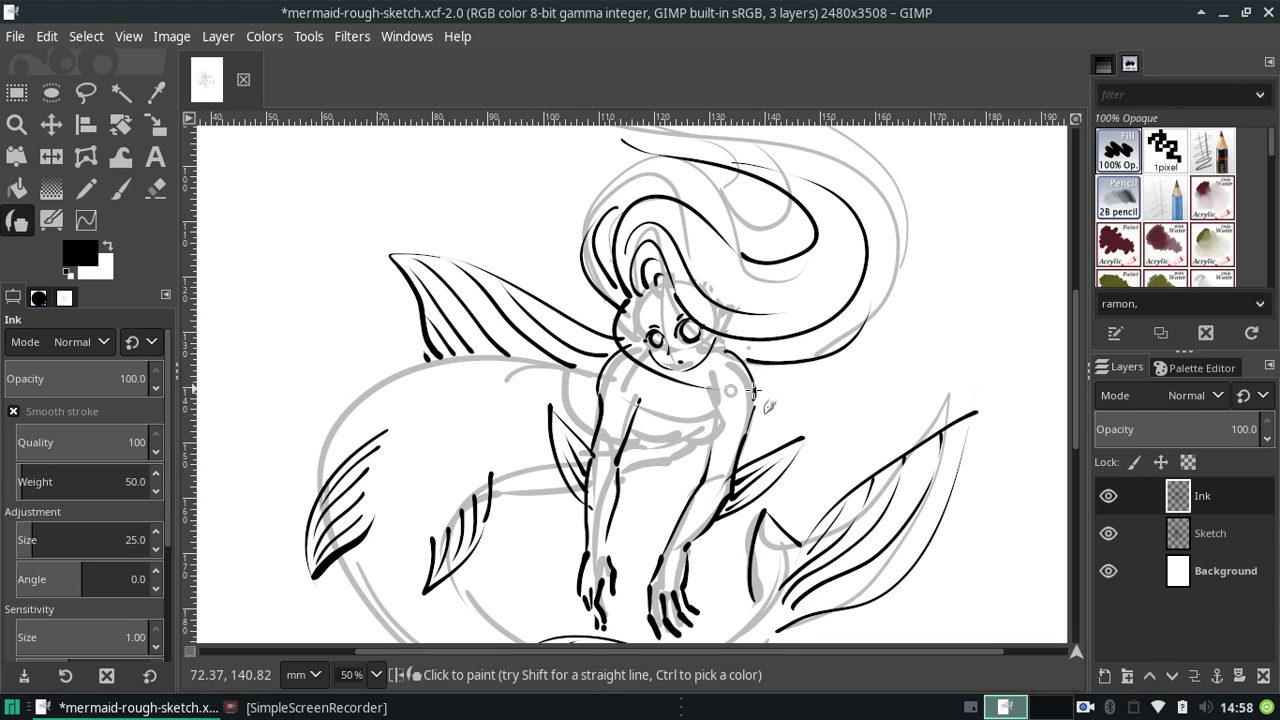
key(ctrl+z)
mouse_move(640, 322)
mouse_down()
mouse_move(700, 395)
mouse_move(792, 438)
mouse_up()
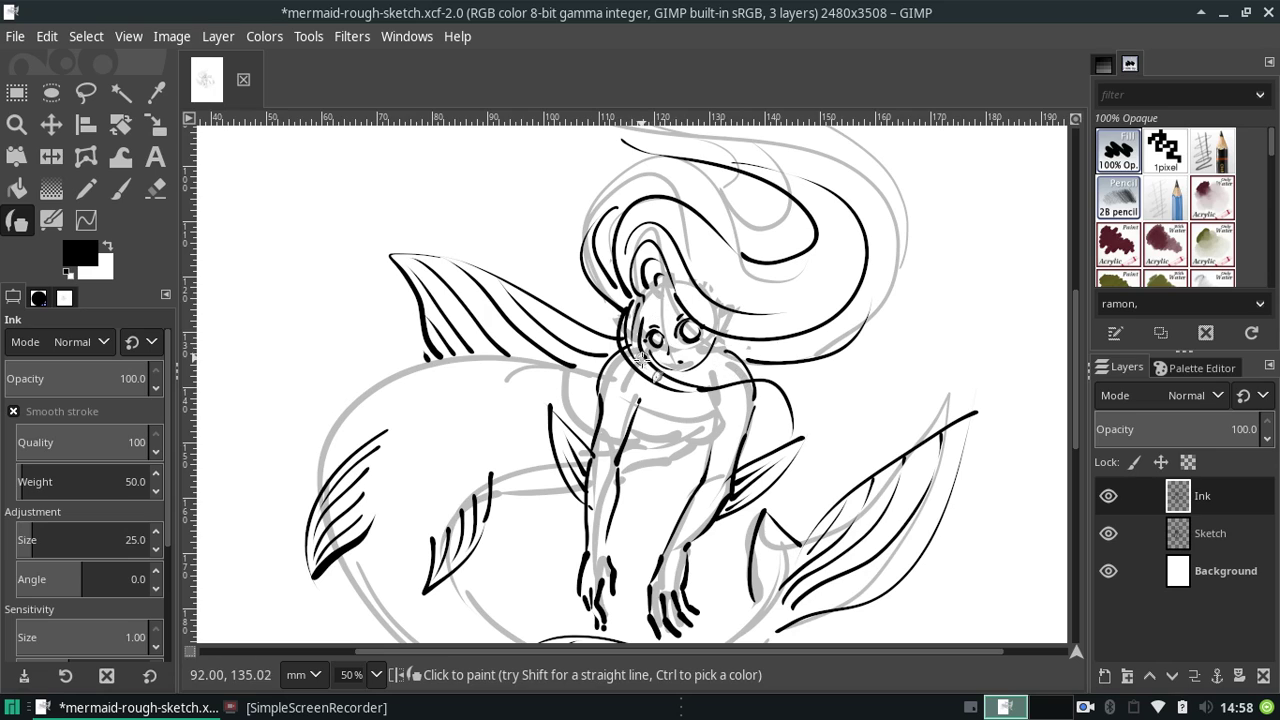
- Ink the shoulder curve, the left side of the face and neck, and the left hair curve
drag(758, 378, 788, 440)
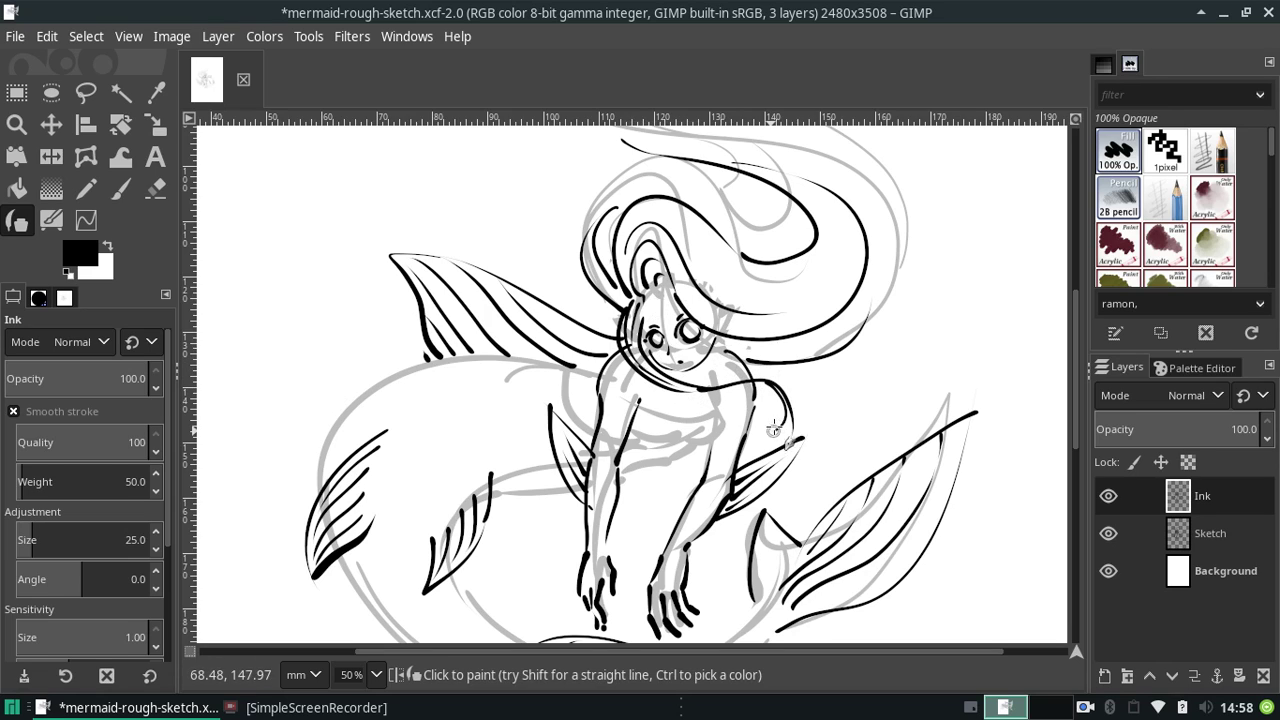
key(ctrl+z)
mouse_move(758, 380)
mouse_down()
mouse_move(760, 432)
mouse_move(792, 440)
mouse_up()
drag(610, 311, 640, 380)
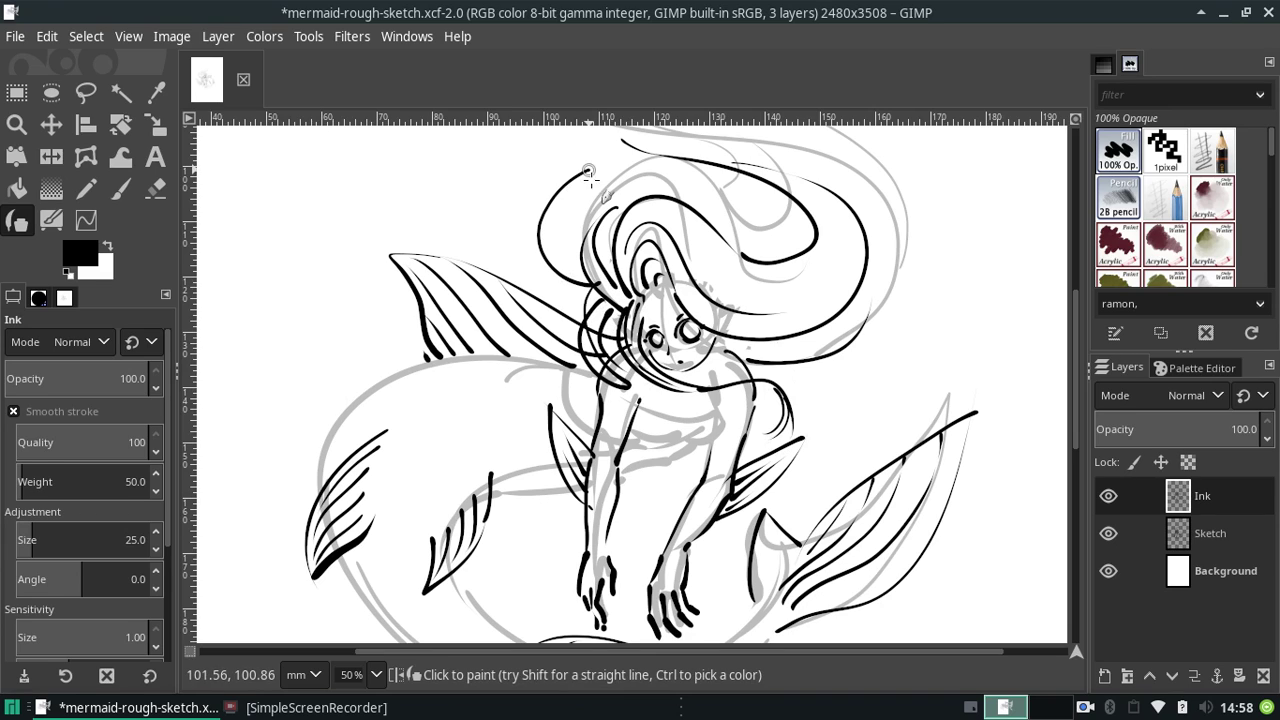
key(ctrl)
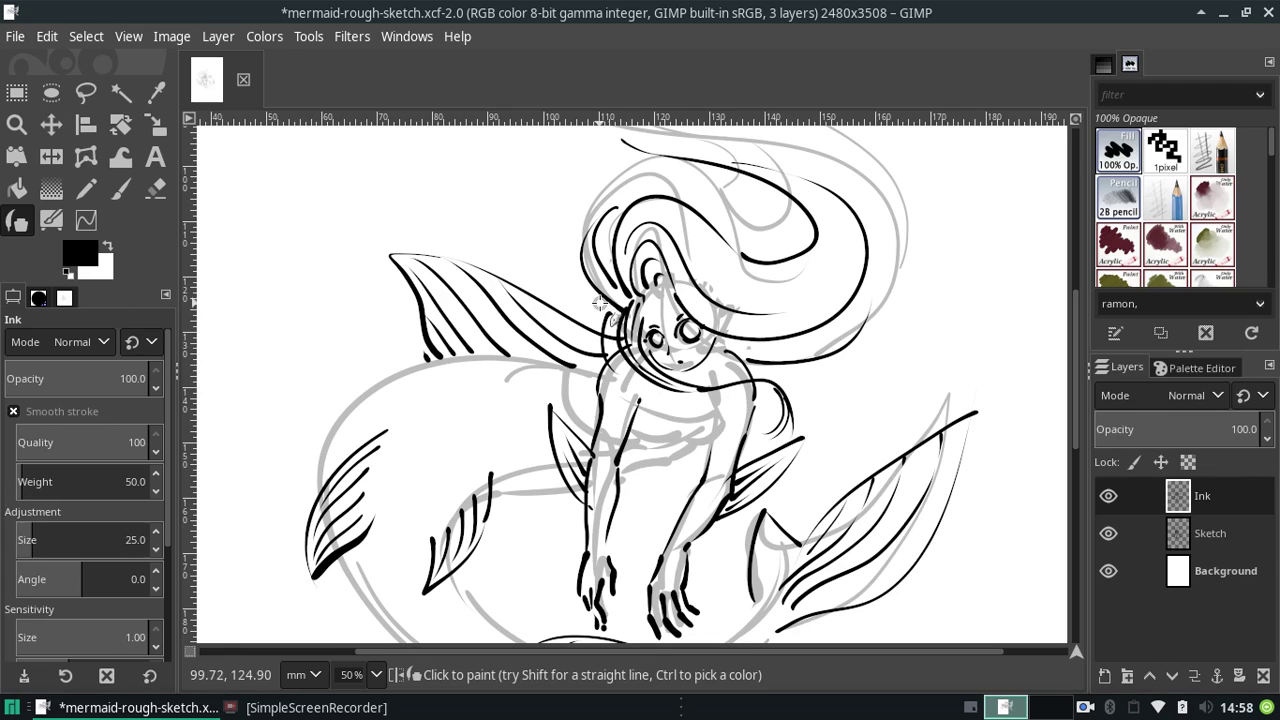
drag(608, 313, 603, 240)
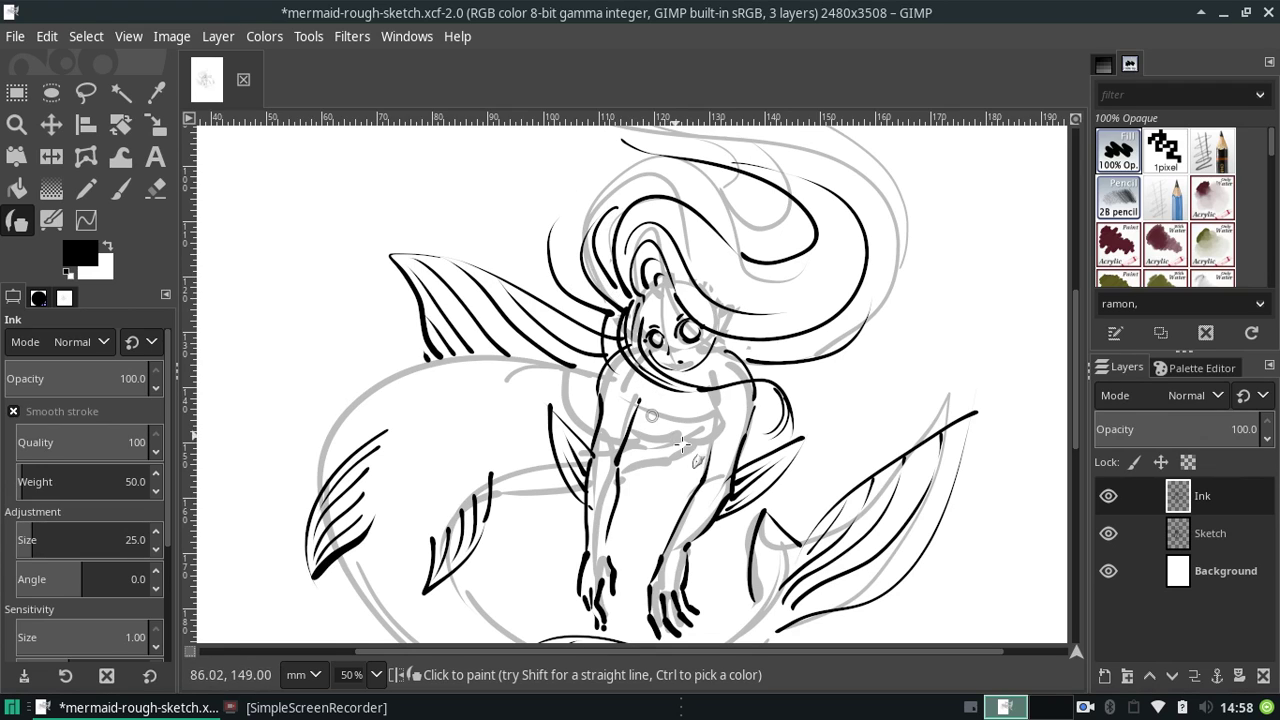
- Mirror the canvas view and fade the Sketch layer to about 25.4% opacity
click(129, 37)
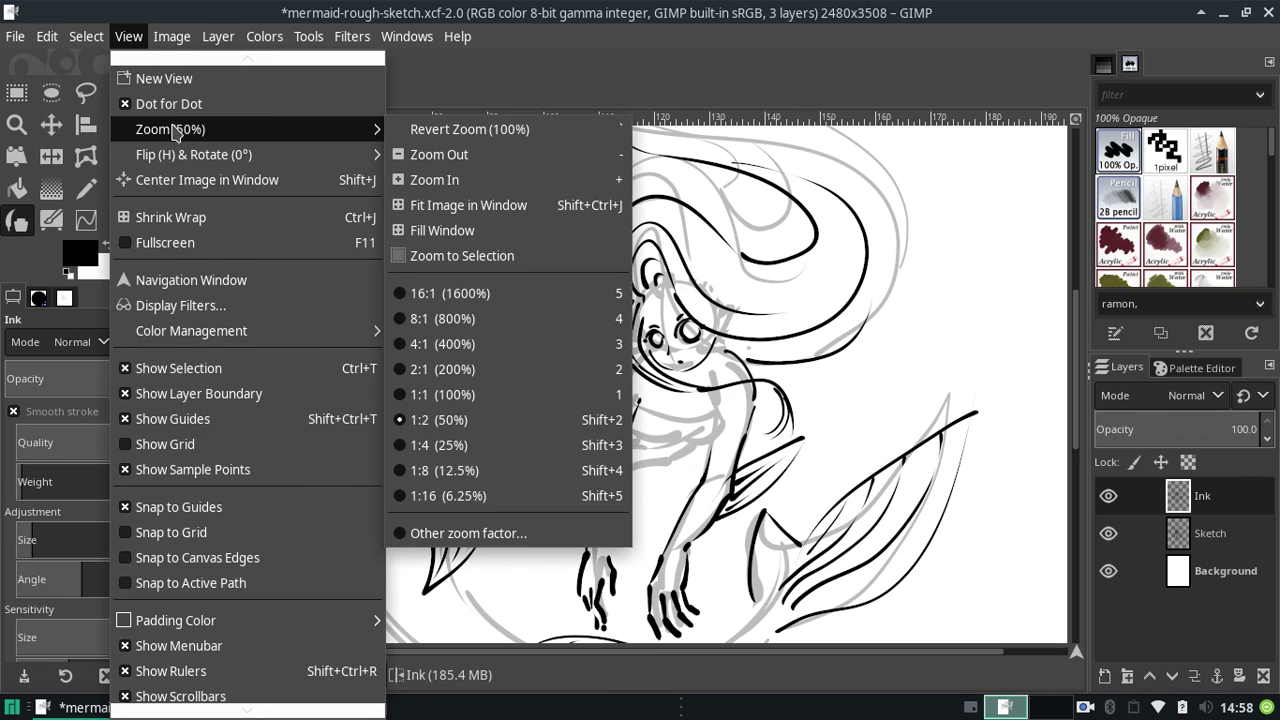
mouse_move(170, 129)
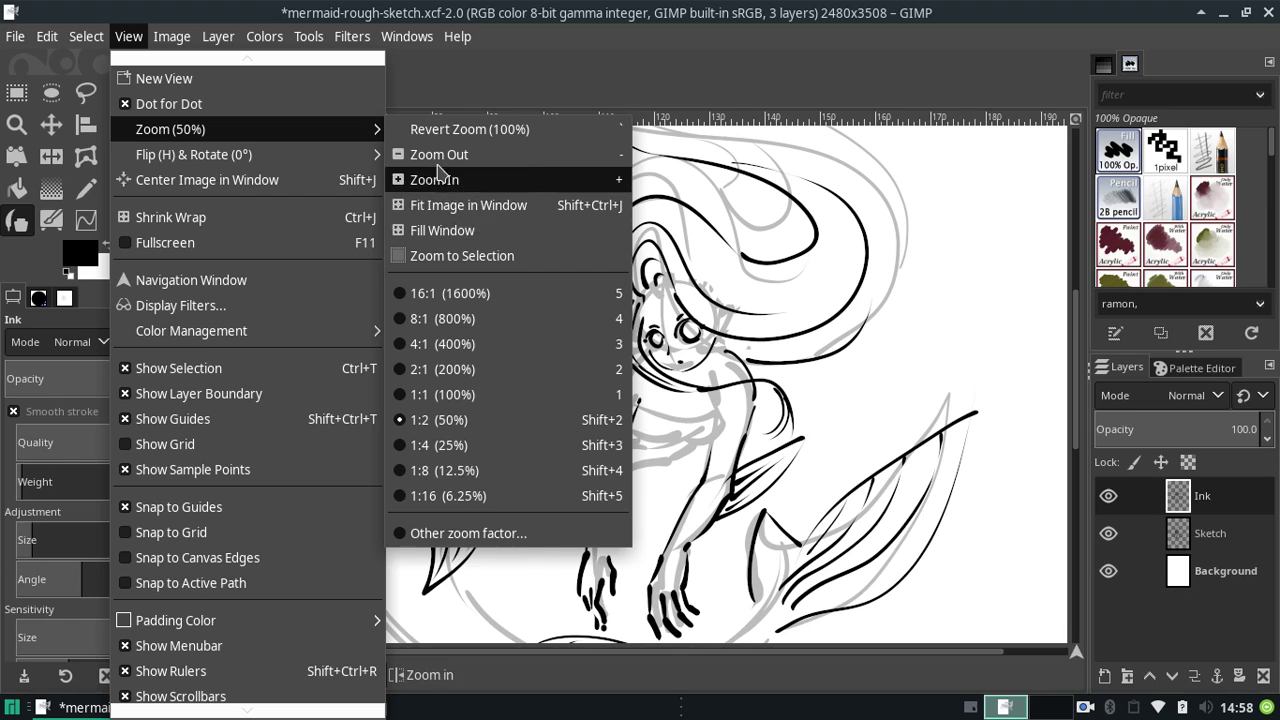
mouse_move(194, 154)
click(443, 195)
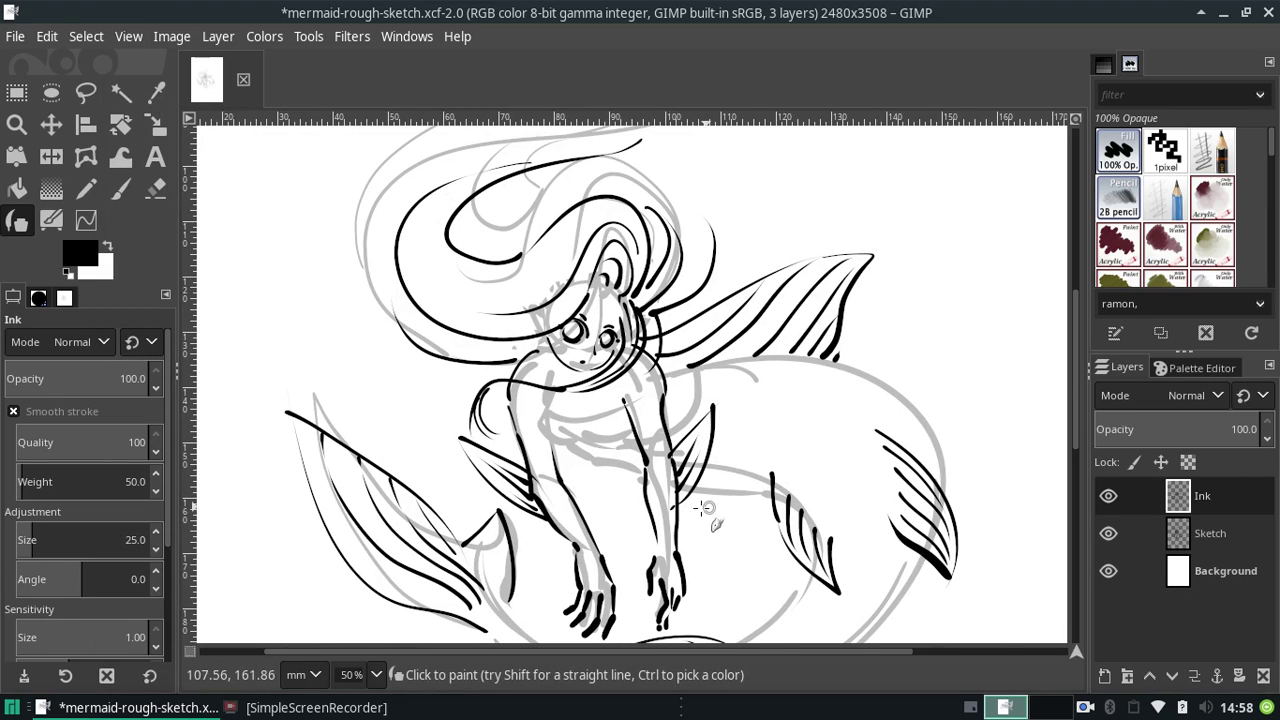
click(1210, 533)
drag(1245, 431, 1137, 429)
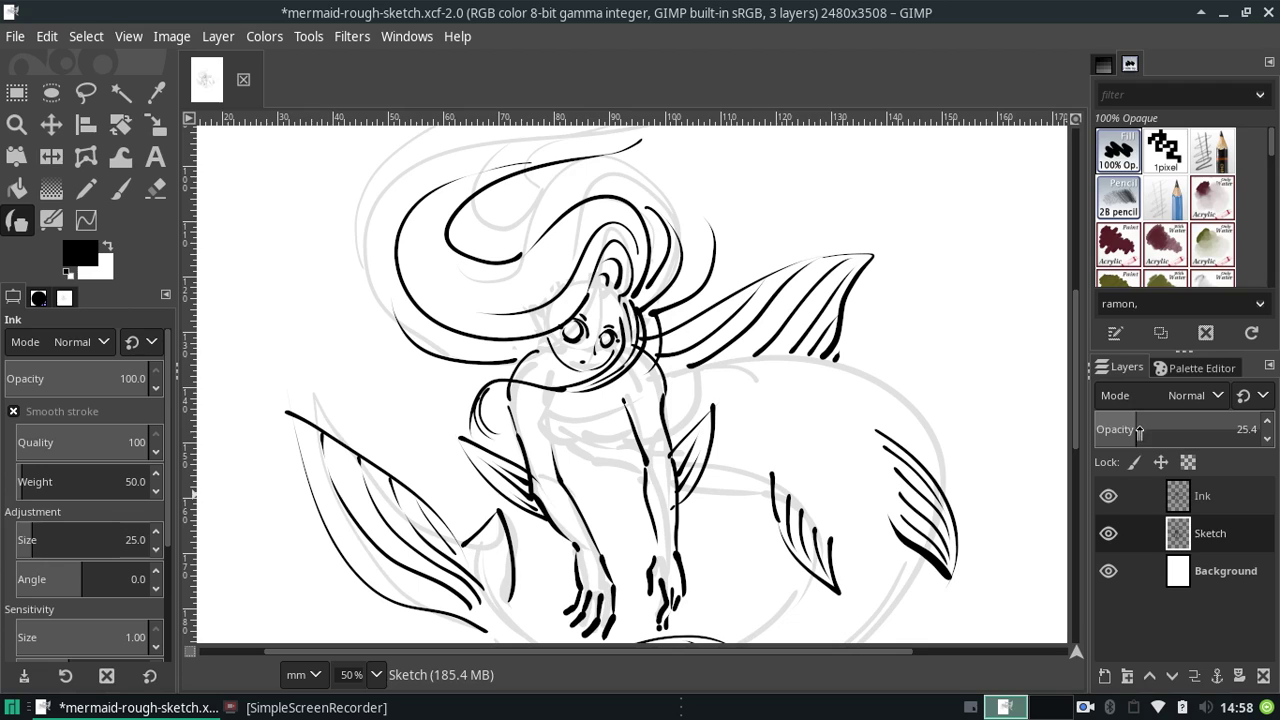
- Back on the Ink layer, ink the outer edge of the large right fin
click(1205, 496)
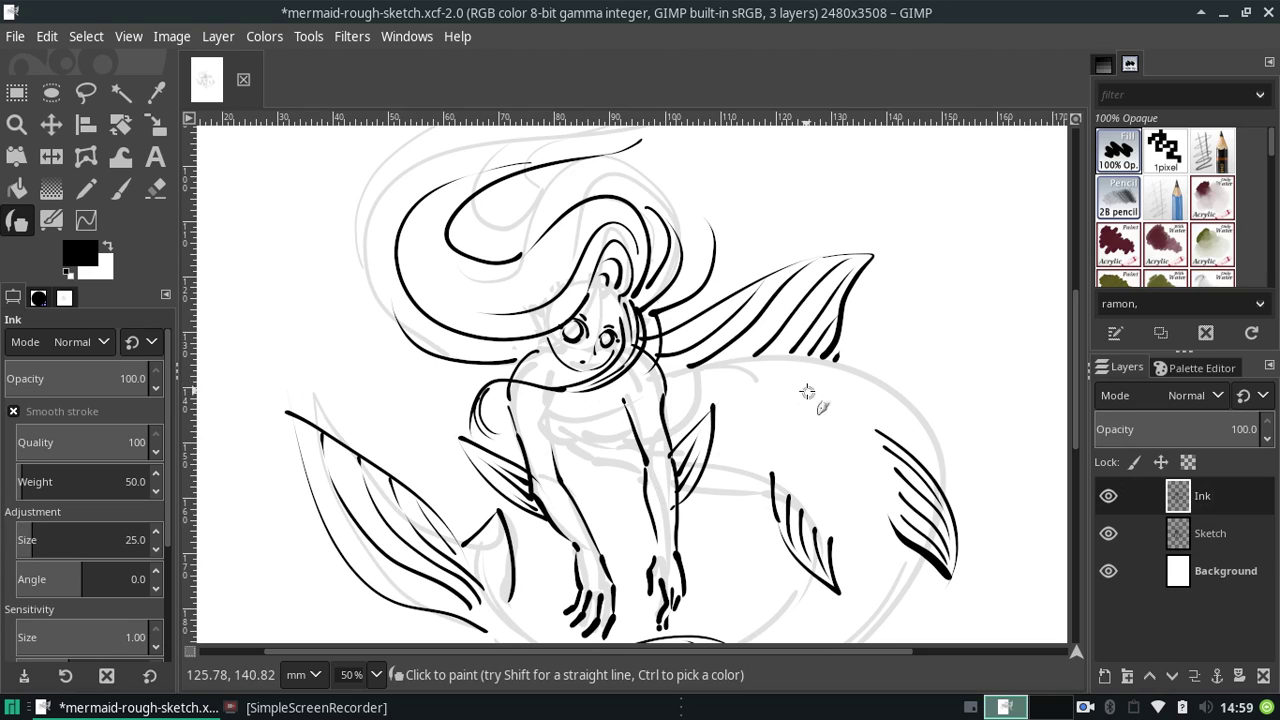
drag(838, 361, 942, 489)
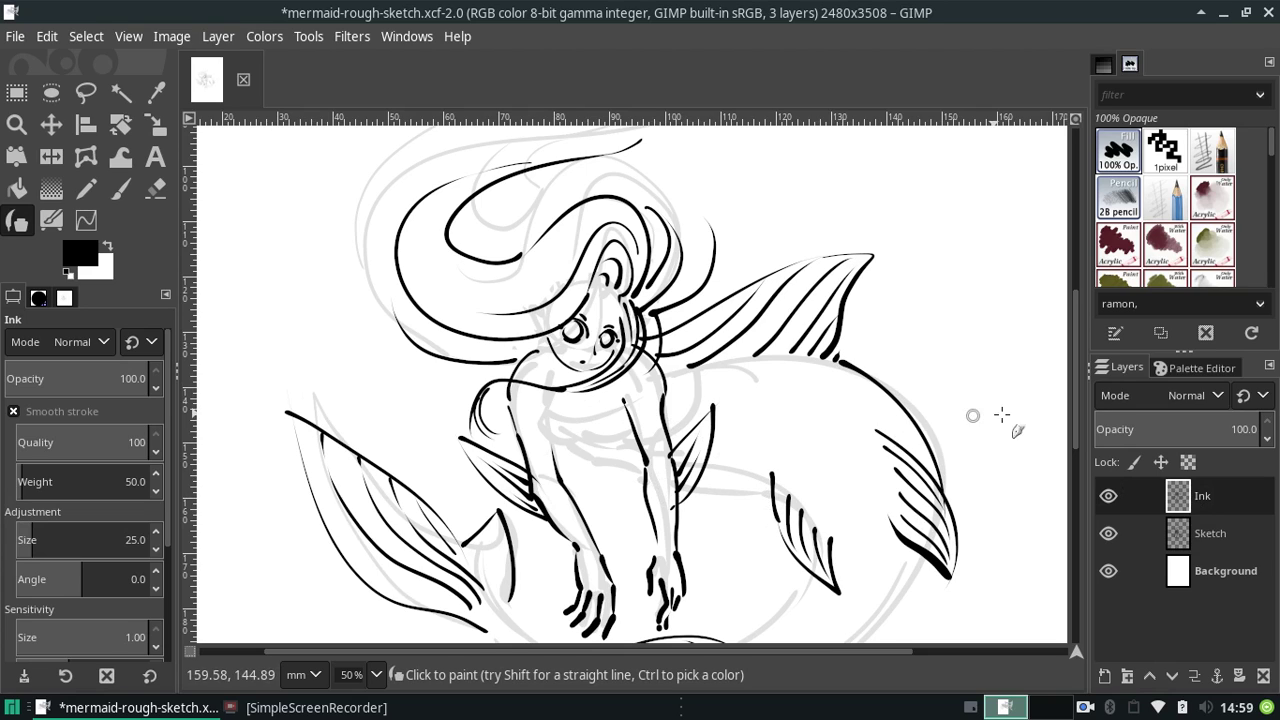
drag(1077, 371, 1077, 408)
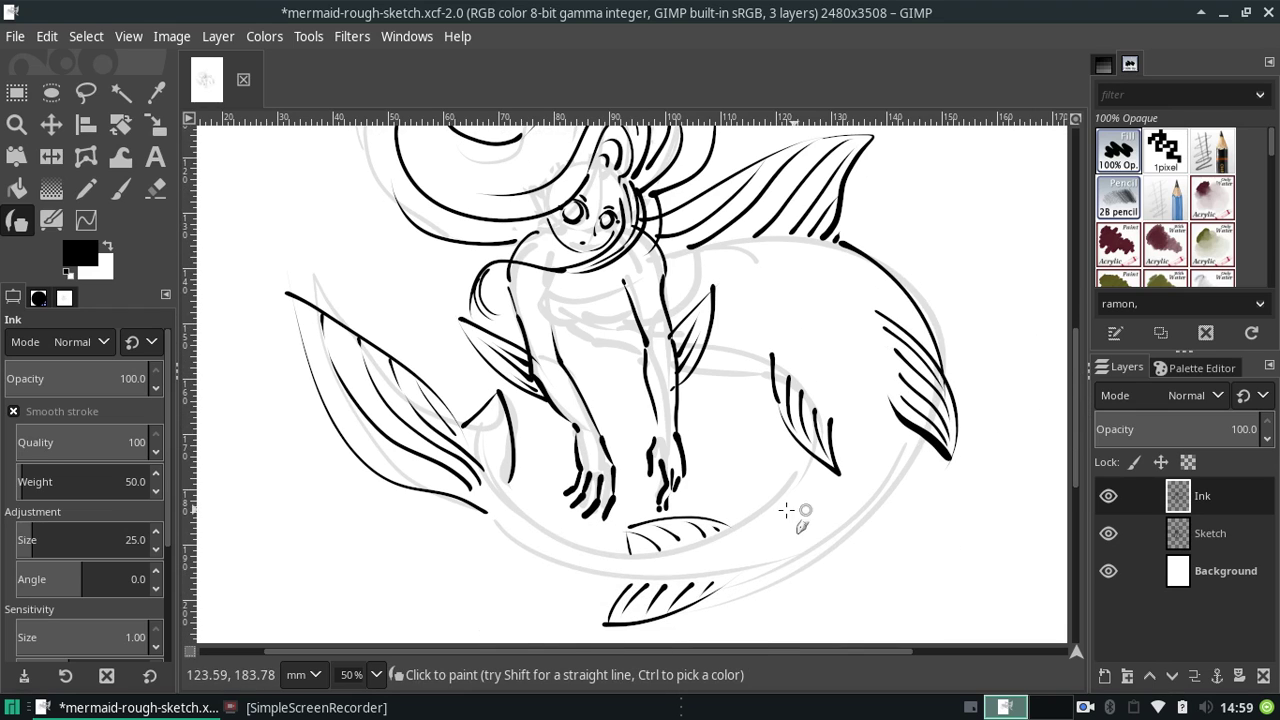
- Ink curves from both fin tips down toward the leaf-shaped tail fin, redrawing each as needed
drag(800, 452, 714, 528)
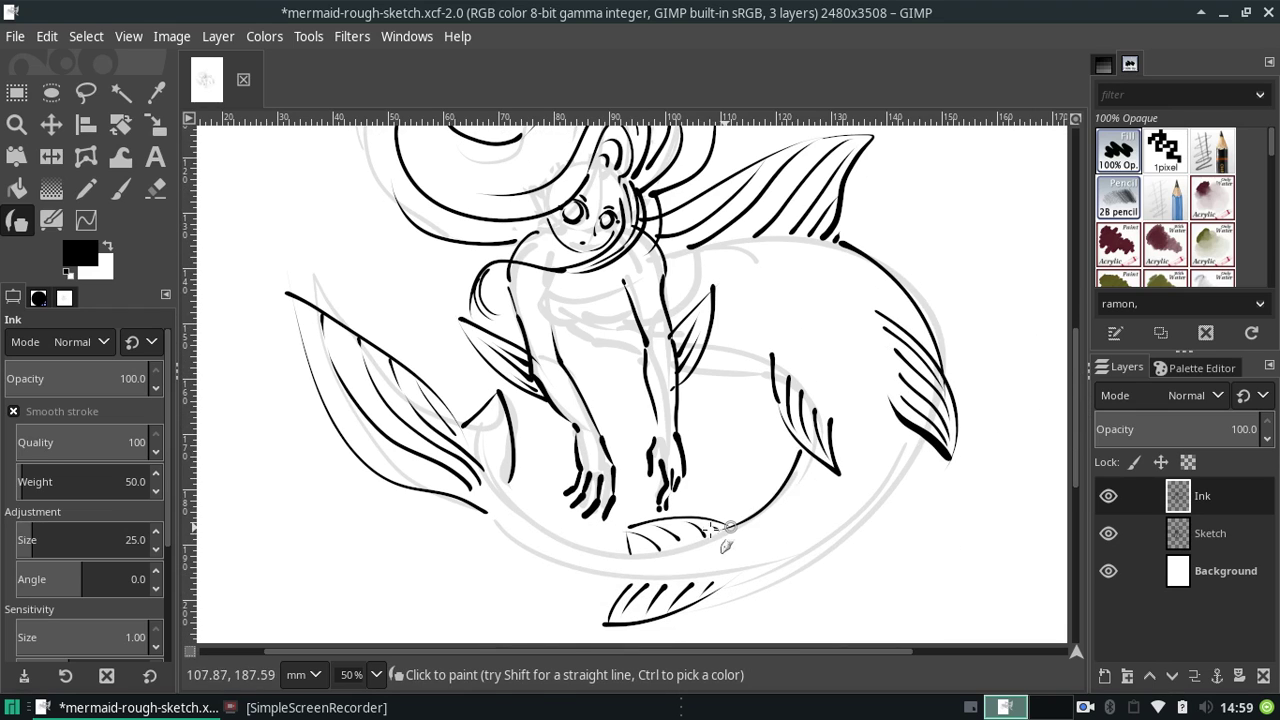
key(ctrl+z)
drag(812, 446, 738, 526)
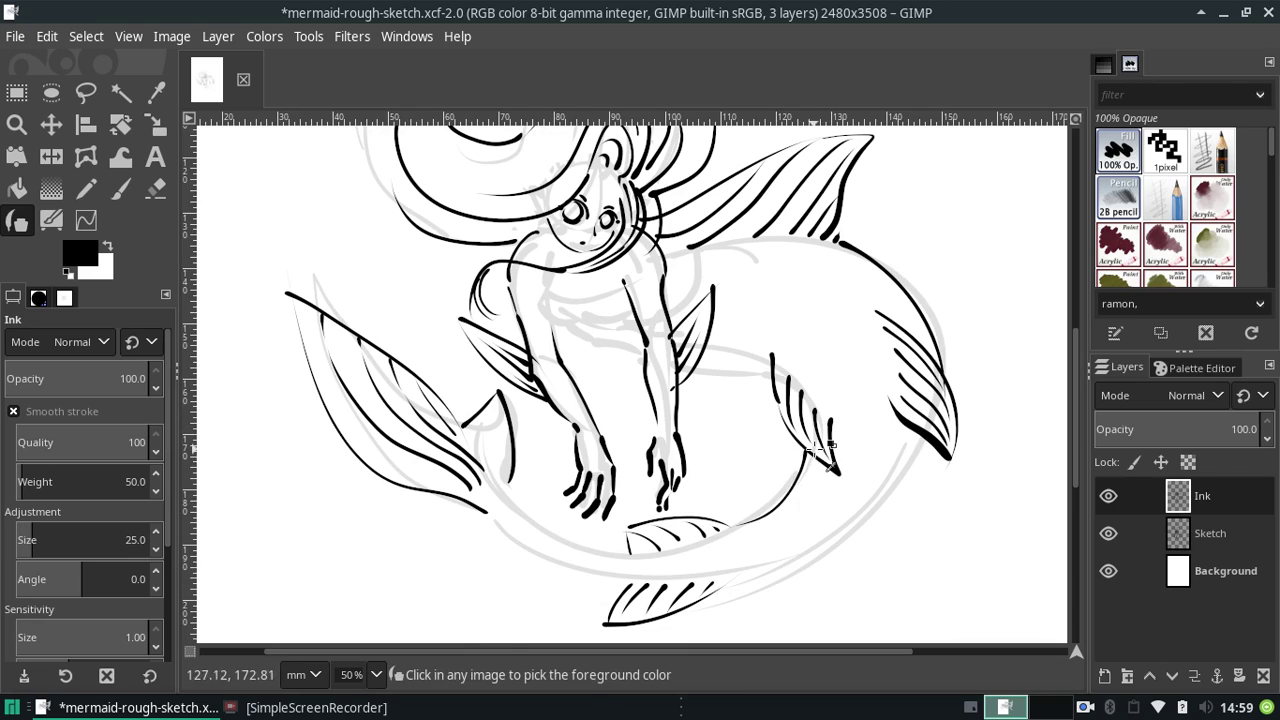
key(ctrl+z)
drag(808, 452, 744, 519)
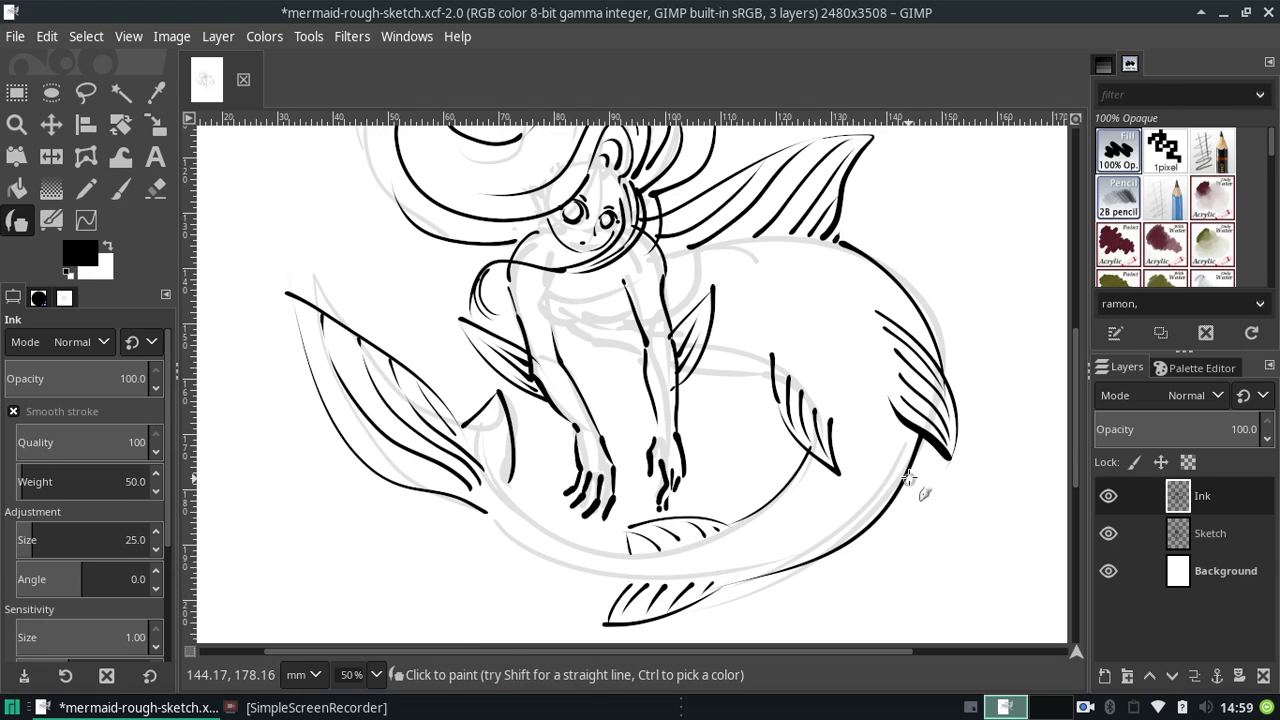
drag(928, 428, 766, 578)
key(ctrl+z)
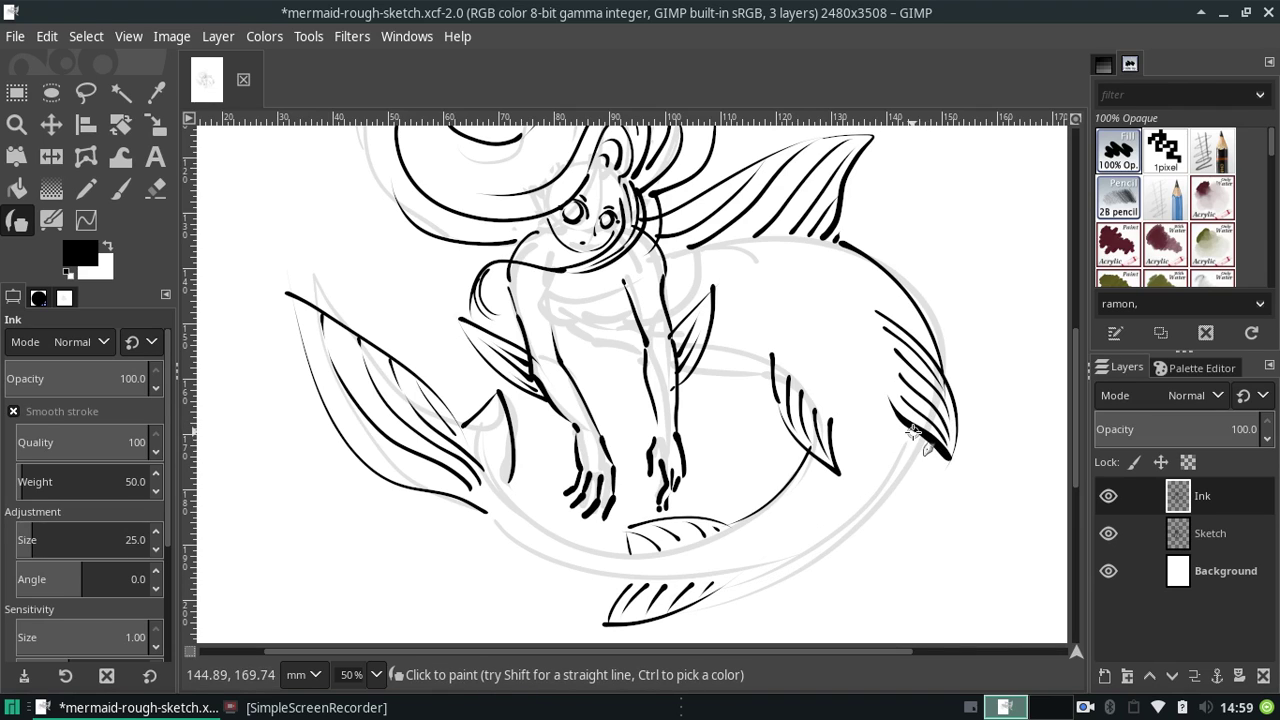
mouse_move(920, 424)
mouse_down()
mouse_move(758, 552)
mouse_move(808, 546)
mouse_up()
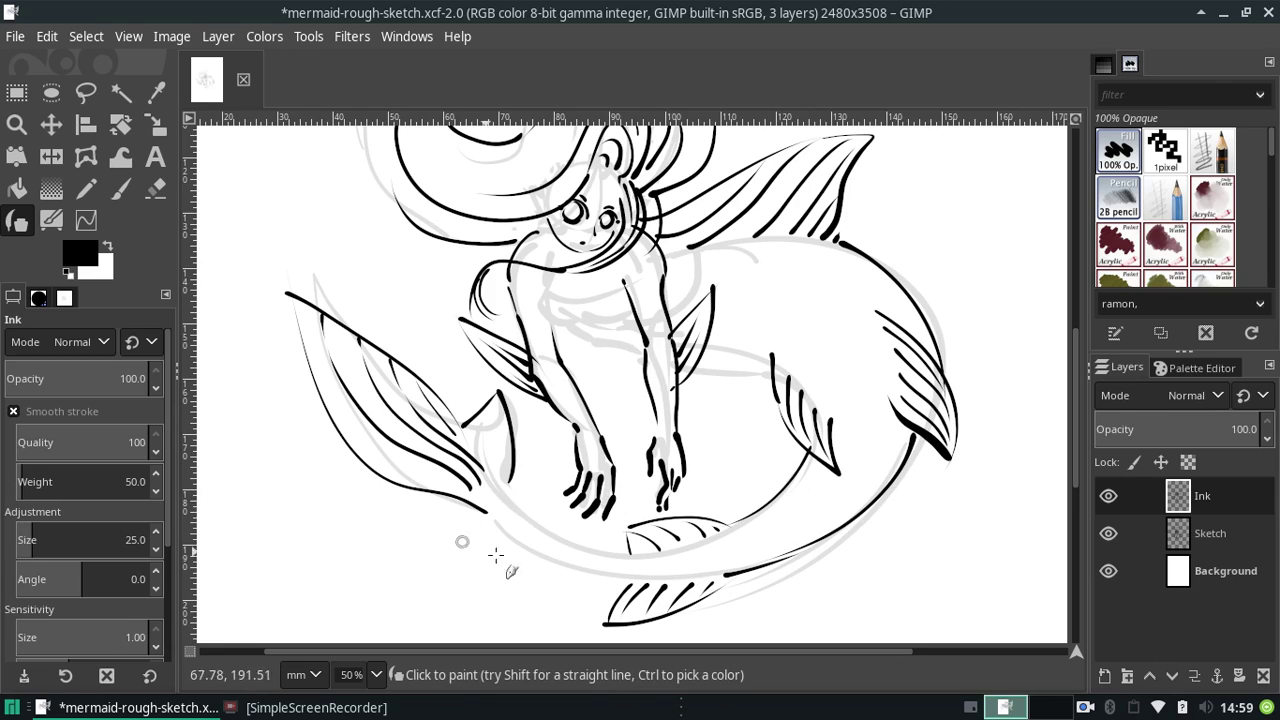
- Ink the curve under the hip, retrying its position several times
drag(506, 492, 626, 546)
key(ctrl+z)
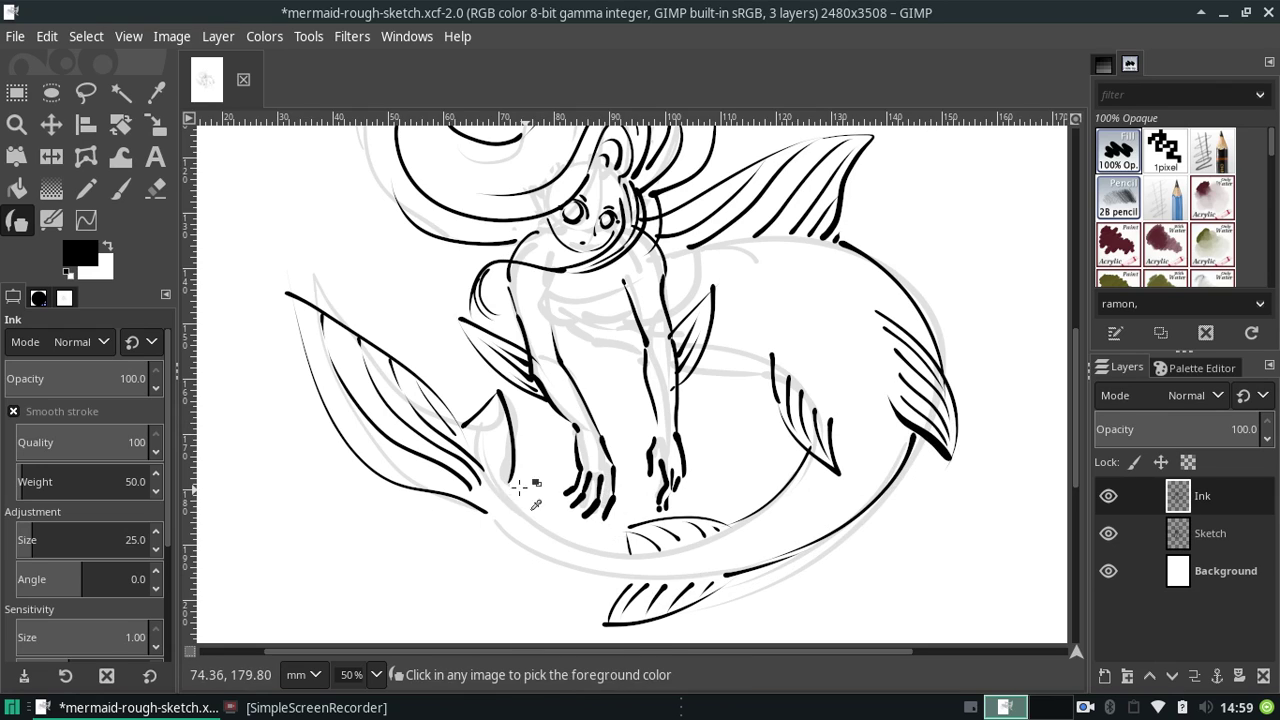
drag(508, 495, 626, 546)
key(ctrl+z)
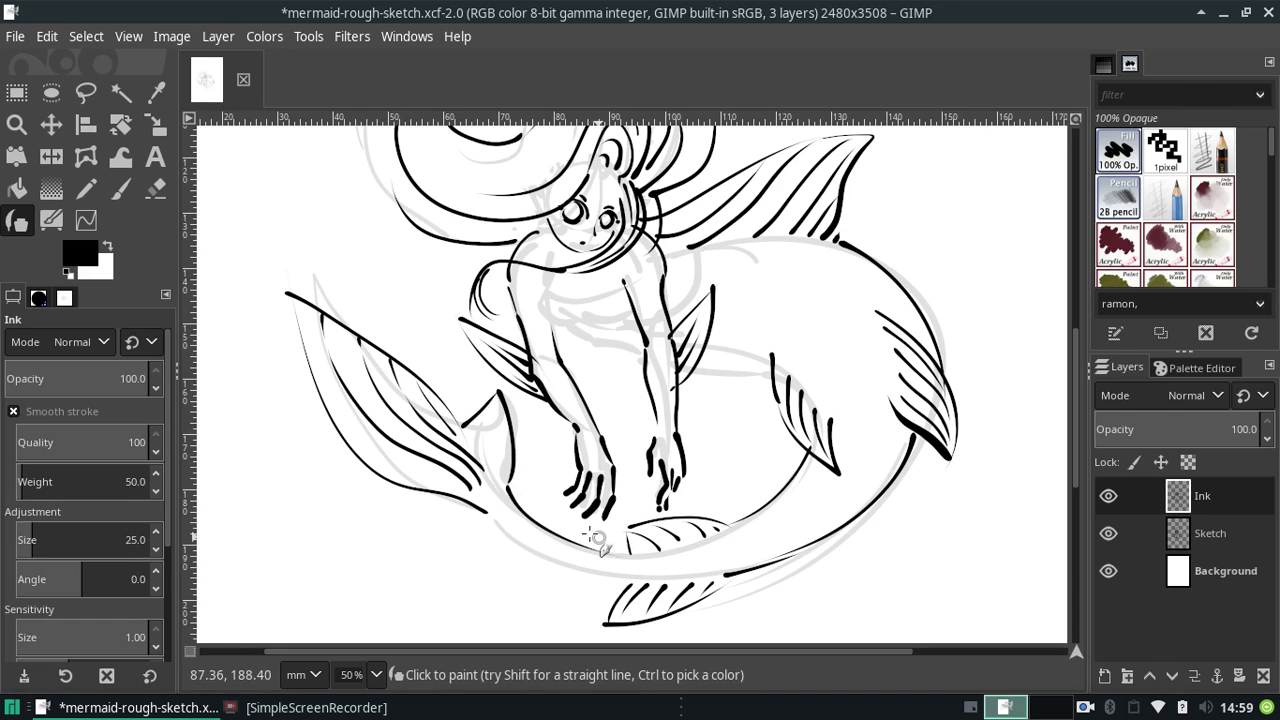
drag(488, 516, 637, 575)
key(ctrl+z)
drag(478, 512, 608, 580)
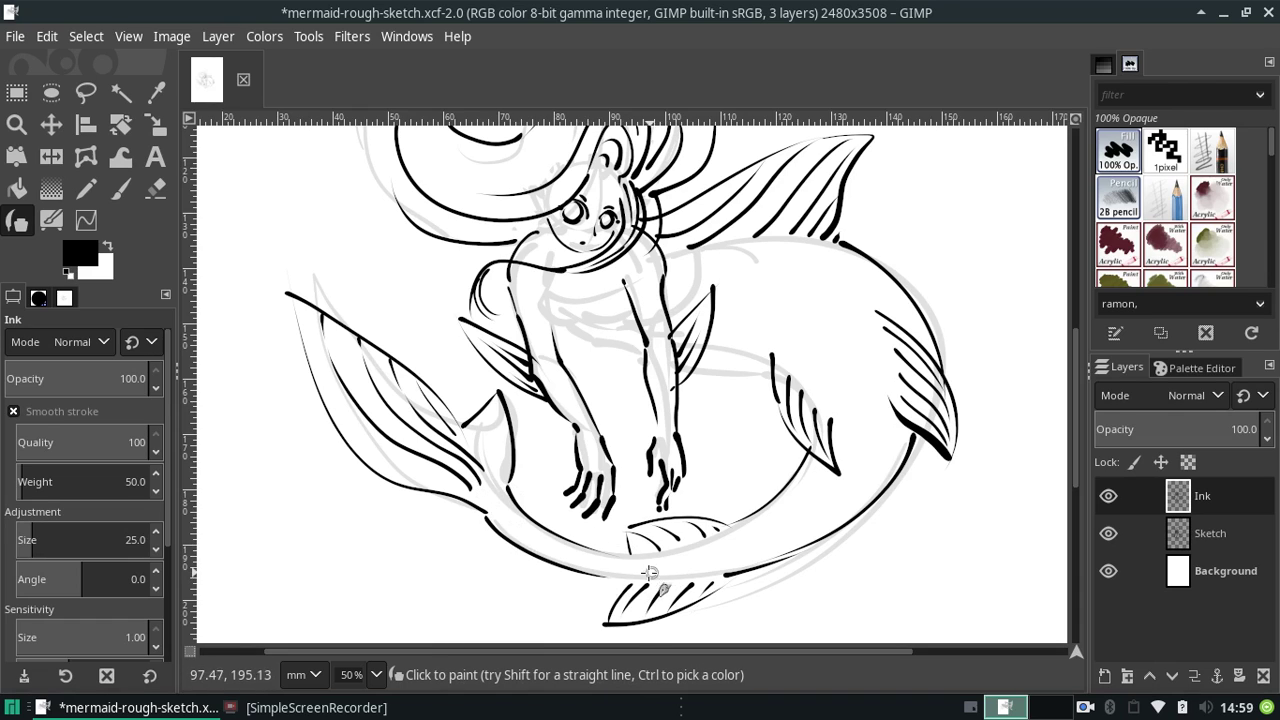
key(ctrl+z)
drag(480, 512, 621, 592)
- Keep refining the under-hip curve, leaving the last attempt undone
key(ctrl+z)
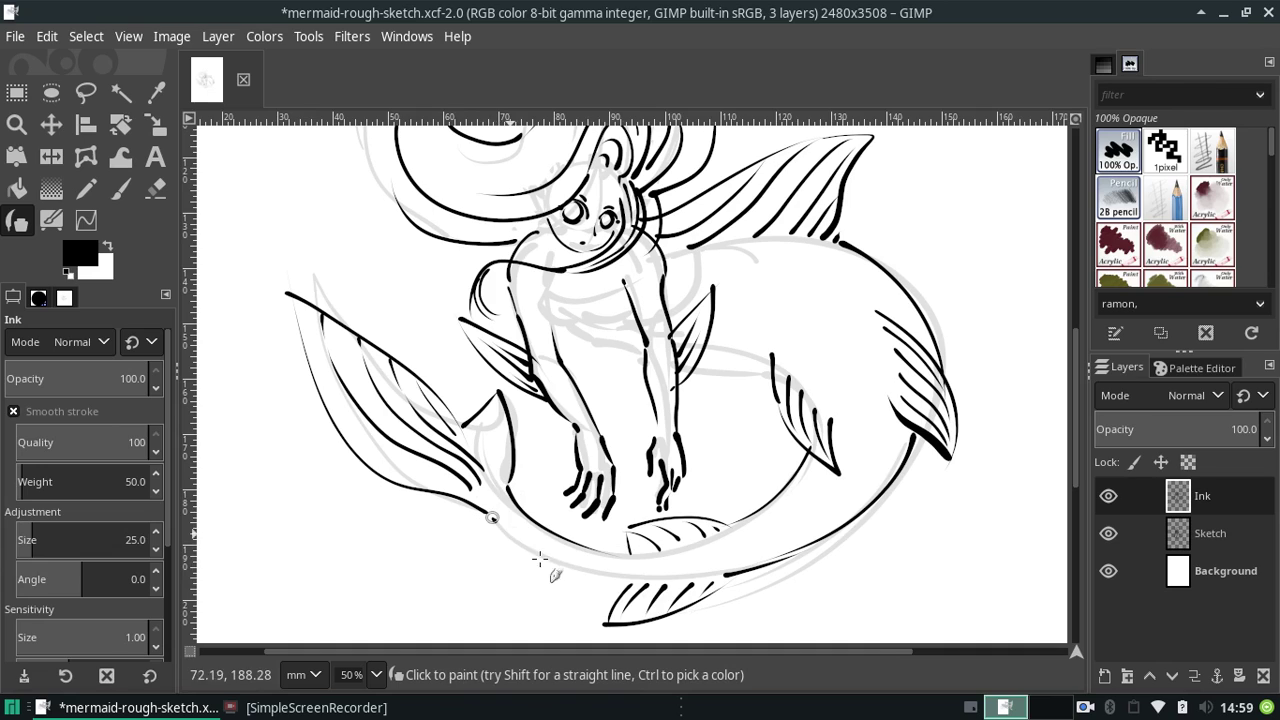
drag(482, 512, 610, 590)
key(ctrl+z)
drag(482, 512, 634, 574)
key(ctrl+z)
drag(481, 511, 608, 578)
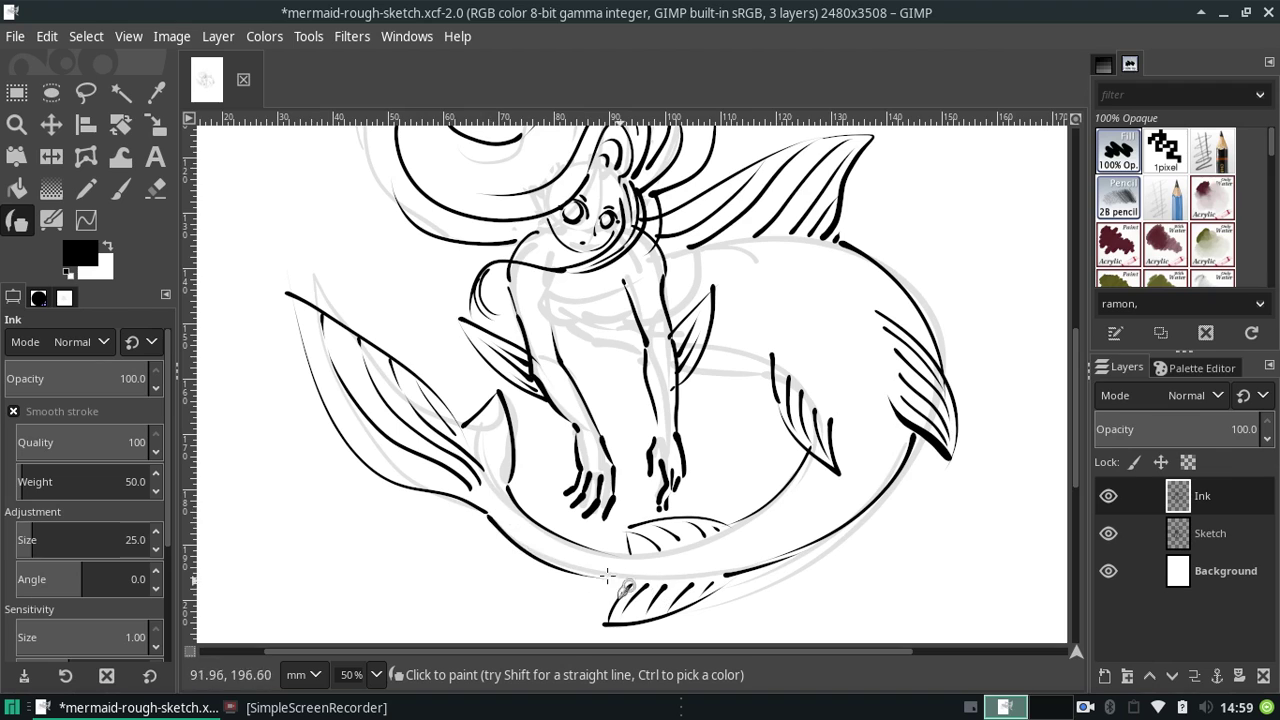
key(ctrl+z)
drag(480, 511, 606, 578)
key(ctrl+z)
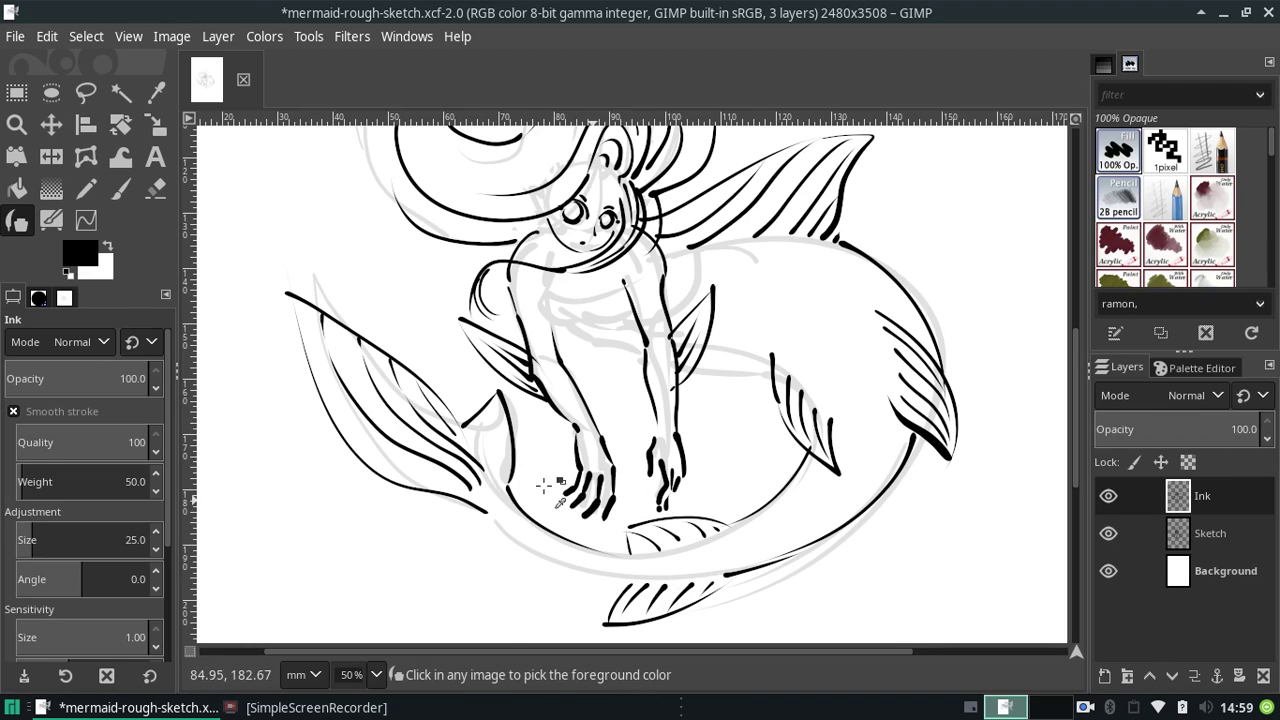
click(136, 38)
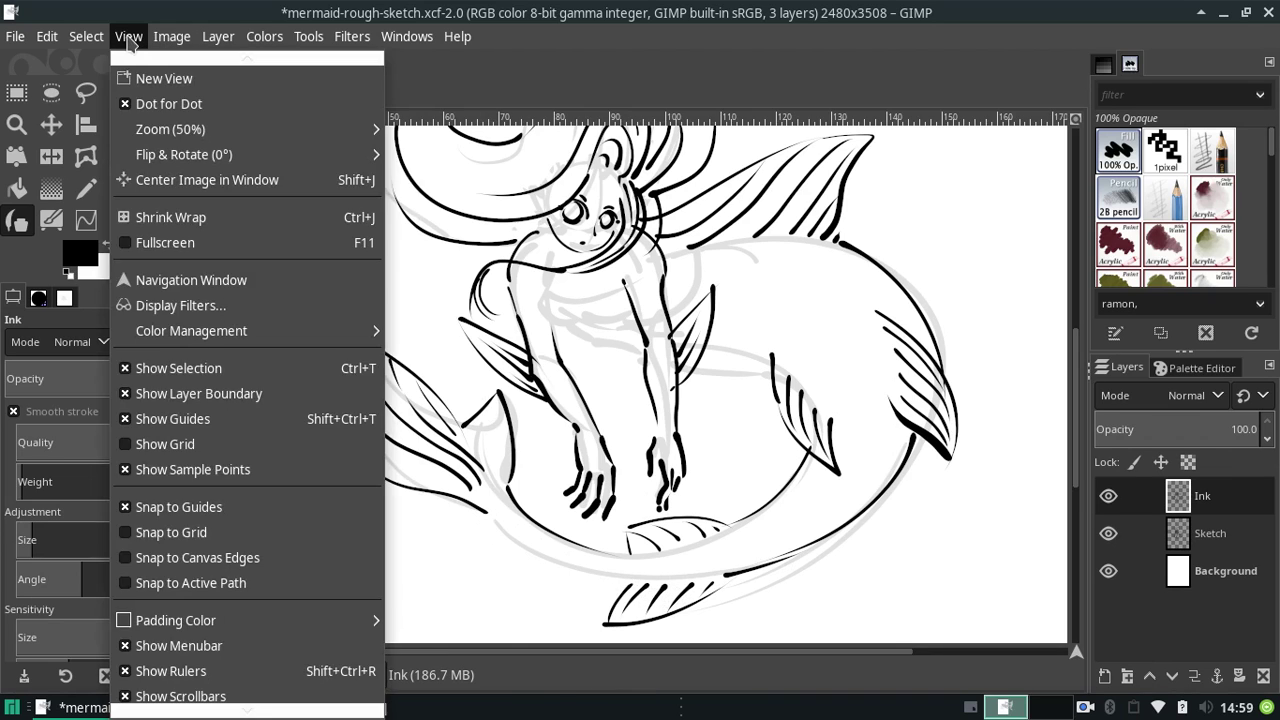
- Mirror the view and ink the long belly line along the sketch guide
mouse_move(184, 154)
click(455, 188)
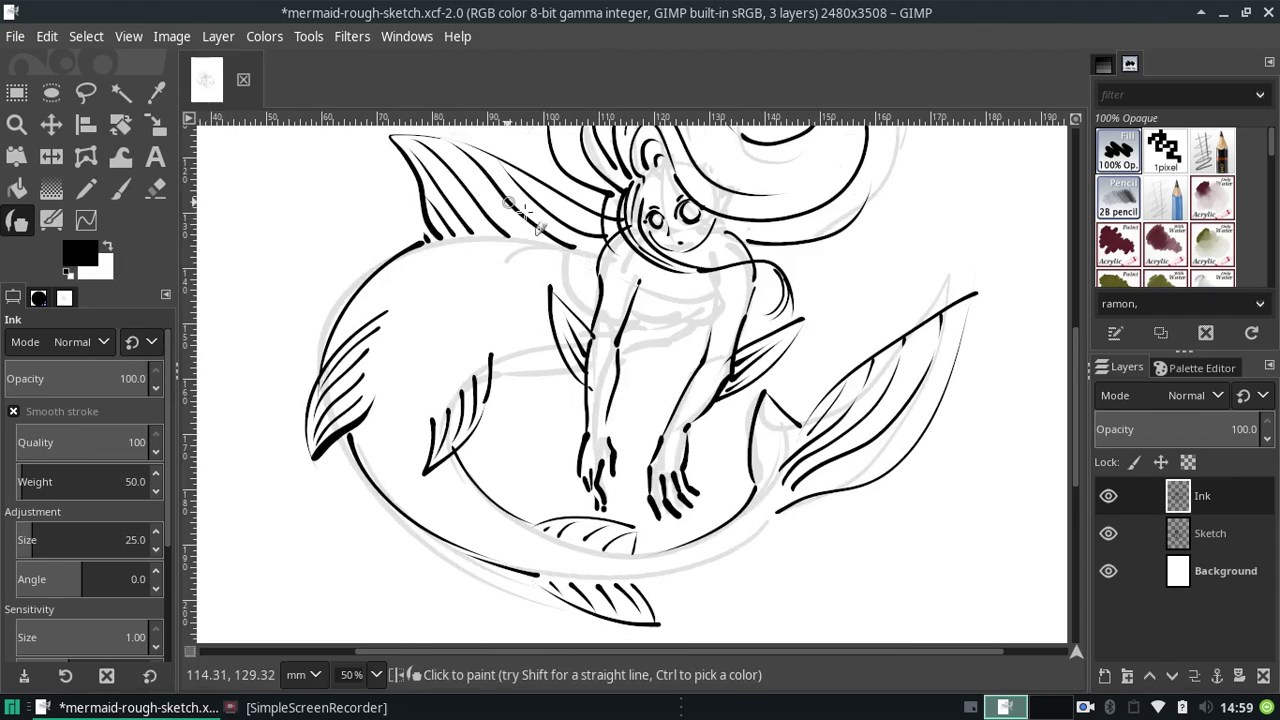
drag(762, 528, 668, 593)
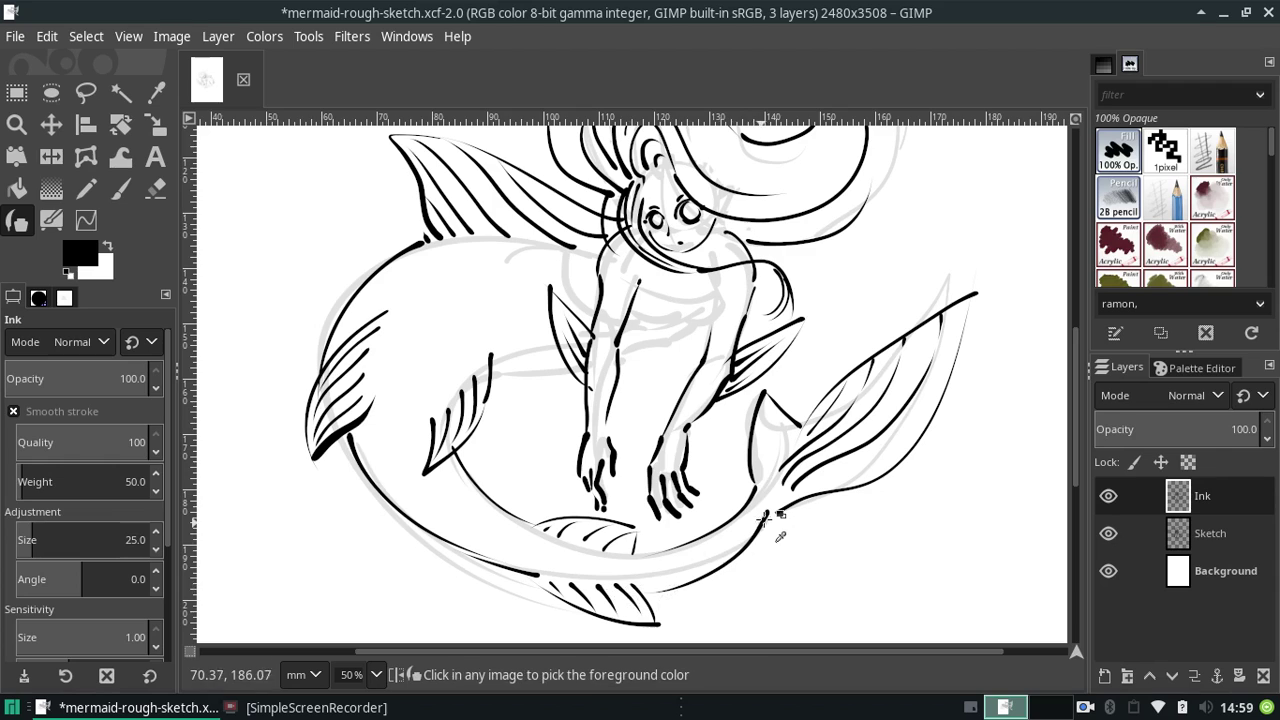
key(ctrl+z)
drag(760, 527, 644, 596)
key(ctrl+z)
drag(760, 527, 644, 596)
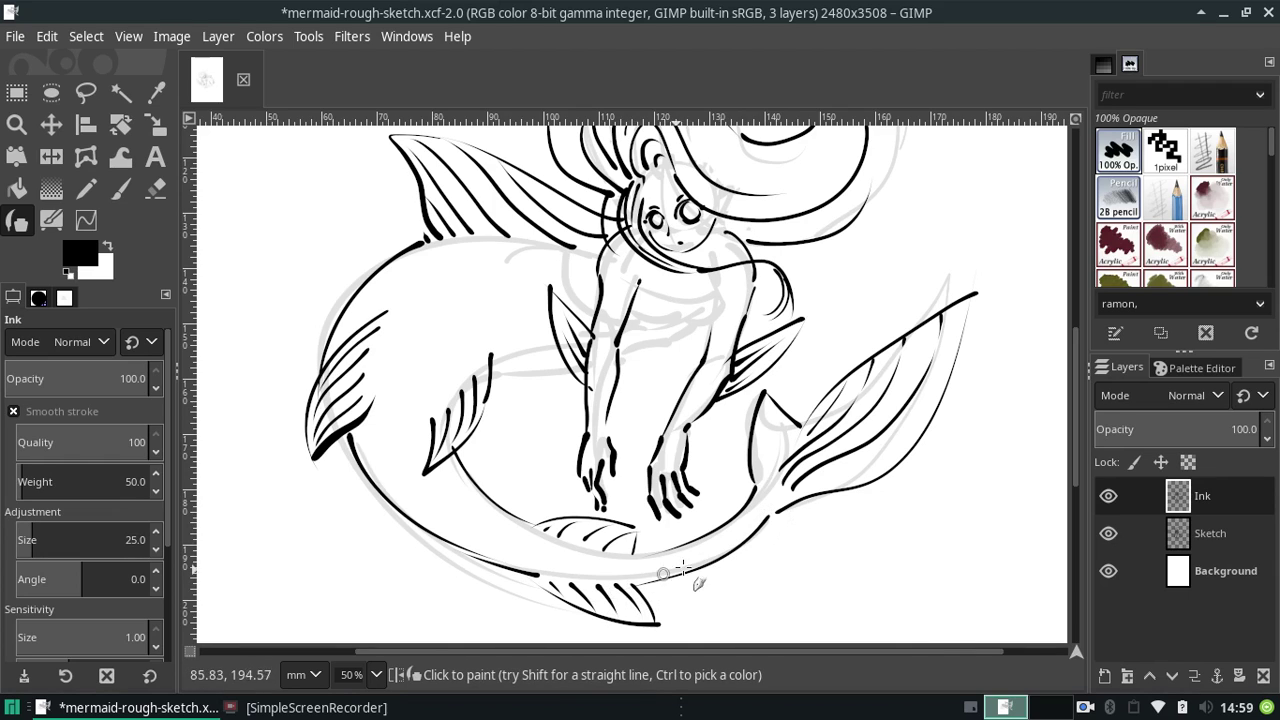
key(ctrl+z)
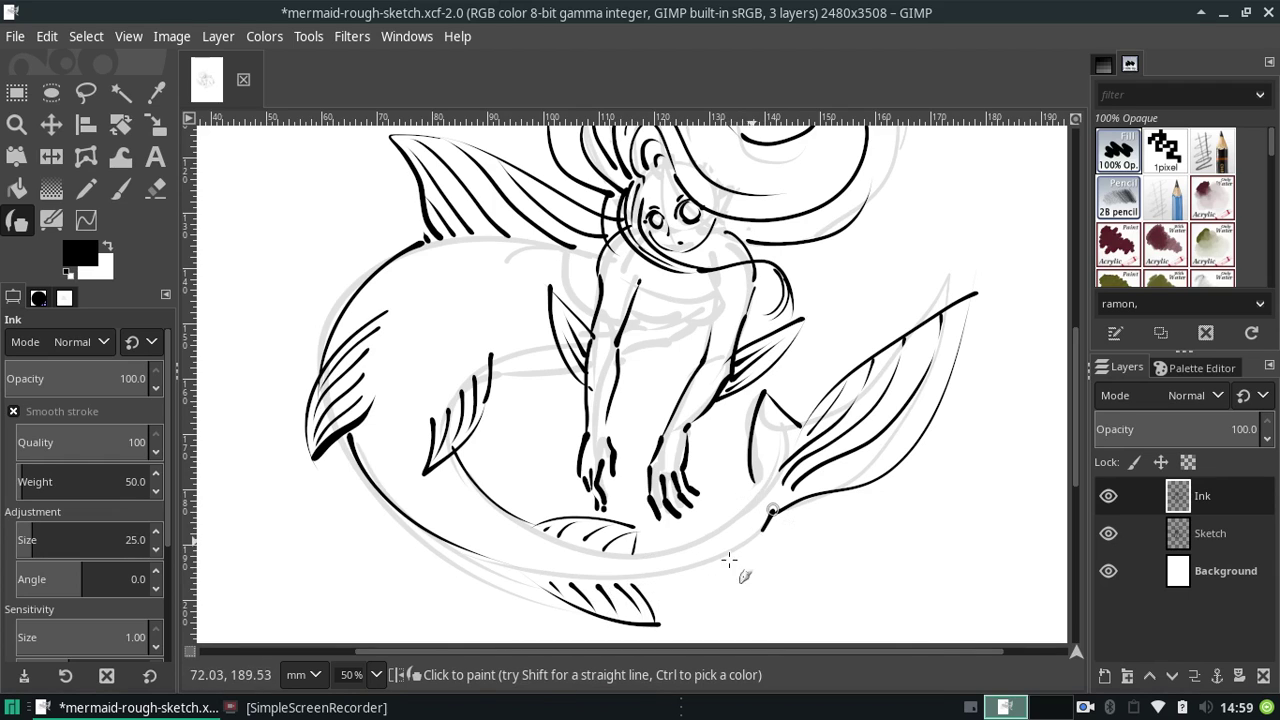
drag(764, 530, 640, 590)
key(ctrl+z)
mouse_move(776, 510)
mouse_down()
mouse_move(492, 562)
mouse_move(667, 563)
mouse_move(772, 512)
mouse_up()
key(ctrl+z)
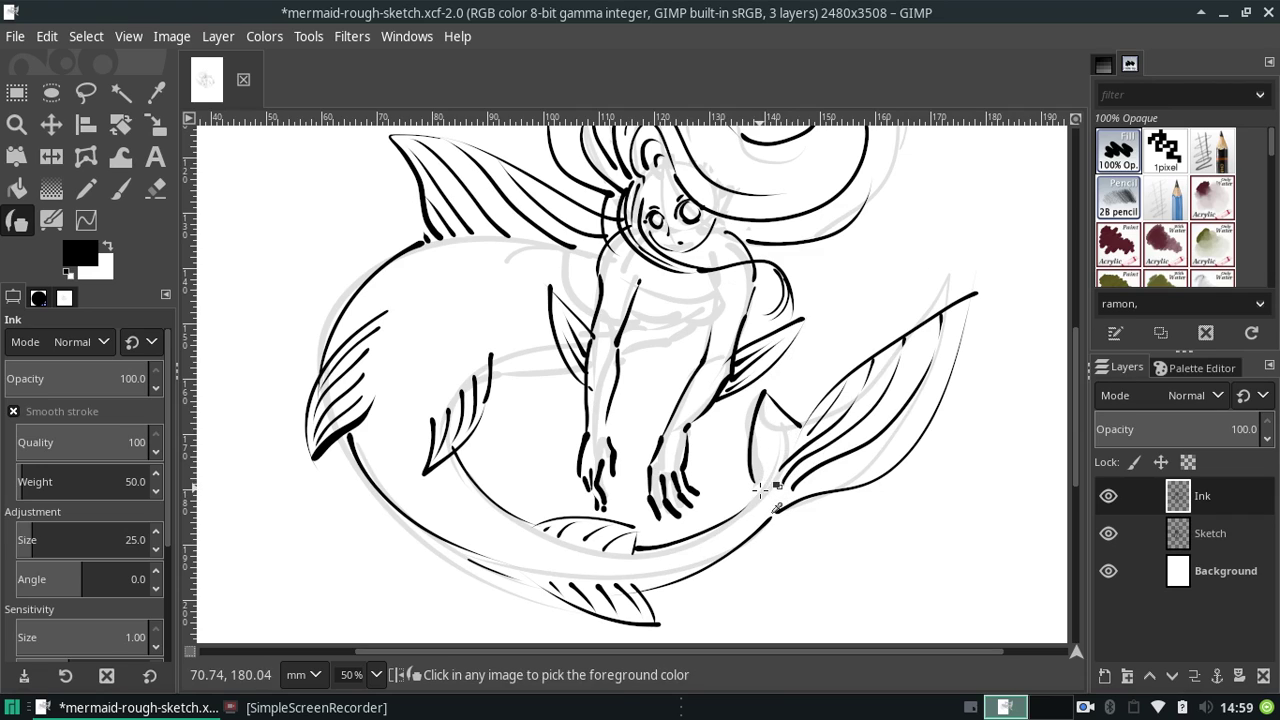
- Outline and thicken the small tail fin with ink strokes
drag(765, 494, 803, 429)
key(ctrl+z)
drag(760, 496, 800, 430)
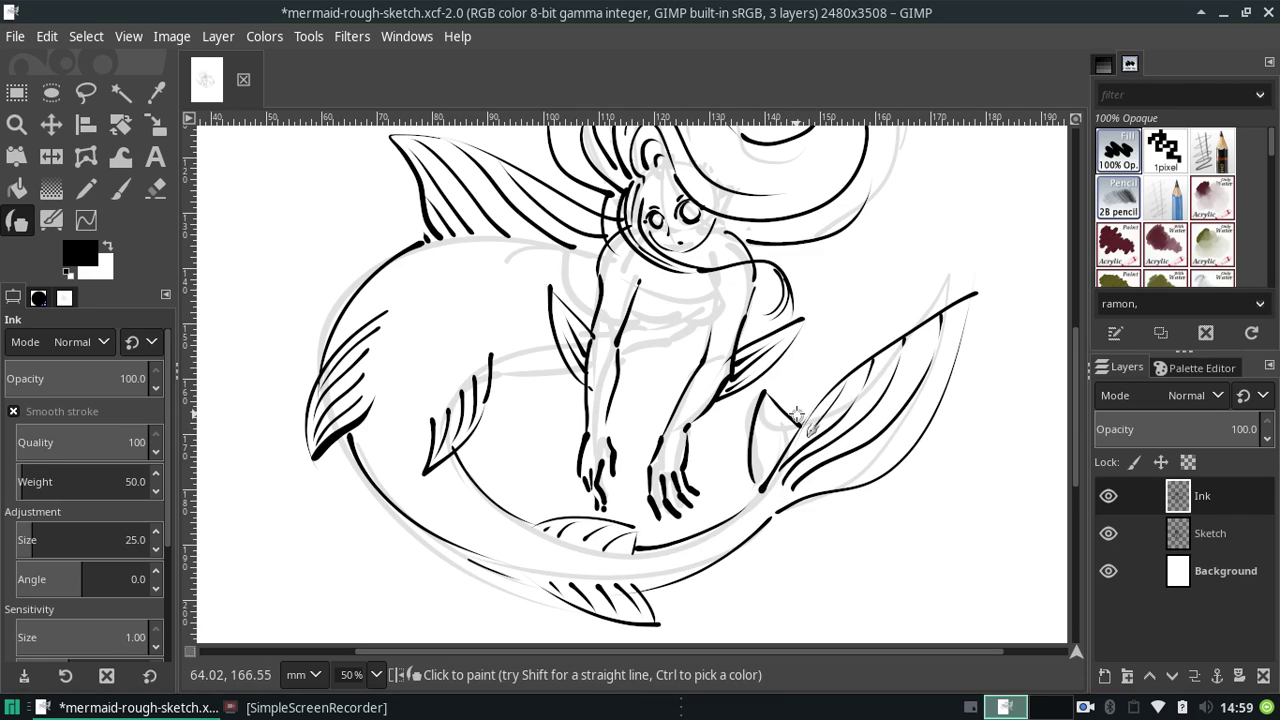
drag(759, 481, 758, 436)
key(ctrl+z)
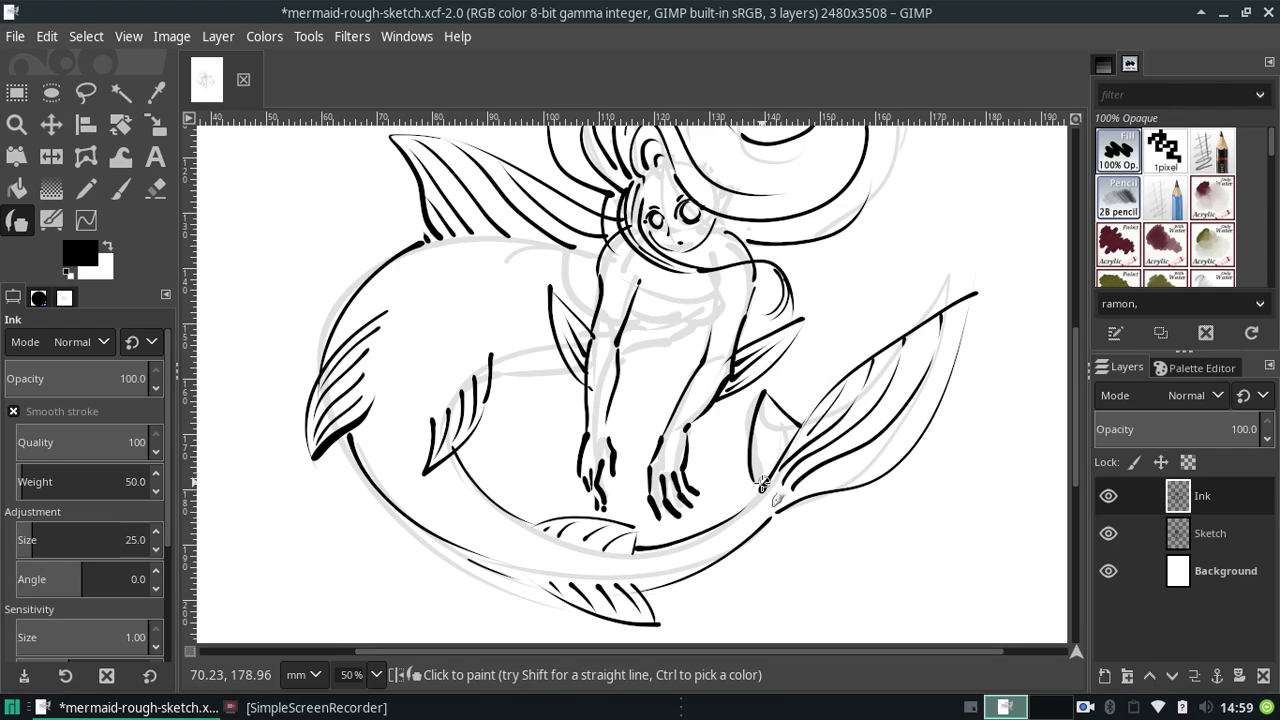
mouse_move(770, 494)
mouse_down()
mouse_move(765, 388)
mouse_move(780, 437)
mouse_up()
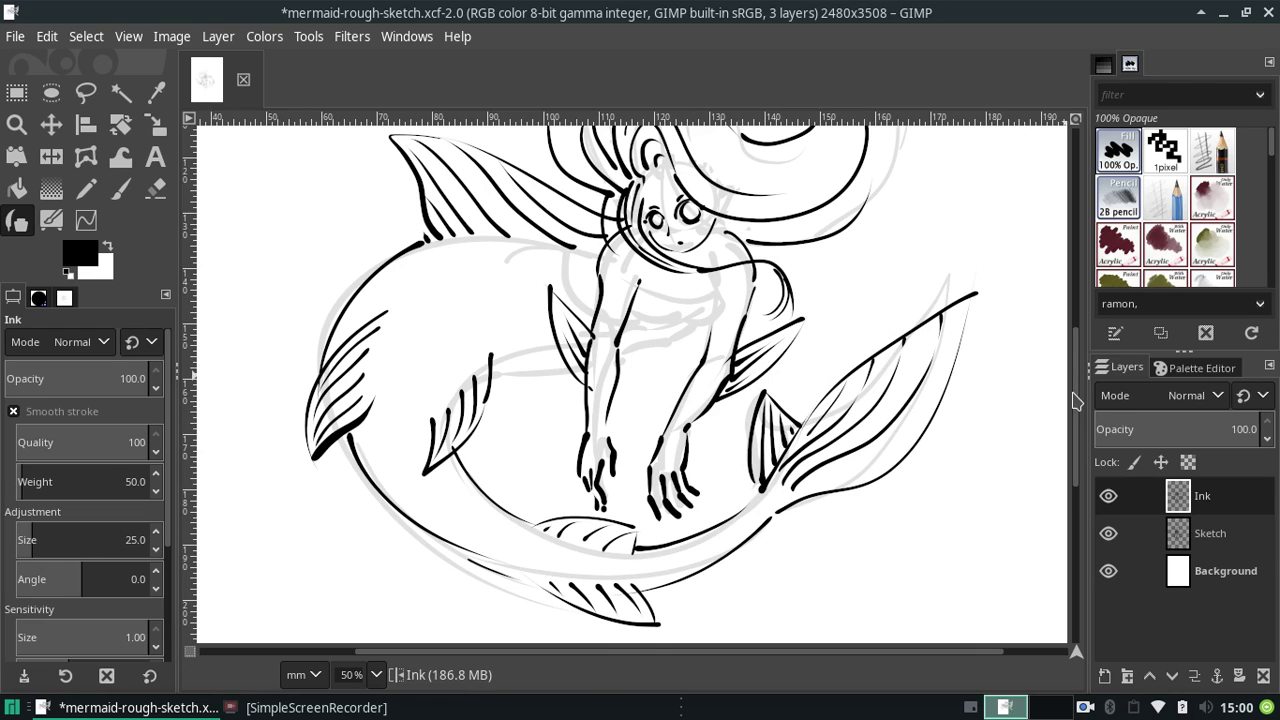
drag(1073, 400, 1070, 378)
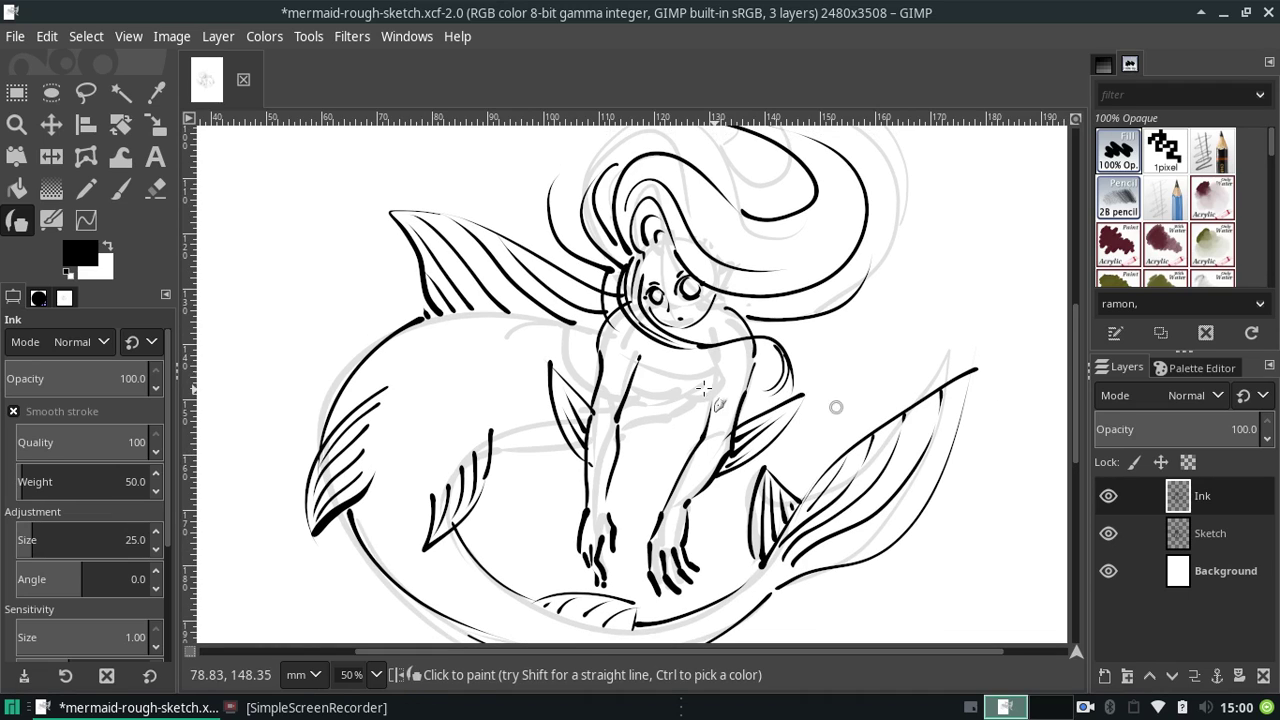
- Dab bubble dots, a small ink circle and an upper-left curl, then bring up SimpleScreenRecorder
click(292, 338)
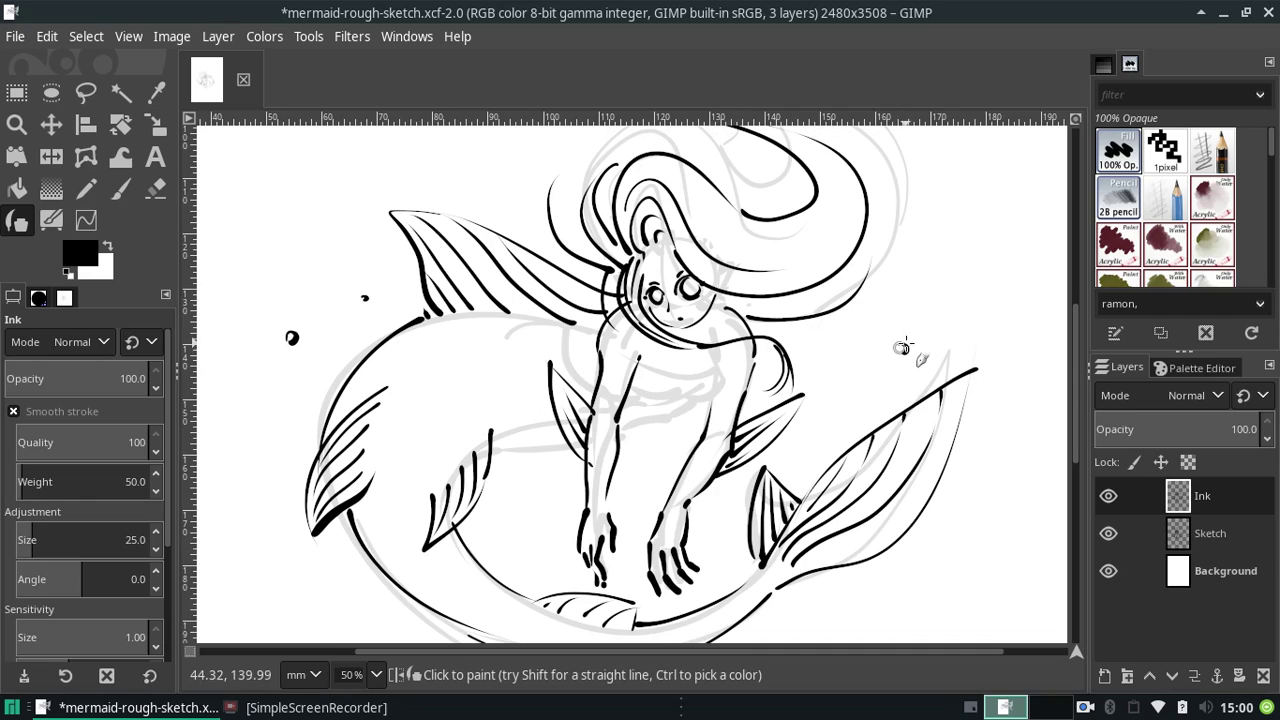
drag(298, 602, 318, 596)
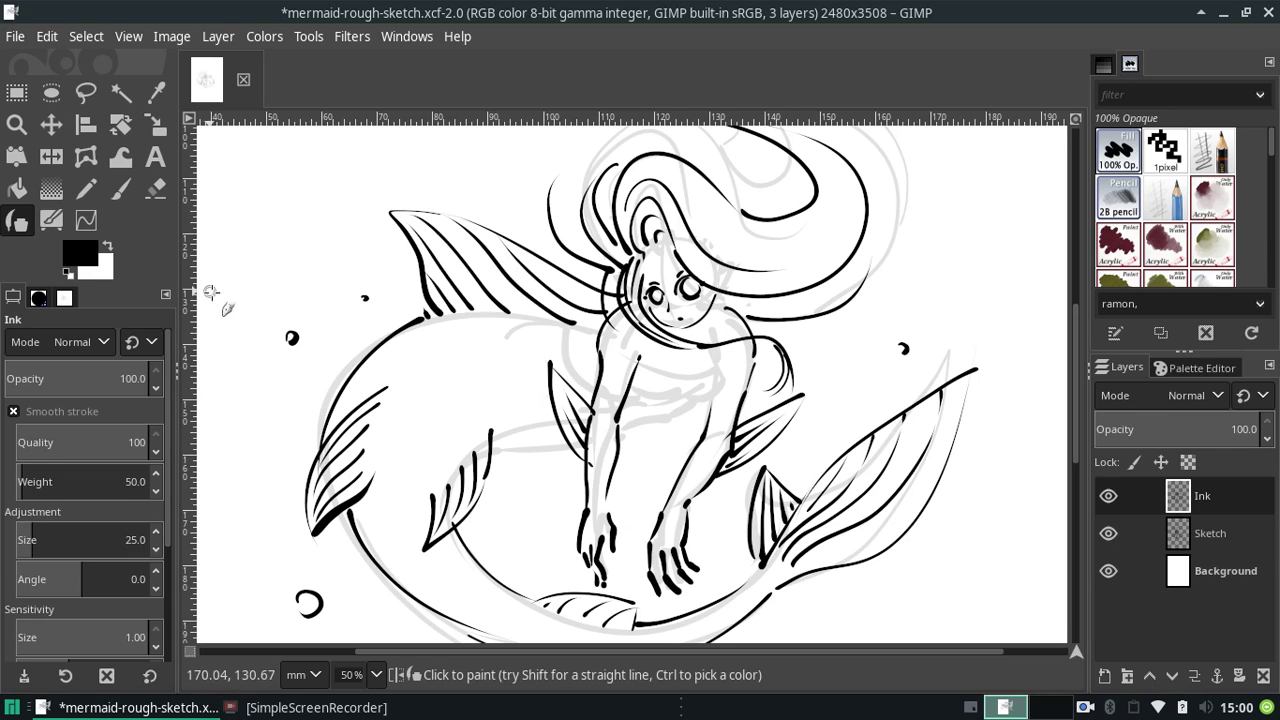
drag(241, 251, 236, 270)
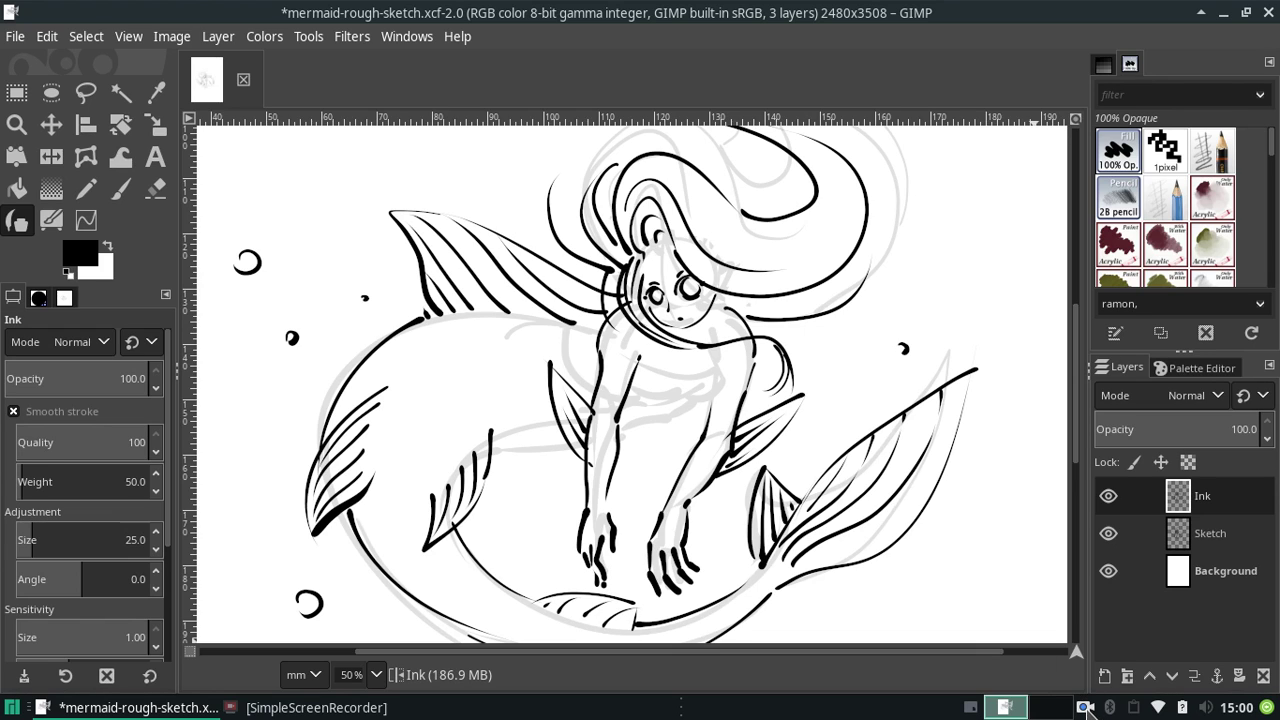
click(1085, 707)
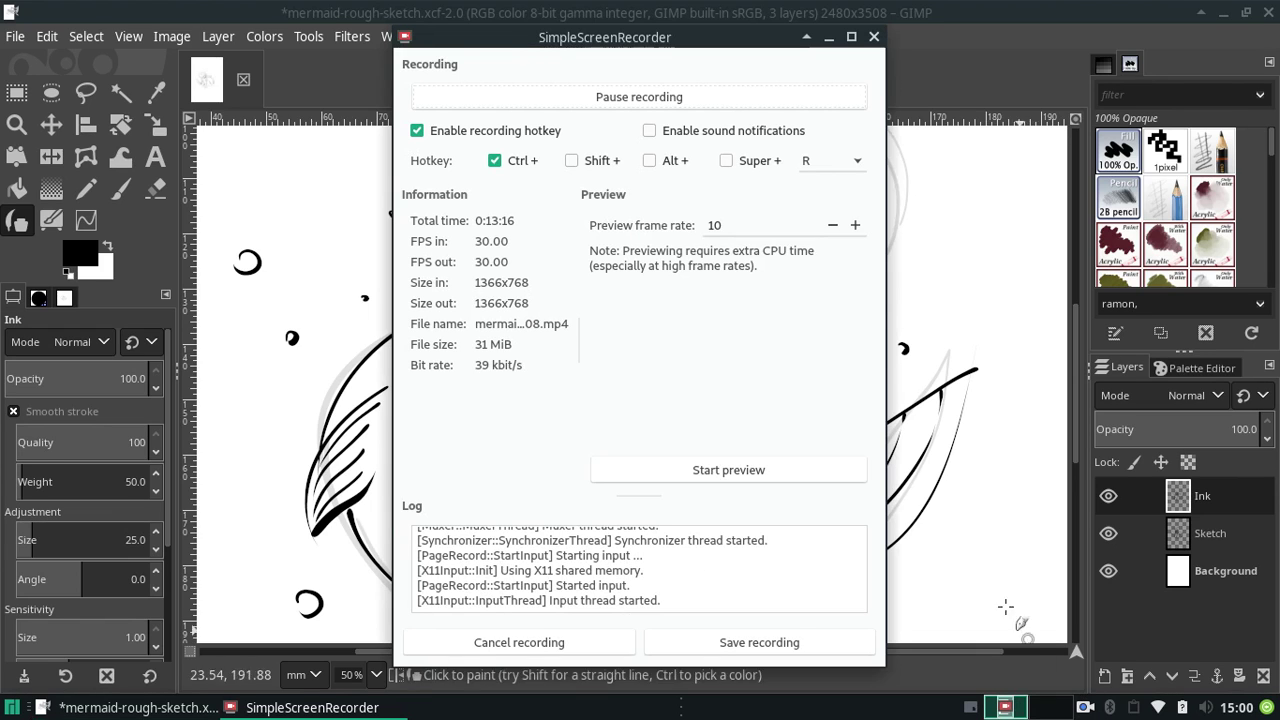